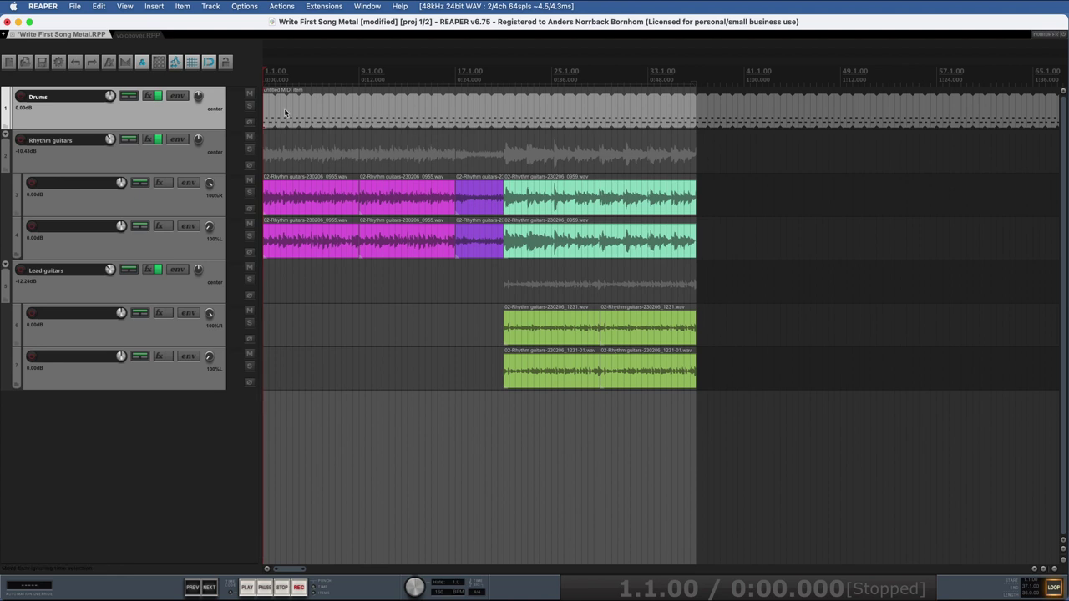
# Set the time selection to bars 1–3, split the Drums item at bar 3 and glue its first two-bar piece
pyautogui.moveTo(285, 84); pyautogui.dragTo(264, 83)
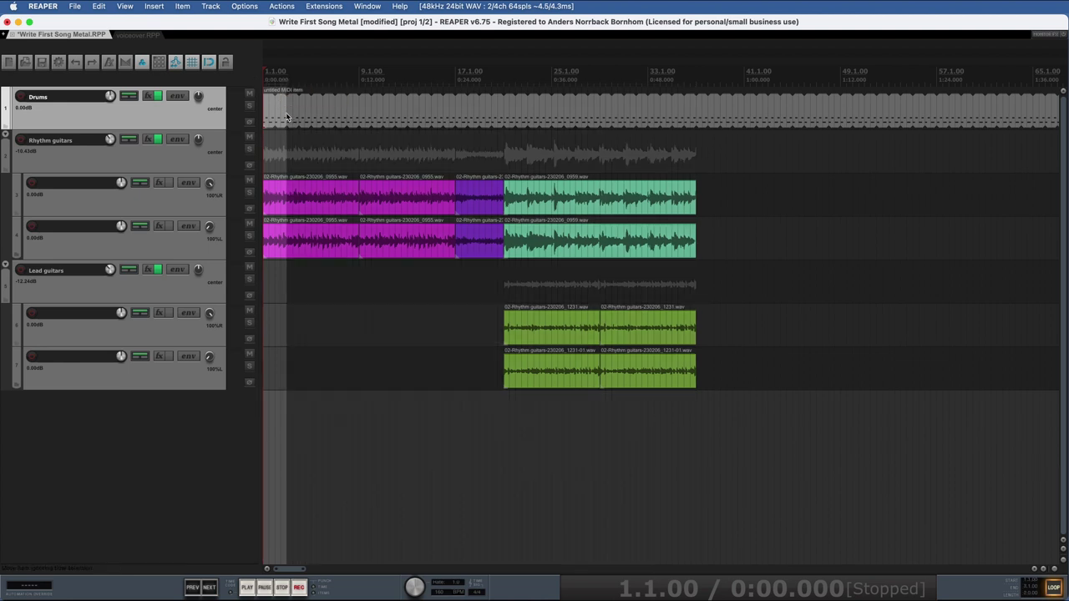
pyautogui.click(285, 117)
pyautogui.press('s')
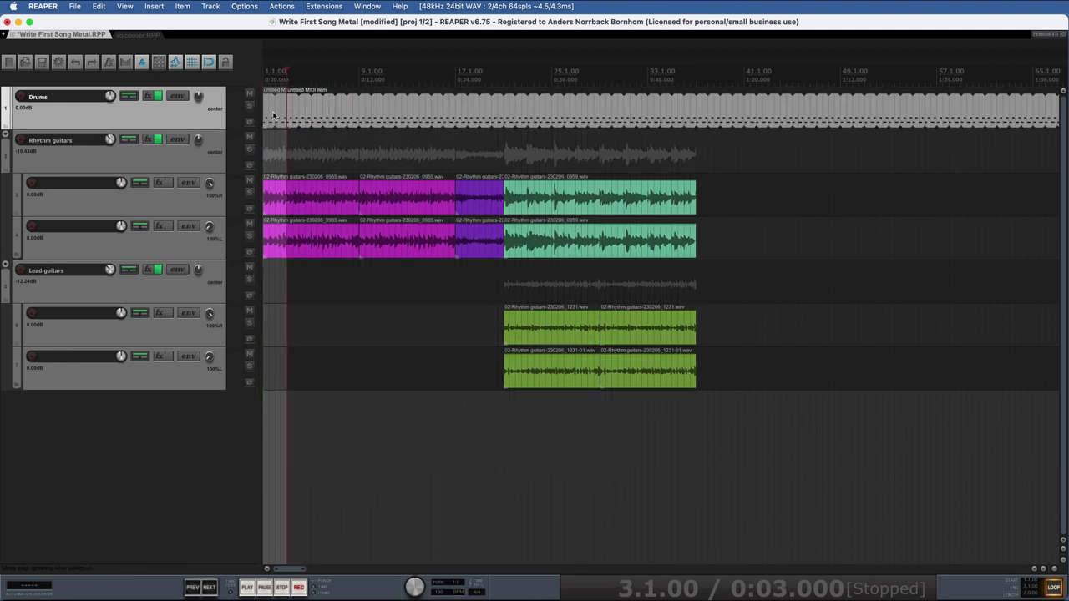
pyautogui.click(274, 115)
pyautogui.rightClick(276, 115)
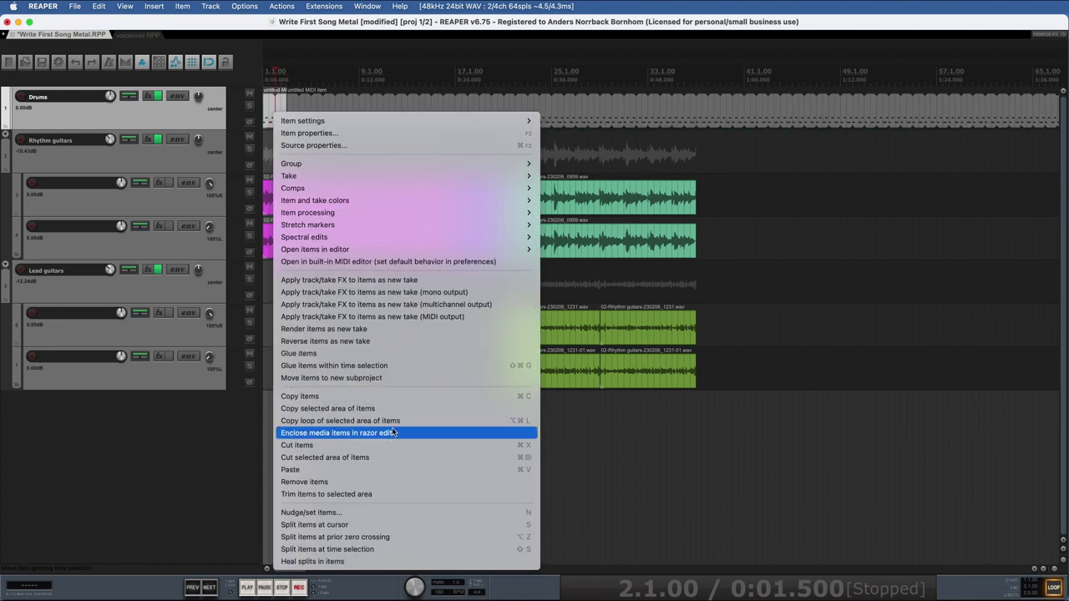
pyautogui.click(380, 354)
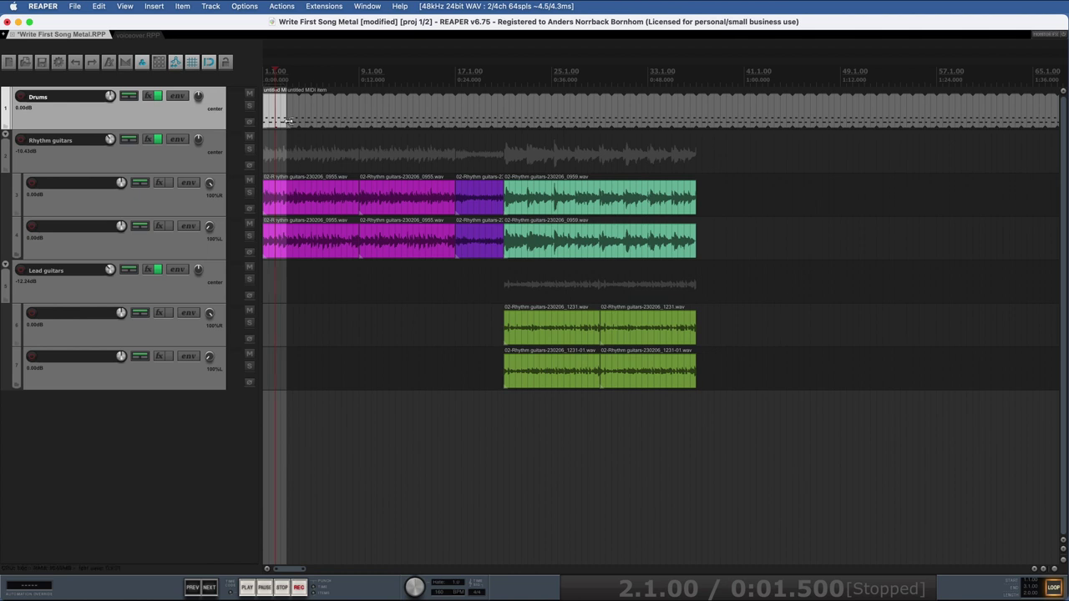
# In the glued drum item's MIDI notes, set the grid to 1/16 and shorten all kick notes to sixteenths
pyautogui.doubleClick(285, 121)
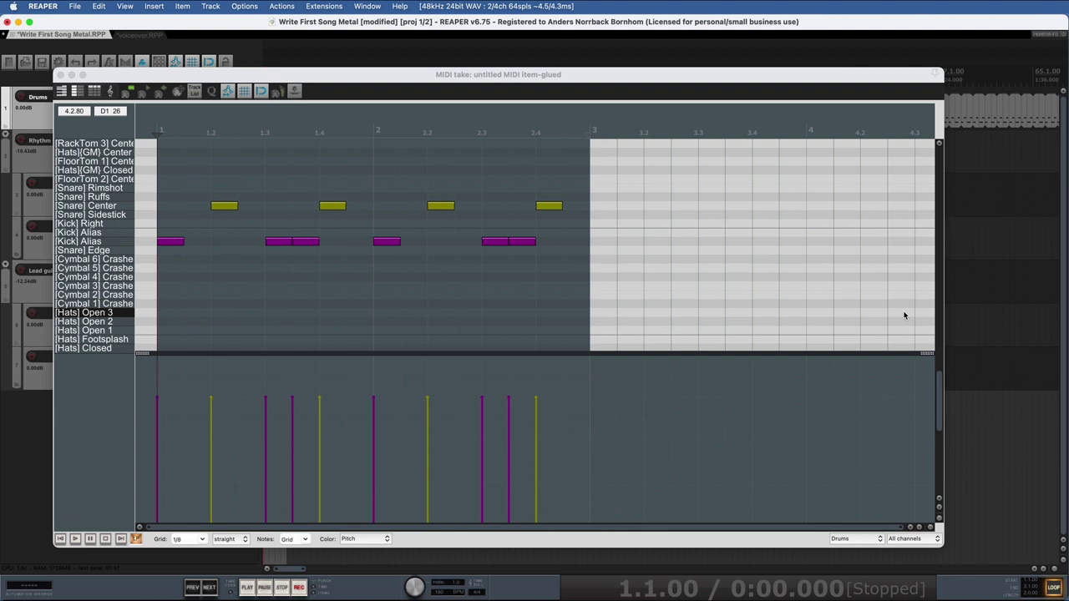
pyautogui.click(201, 538)
pyautogui.click(185, 588)
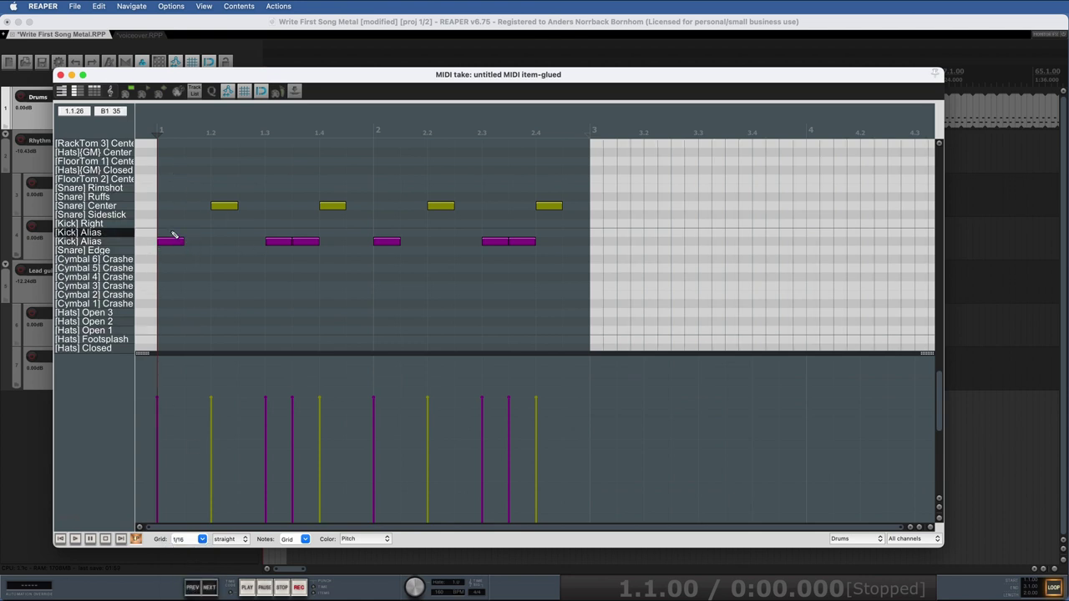
pyautogui.moveTo(173, 235); pyautogui.dragTo(579, 274)
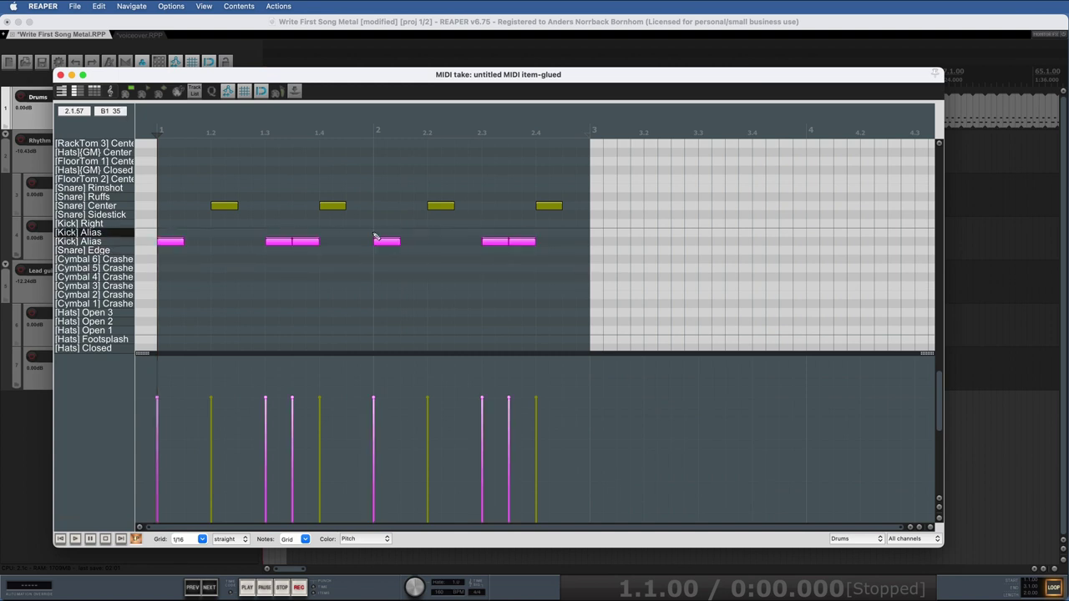
pyautogui.moveTo(182, 242); pyautogui.dragTo(170, 242)
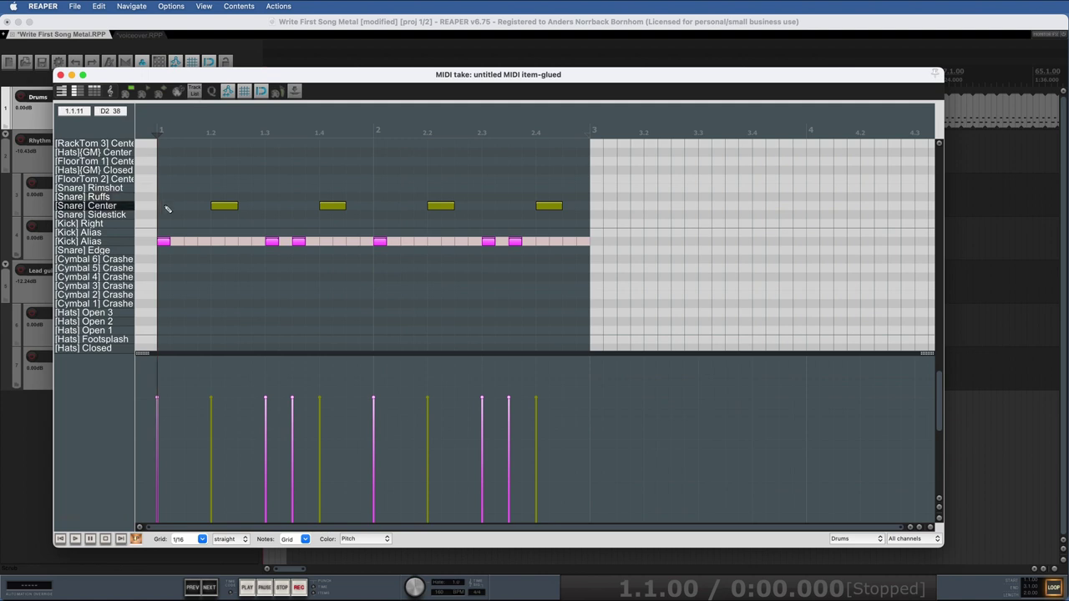
# Fill the kick row with consecutive sixteenth notes across both bars by copying existing ones, and play the pattern
pyautogui.moveTo(166, 243); pyautogui.dragTo(197, 247)
pyautogui.press('super+z')
pyautogui.moveTo(274, 220); pyautogui.dragTo(311, 277)
pyautogui.moveTo(274, 244); pyautogui.dragTo(436, 245)
pyautogui.moveTo(436, 245); pyautogui.dragTo(191, 242)
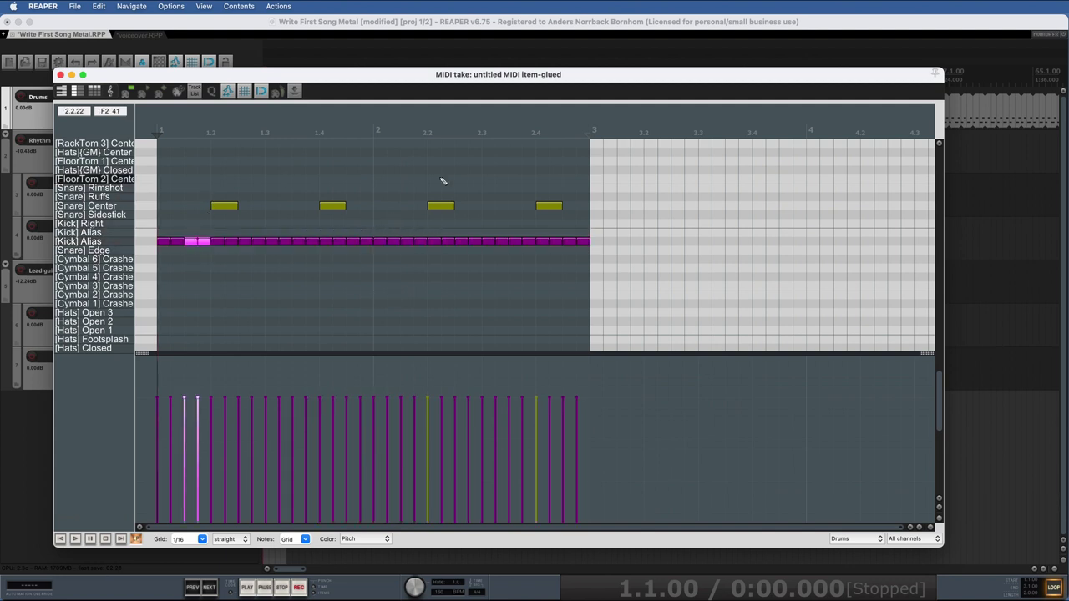
pyautogui.press('space')
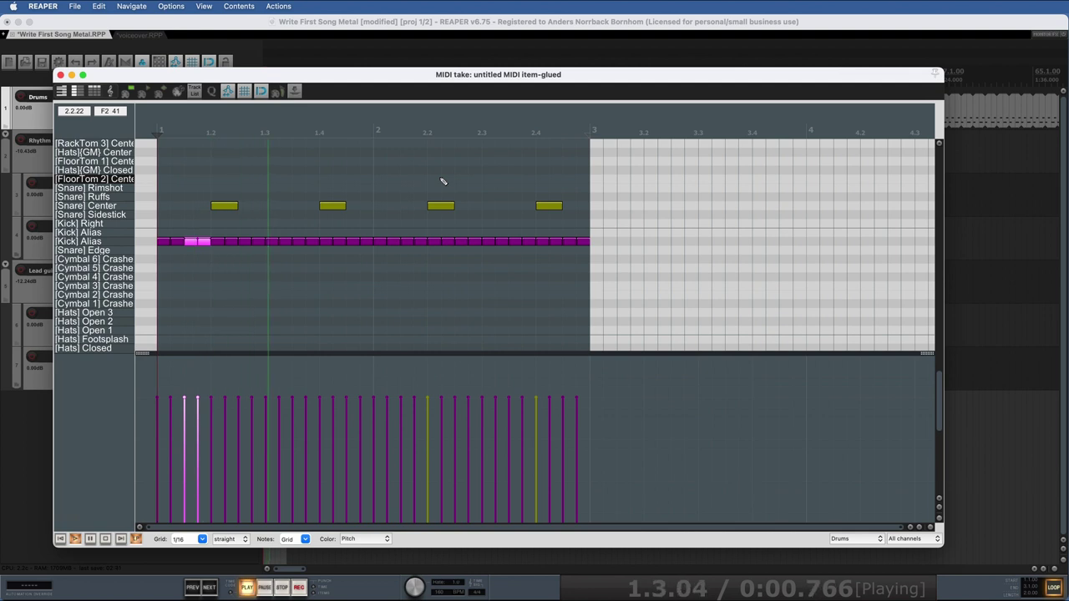
pyautogui.press('space')
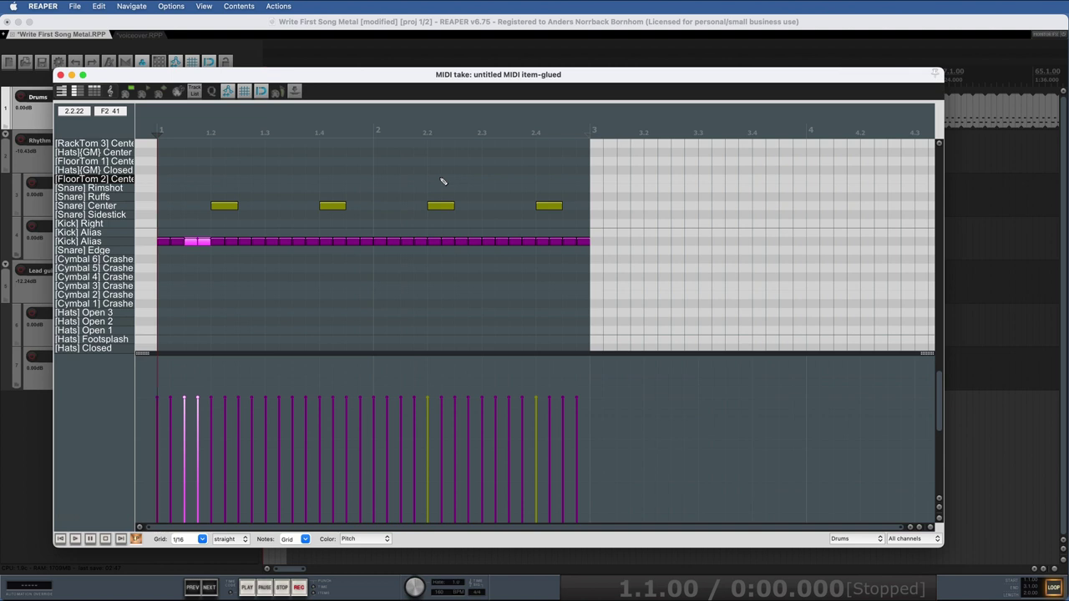
# Remove every second sixteenth note from the kick row across both bars and play the pattern
pyautogui.click(177, 243)
pyautogui.keyDown('super'); pyautogui.click(204, 242); pyautogui.keyUp('super')
pyautogui.keyDown('super'); pyautogui.click(232, 243); pyautogui.keyUp('super')
pyautogui.keyDown('super'); pyautogui.click(258, 243); pyautogui.keyUp('super')
pyautogui.keyDown('super'); pyautogui.click(284, 243); pyautogui.keyUp('super')
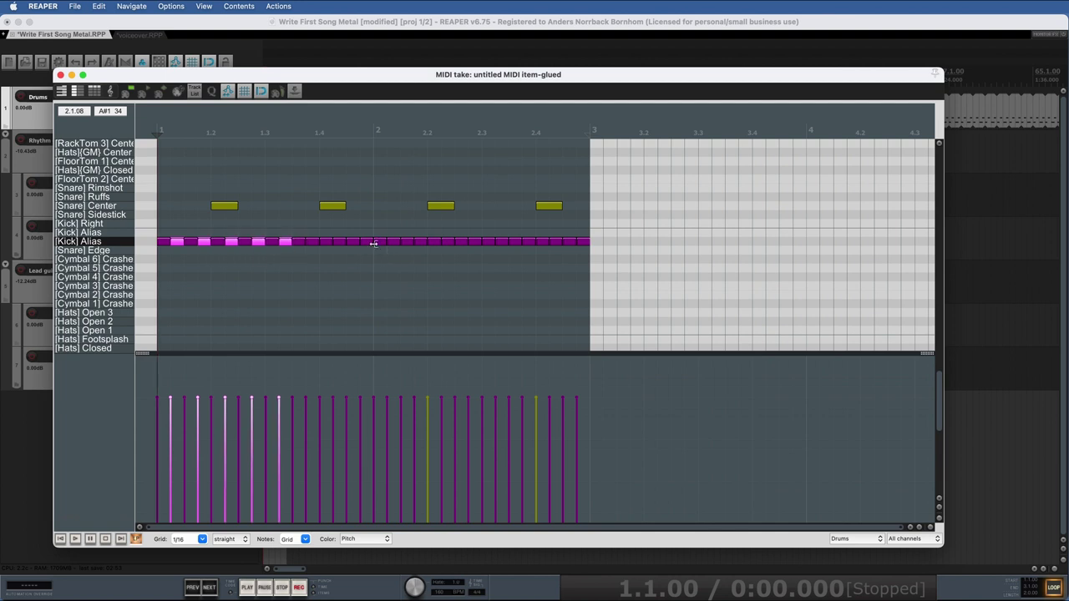
pyautogui.moveTo(315, 244); pyautogui.dragTo(424, 243)
pyautogui.keyDown('super'); pyautogui.click(423, 243); pyautogui.keyUp('super')
pyautogui.keyDown('super'); pyautogui.click(448, 243); pyautogui.keyUp('super')
pyautogui.keyDown('super'); pyautogui.click(474, 243); pyautogui.keyUp('super')
pyautogui.keyDown('super'); pyautogui.click(502, 243); pyautogui.keyUp('super')
pyautogui.keyDown('super'); pyautogui.click(529, 243); pyautogui.keyUp('super')
pyautogui.keyDown('super'); pyautogui.click(557, 243); pyautogui.keyUp('super')
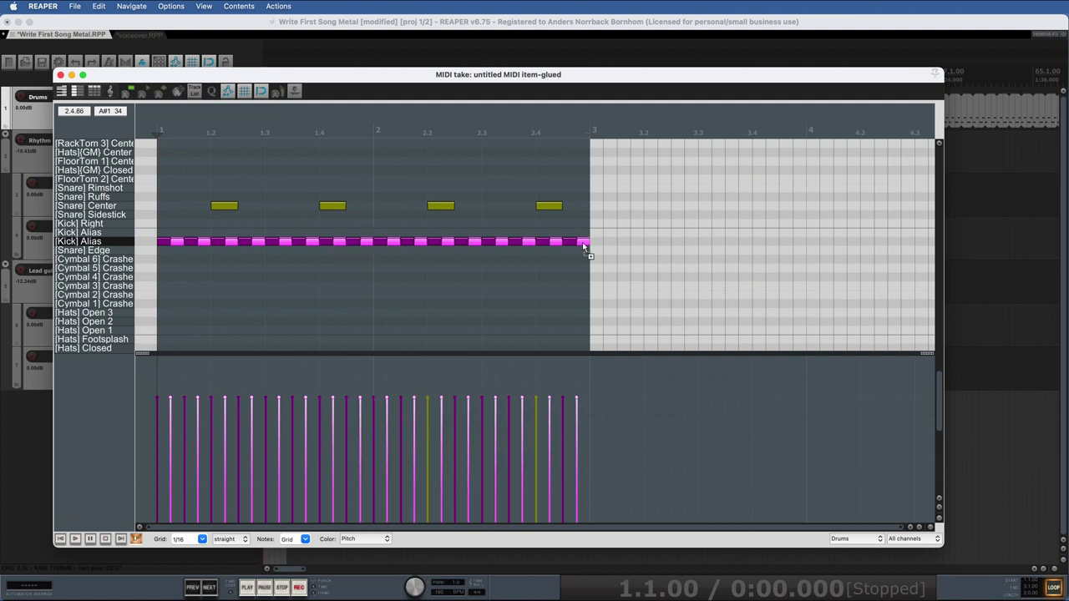
pyautogui.keyDown('super'); pyautogui.click(583, 243); pyautogui.keyUp('super')
pyautogui.hotkey('alt', 'm')
pyautogui.press('space')
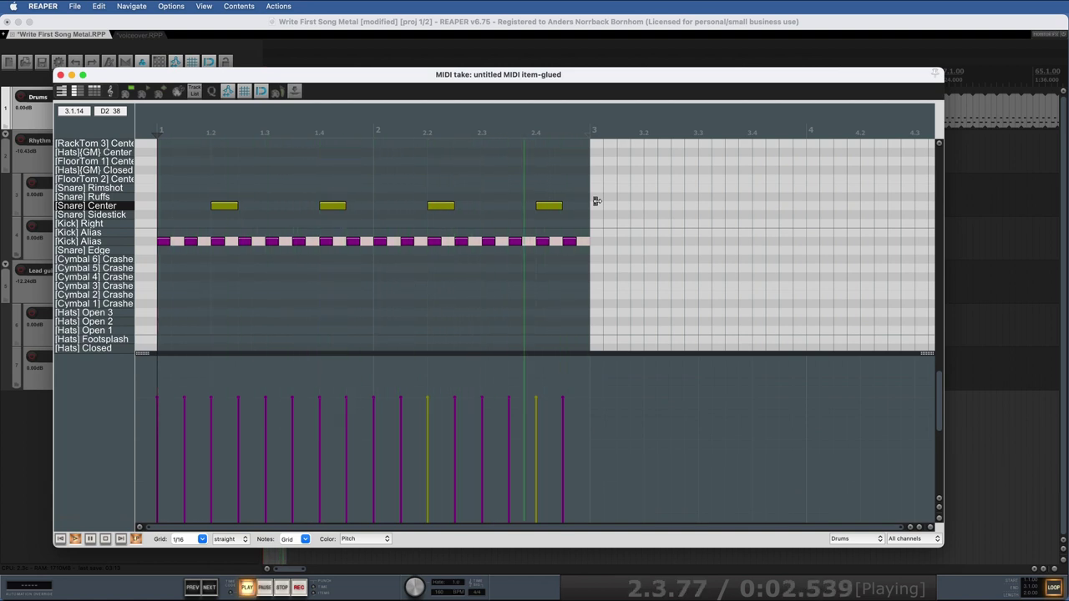
pyautogui.press('space')
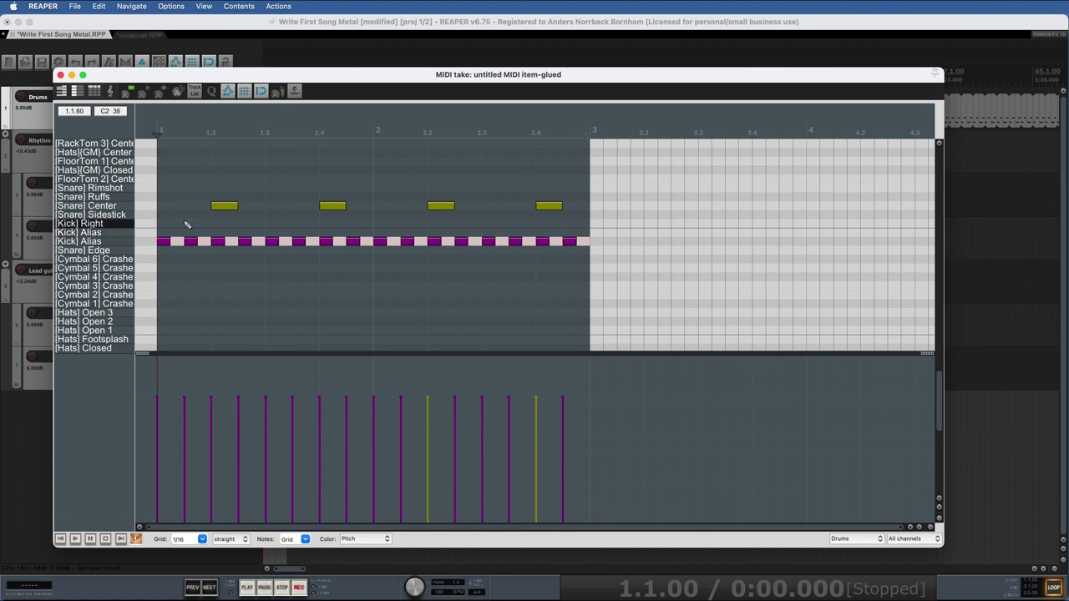
# Humanize all kick notes with 0% timing and 15% velocity
pyautogui.moveTo(163, 229); pyautogui.dragTo(584, 271)
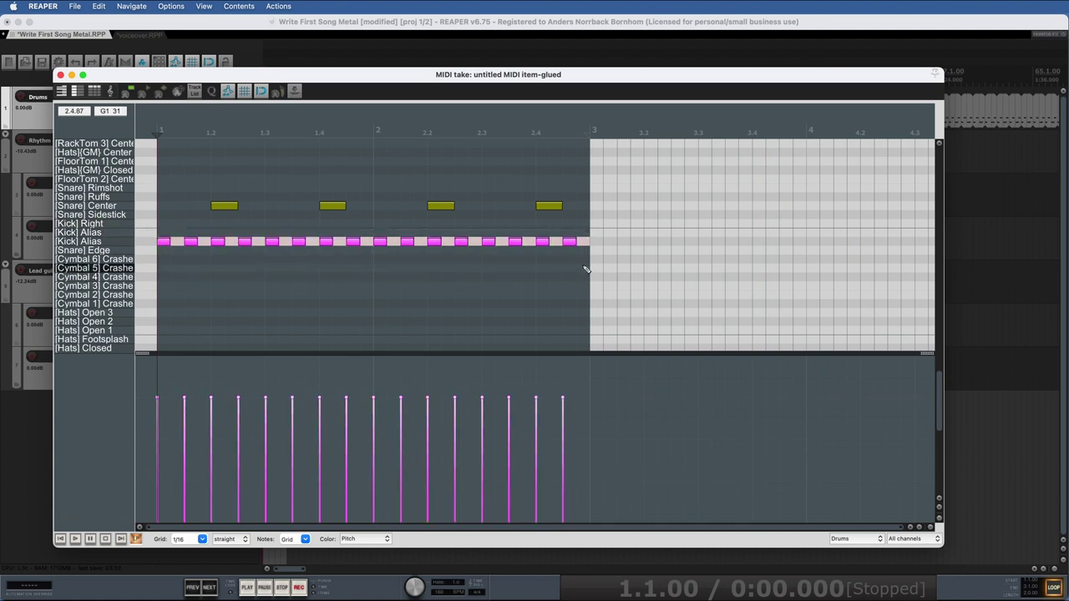
pyautogui.press('h')
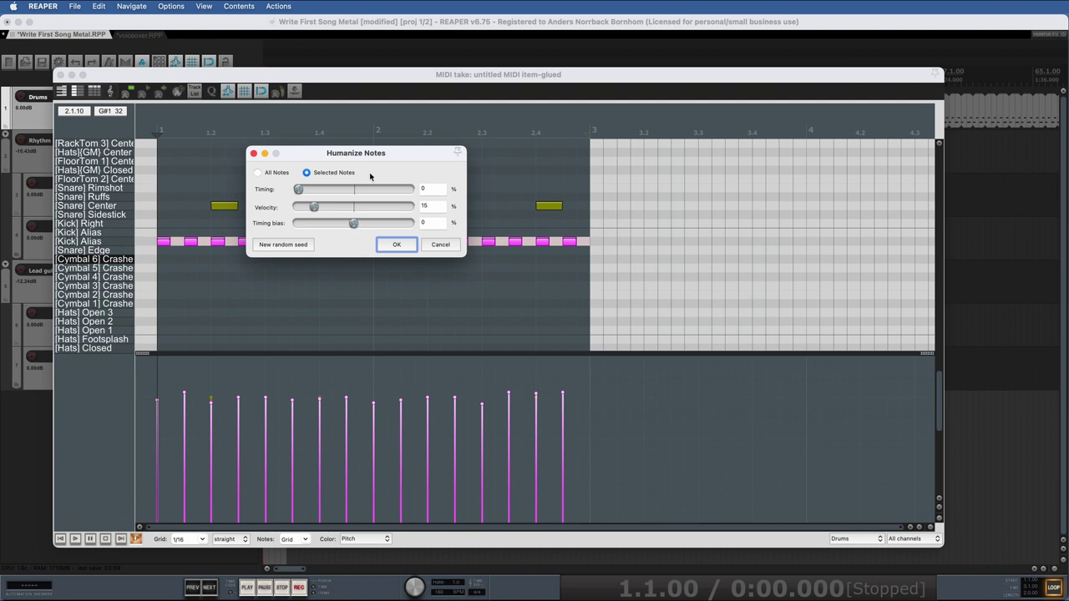
pyautogui.moveTo(396, 156); pyautogui.dragTo(517, 154)
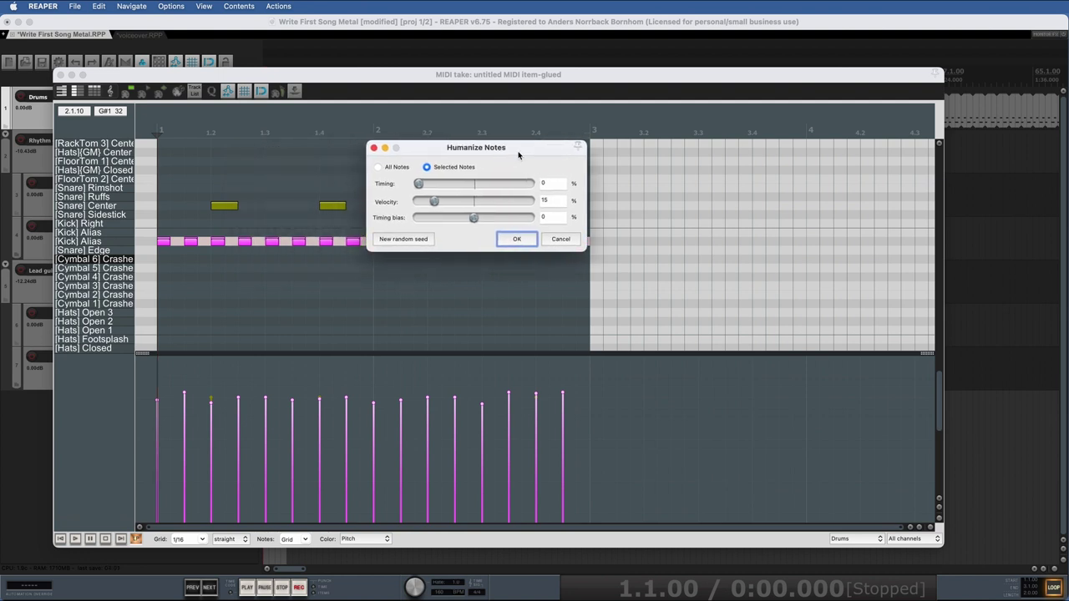
pyautogui.click(503, 240)
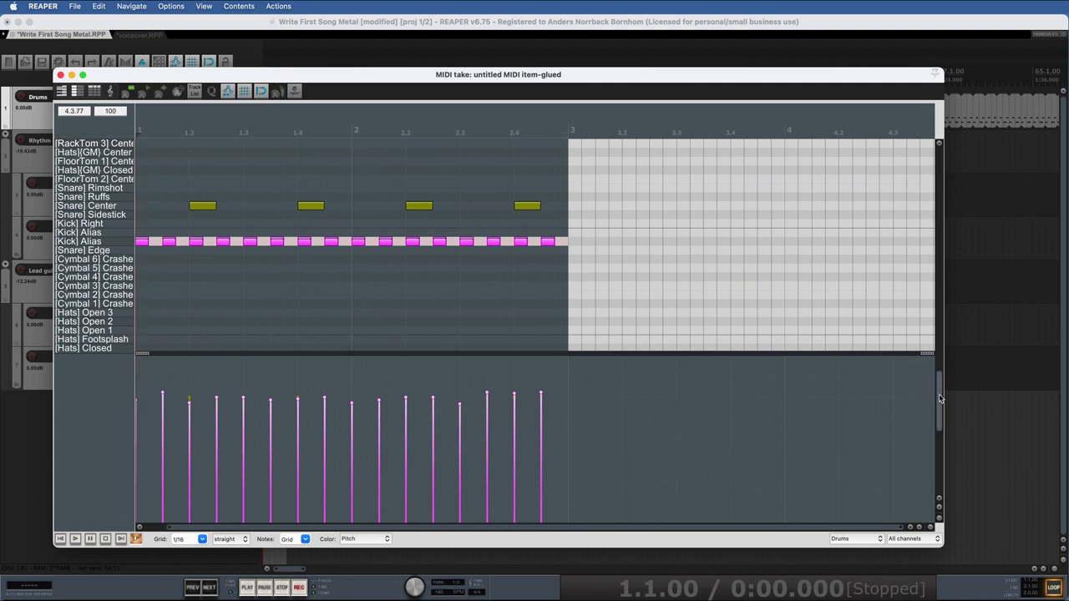
# Add quarter-note Crash A hits on beats 2 and 4 of both bars and play the pattern
pyautogui.scroll(3, 940, 398)
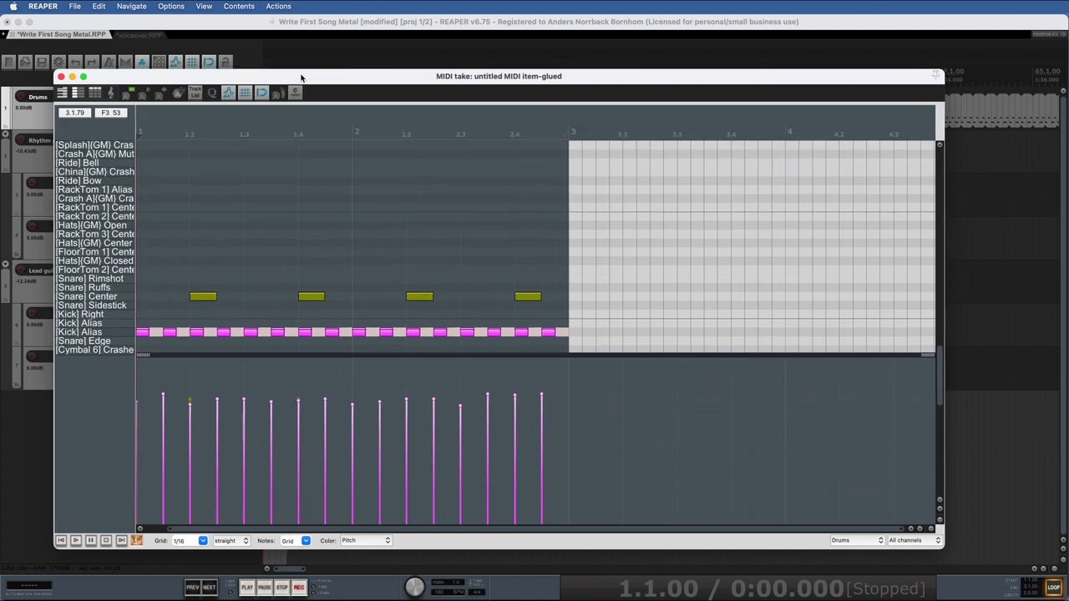
pyautogui.moveTo(196, 201); pyautogui.dragTo(234, 201)
pyautogui.moveTo(235, 200); pyautogui.dragTo(342, 200)
pyautogui.moveTo(208, 177); pyautogui.dragTo(305, 209)
pyautogui.moveTo(233, 200); pyautogui.dragTo(449, 201)
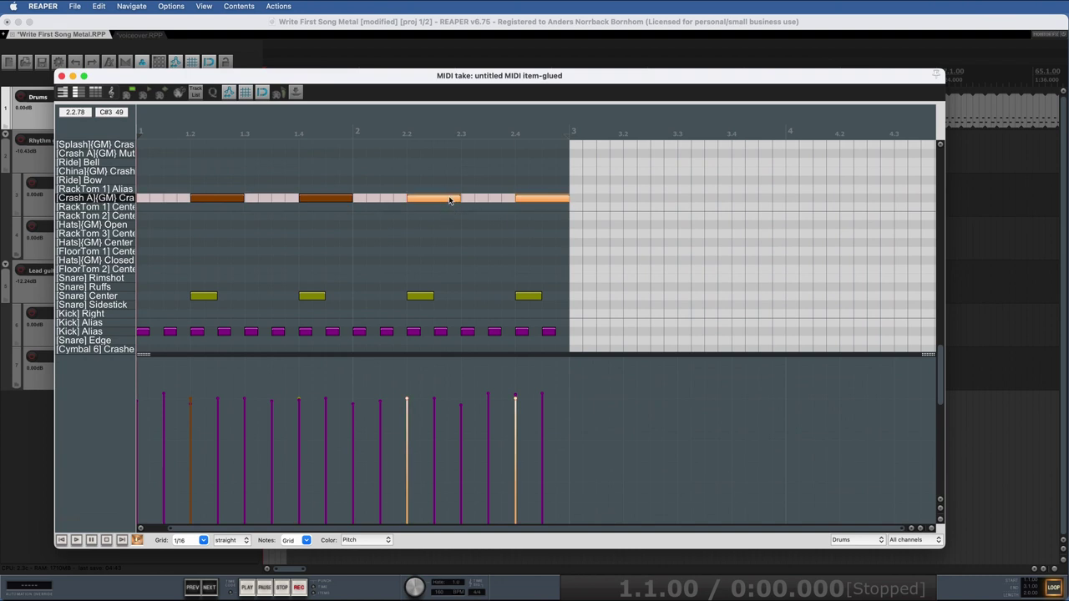
pyautogui.press('space')
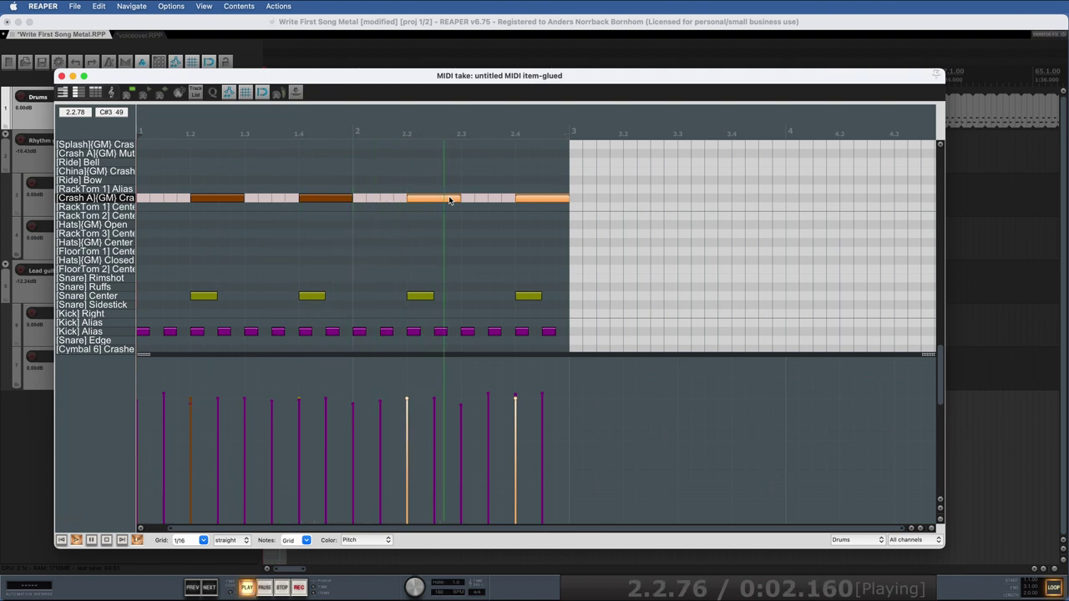
pyautogui.press('space')
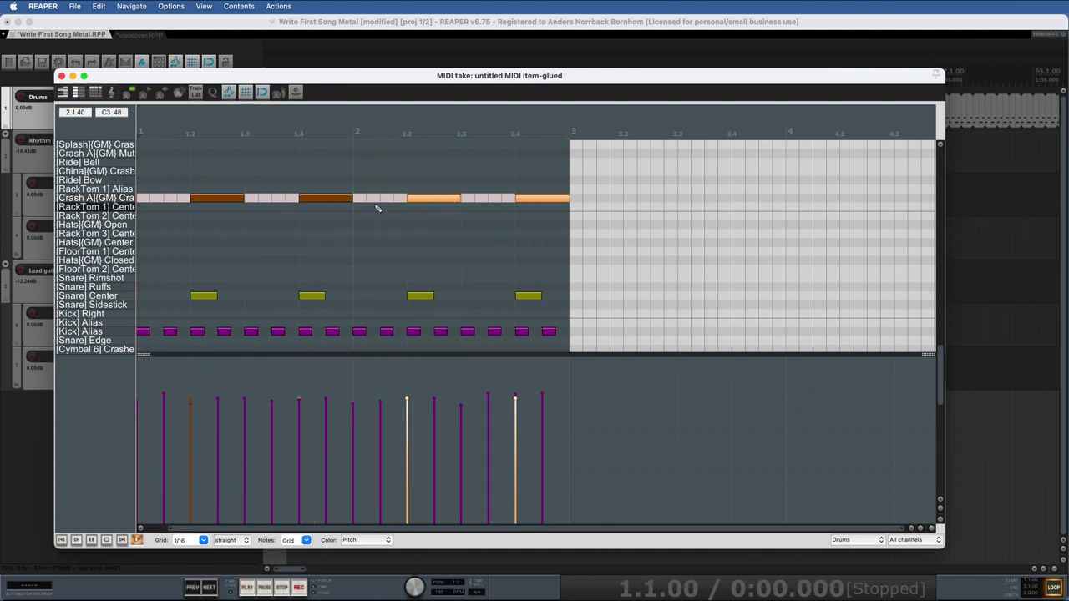
# Move the beat 4 crash notes in both bars from Crash A to Crash B and play the pattern
pyautogui.click(310, 201)
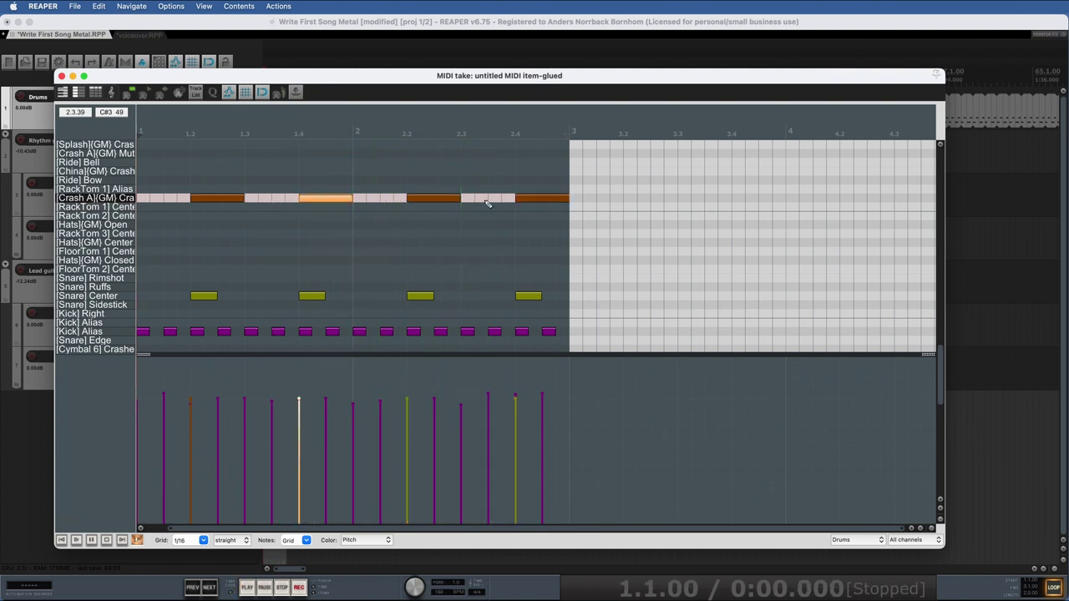
pyautogui.keyDown('shift'); pyautogui.click(528, 202); pyautogui.keyUp('shift')
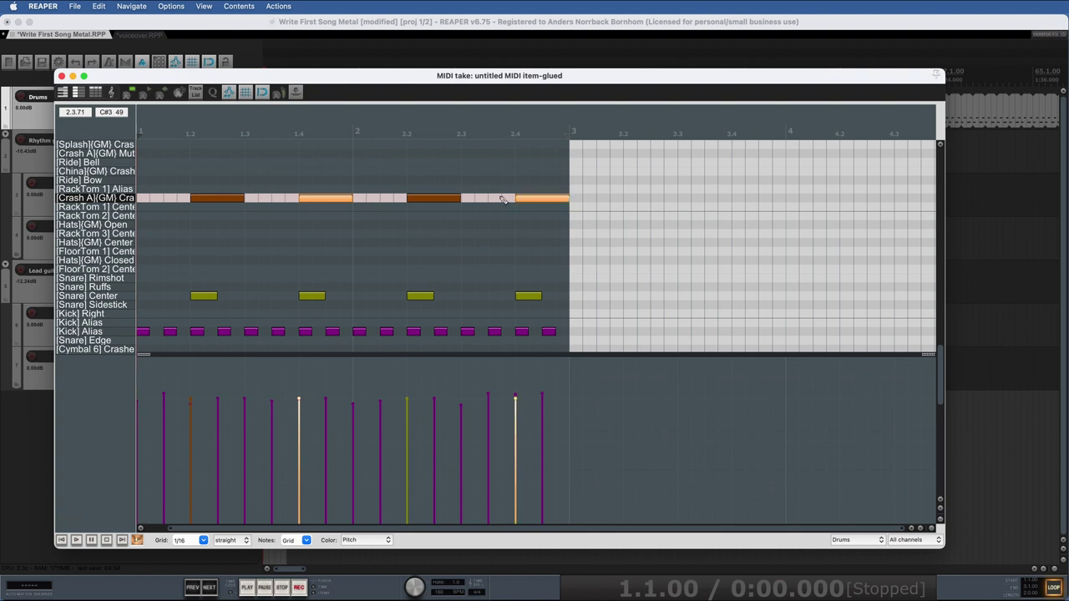
pyautogui.scroll(1, 503, 200)
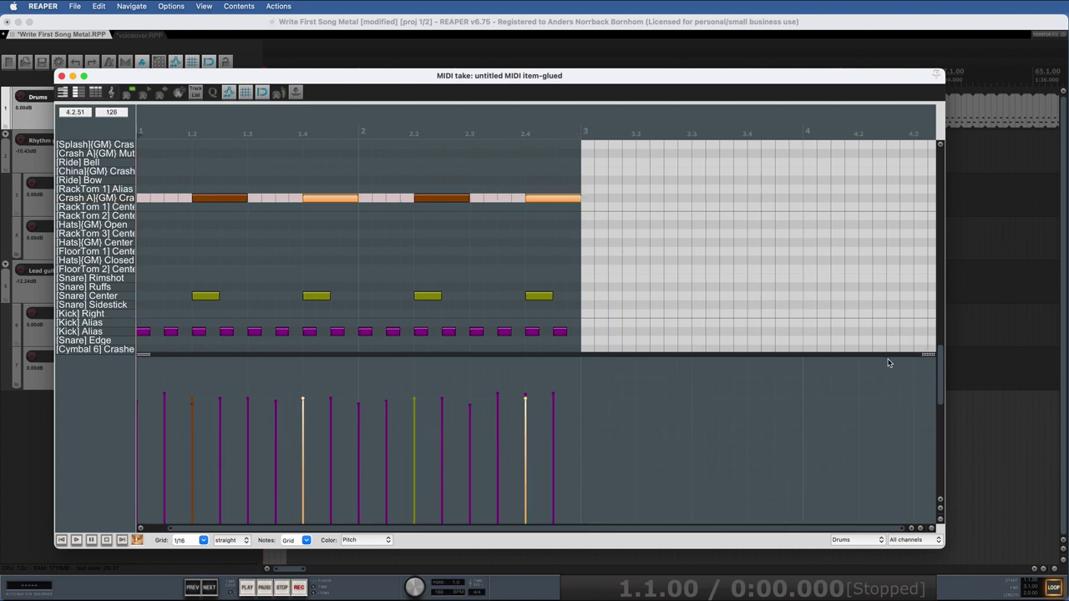
pyautogui.scroll(5, 947, 366)
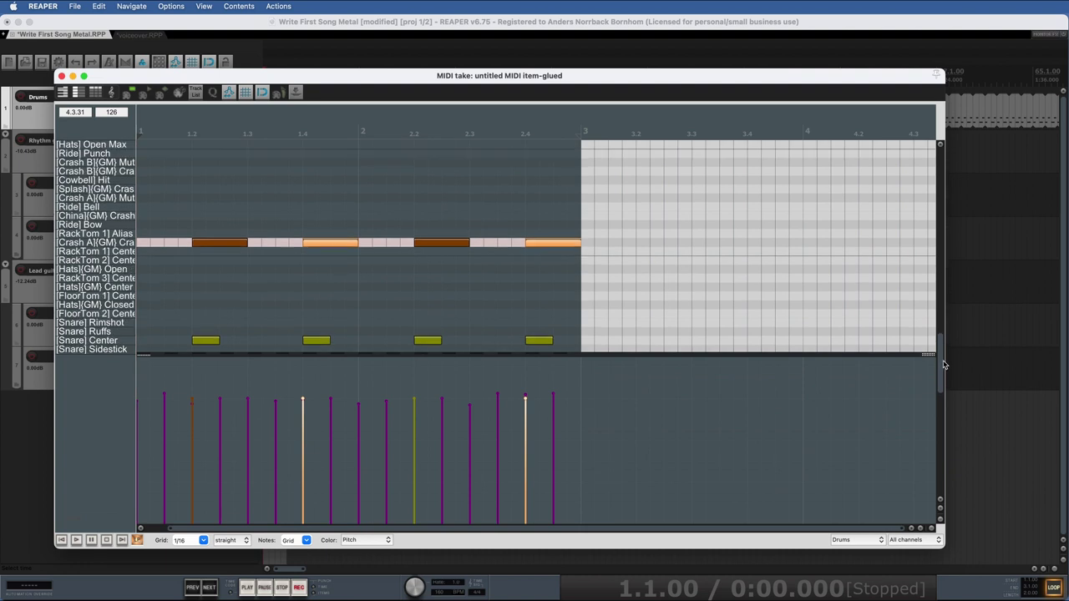
pyautogui.scroll(1, 945, 358)
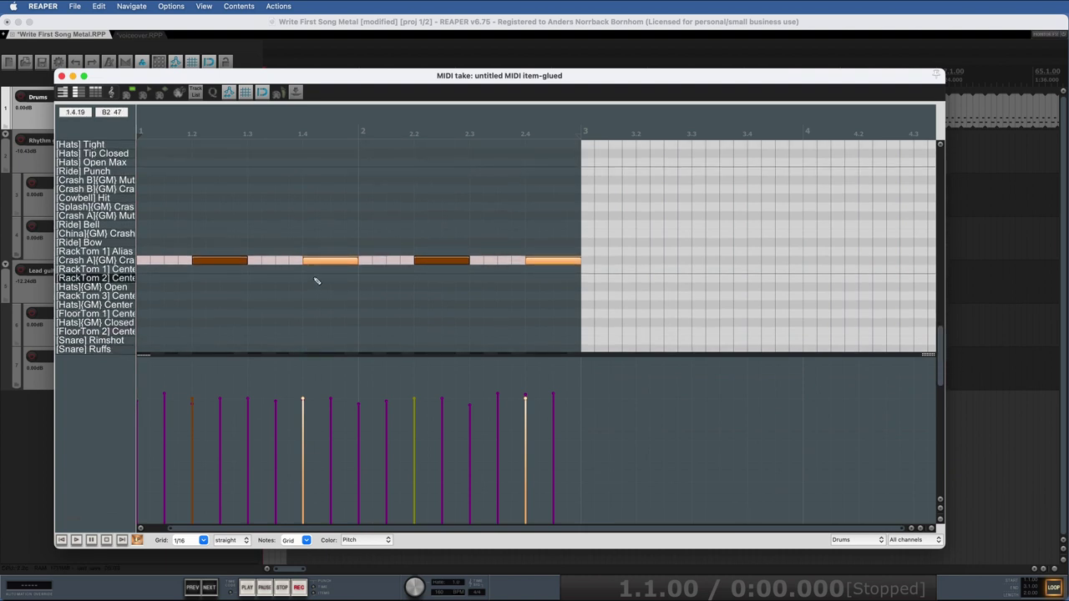
pyautogui.moveTo(318, 260); pyautogui.dragTo(315, 193)
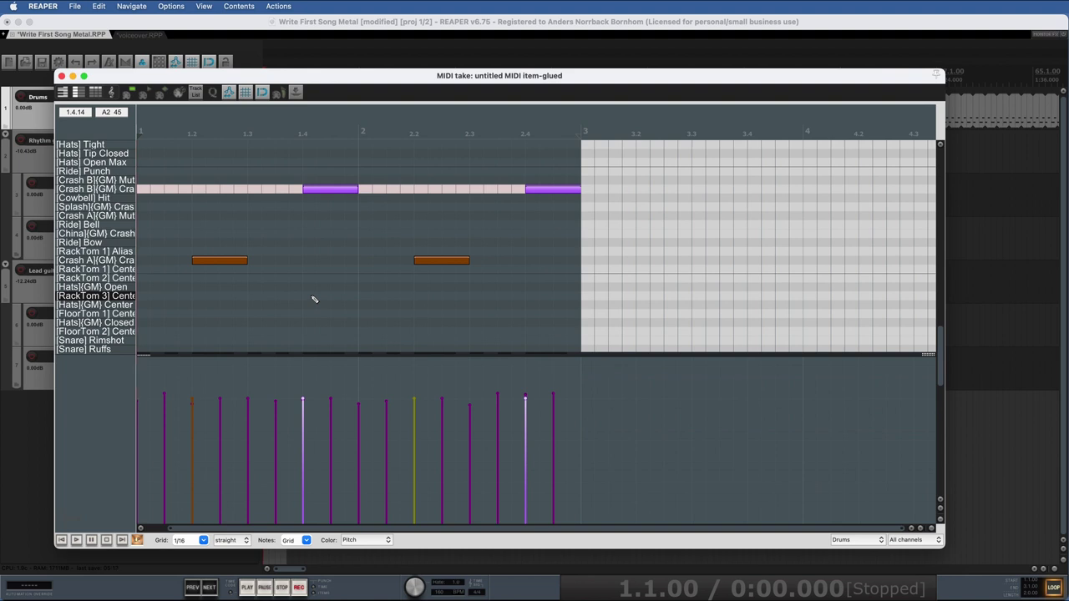
pyautogui.press('space')
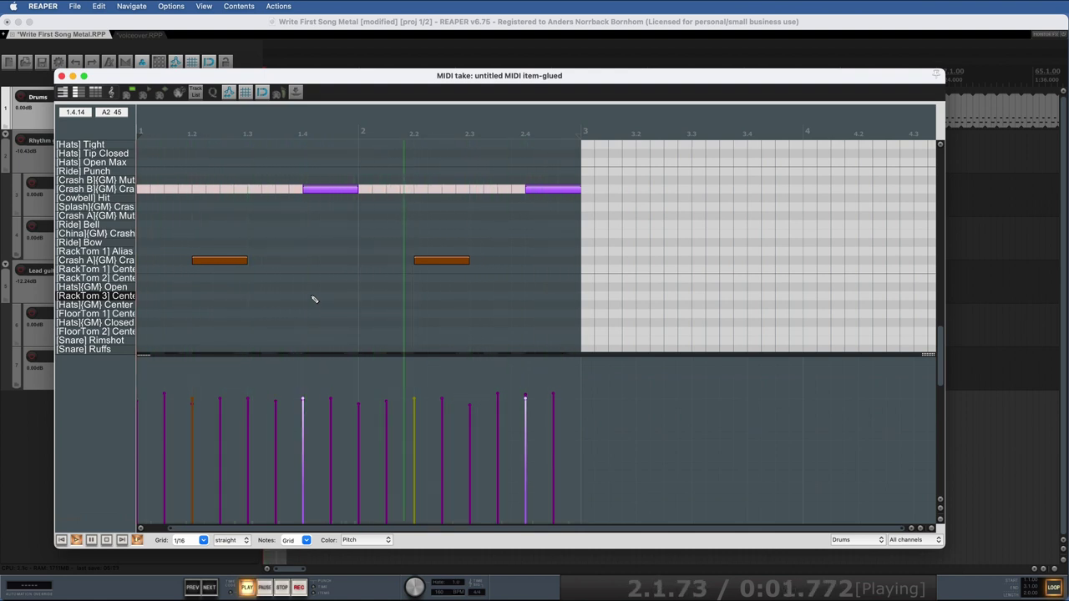
pyautogui.press('space')
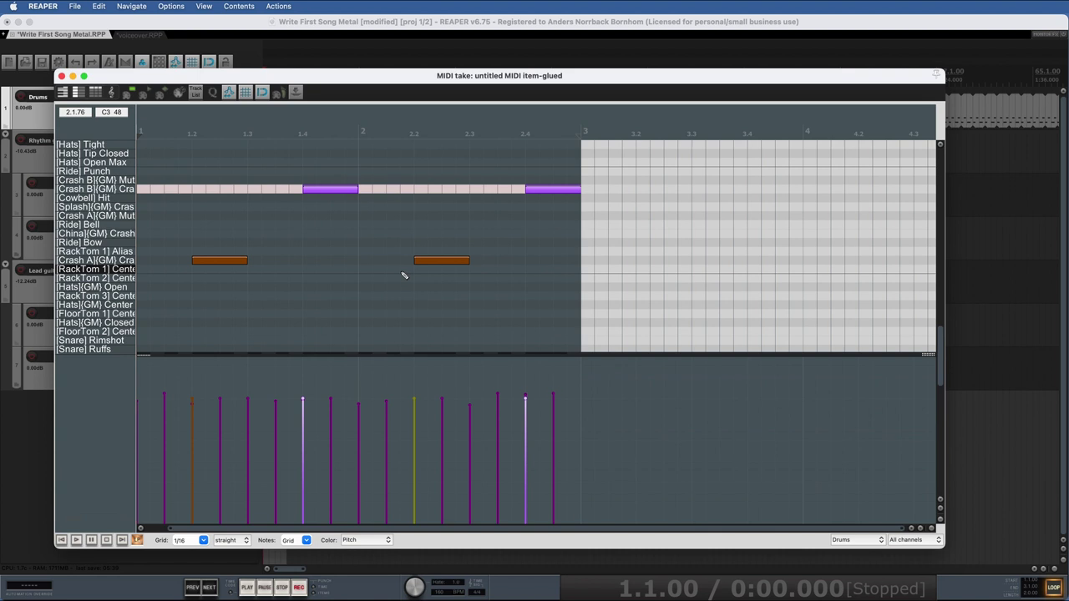
# Close the MIDI editor, split the remaining Drums item at bar 9, and loop the glued pattern from bar 3 up to bar 9
pyautogui.click(60, 76)
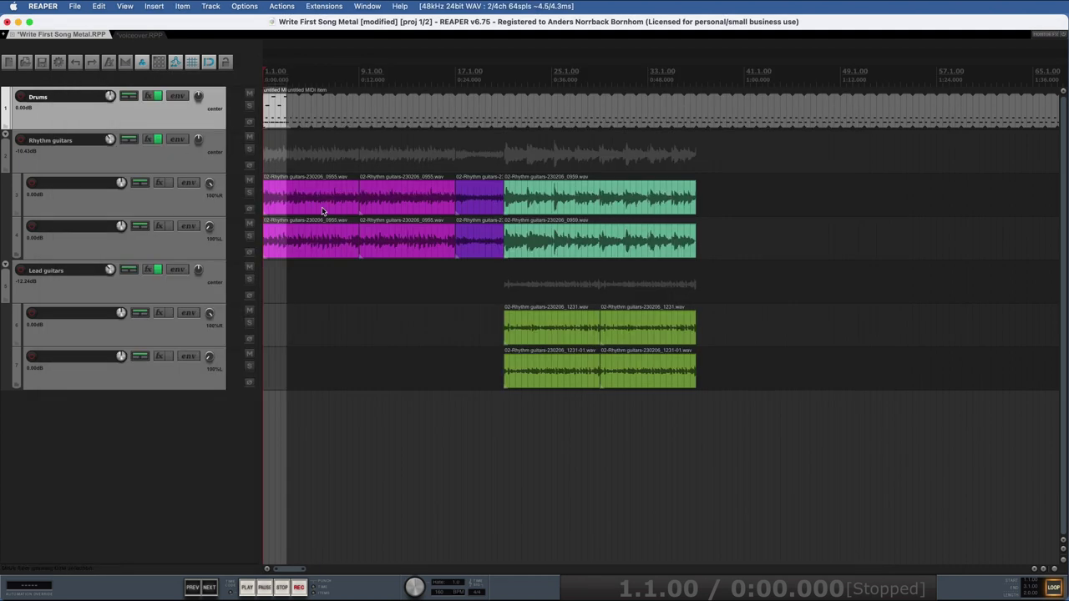
pyautogui.click(358, 116)
pyautogui.press('s')
pyautogui.click(335, 116)
pyautogui.moveTo(359, 115)
pyautogui.mouseDown()
pyautogui.moveTo(287, 112)
pyautogui.moveTo(359, 113)
pyautogui.mouseUp()
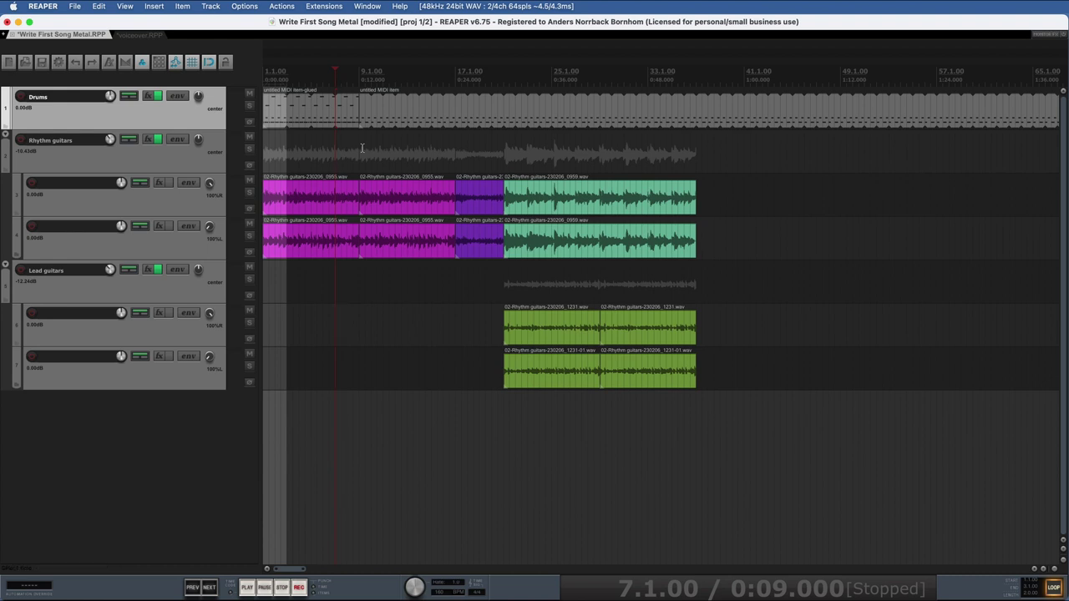
# Set the time selection to bars 1–9 and play the drums together with the guitars
pyautogui.moveTo(358, 82); pyautogui.dragTo(268, 70)
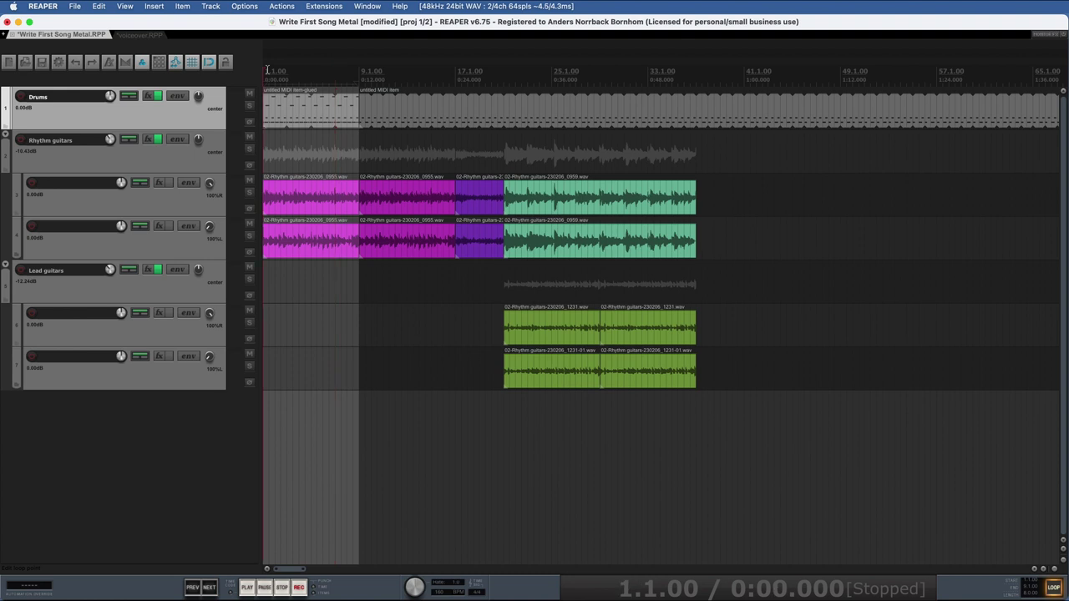
pyautogui.press('space')
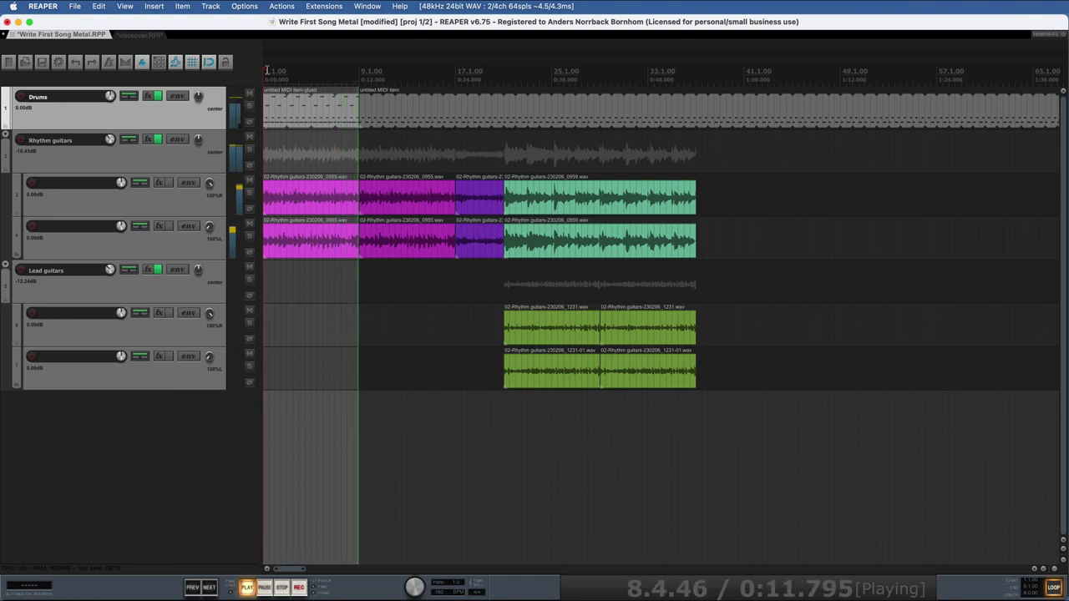
# Stop playback, split the glued Drums item at bar 7 and open the bars 7–8 piece for MIDI editing
pyautogui.press('space')
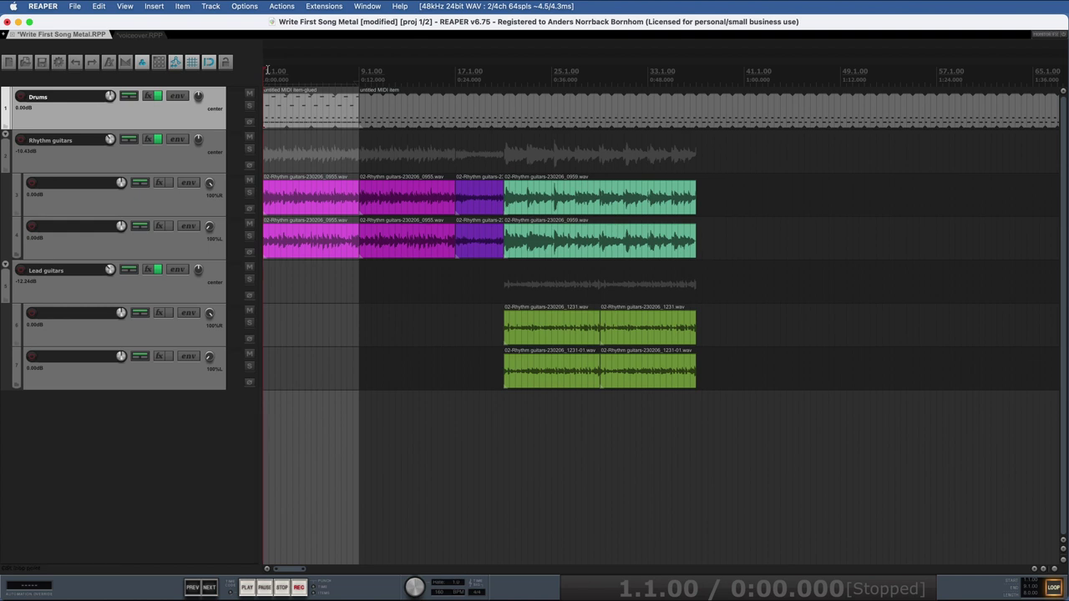
pyautogui.click(335, 113)
pyautogui.press('s')
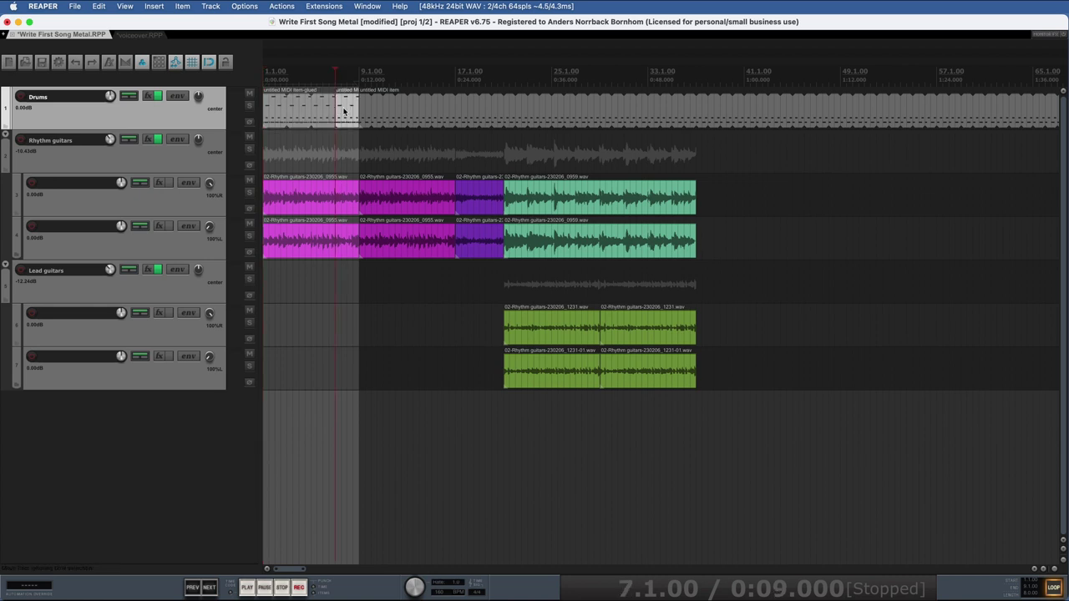
pyautogui.doubleClick(344, 111)
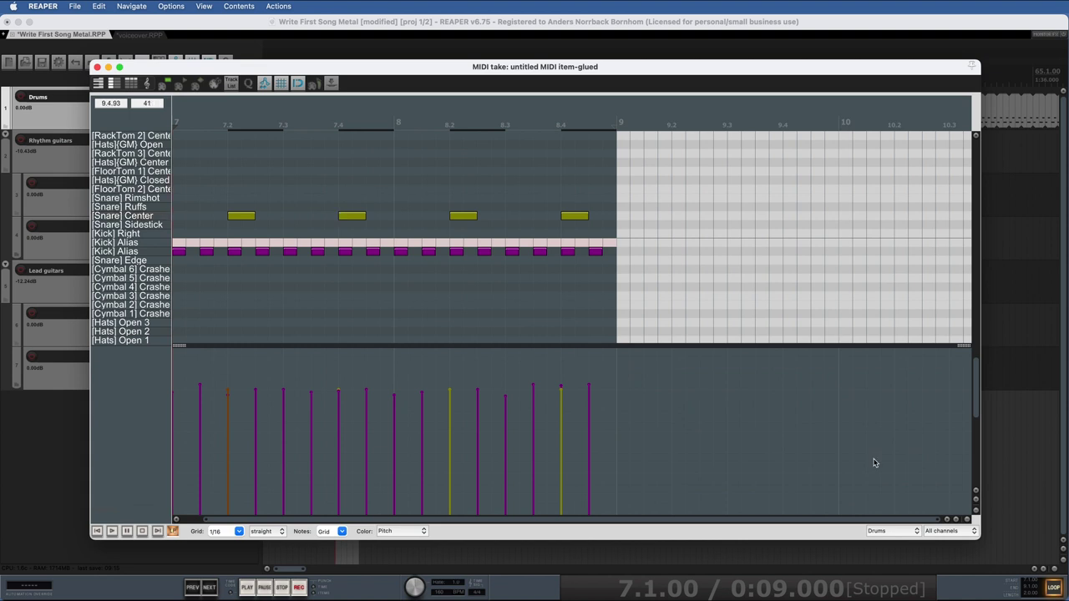
# Delete all Crash A and Crash B notes in bars 7 and 8
pyautogui.scroll(2, 978, 402)
pyautogui.scroll(7, 979, 402)
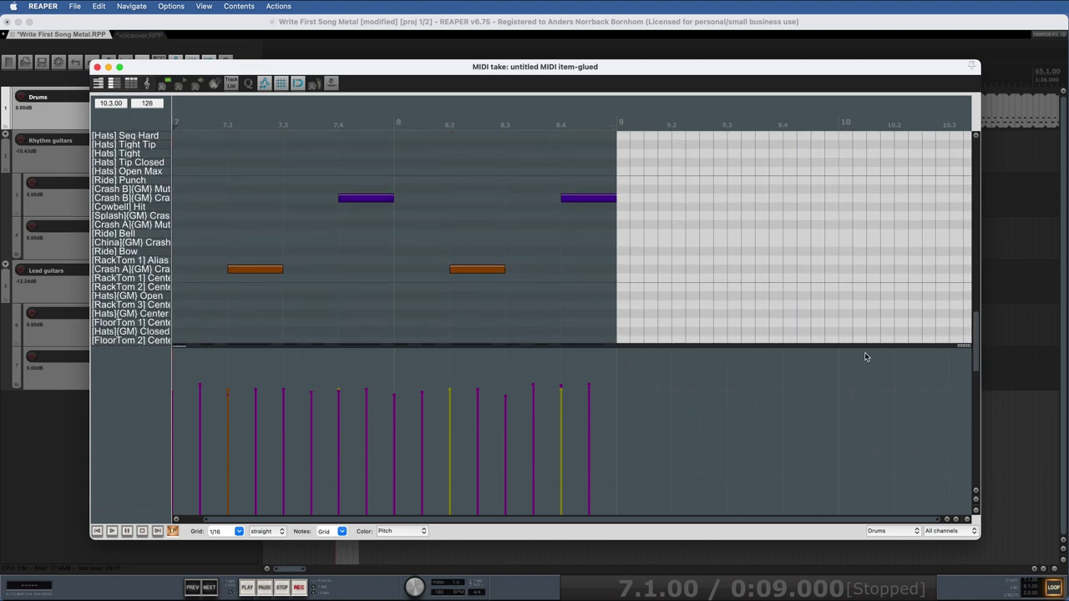
pyautogui.moveTo(211, 174); pyautogui.dragTo(640, 293)
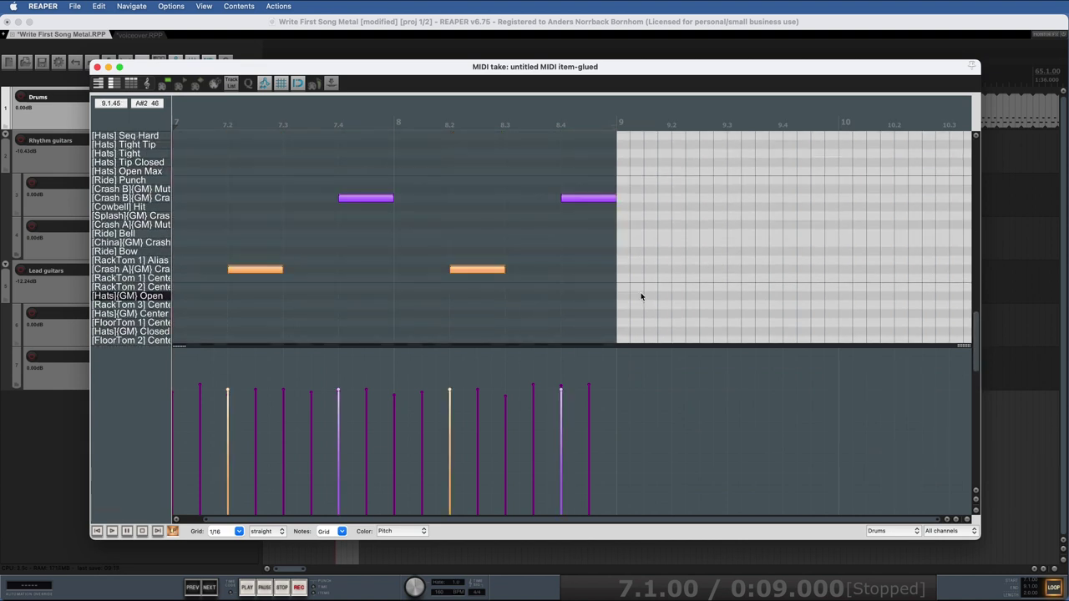
pyautogui.press('Delete')
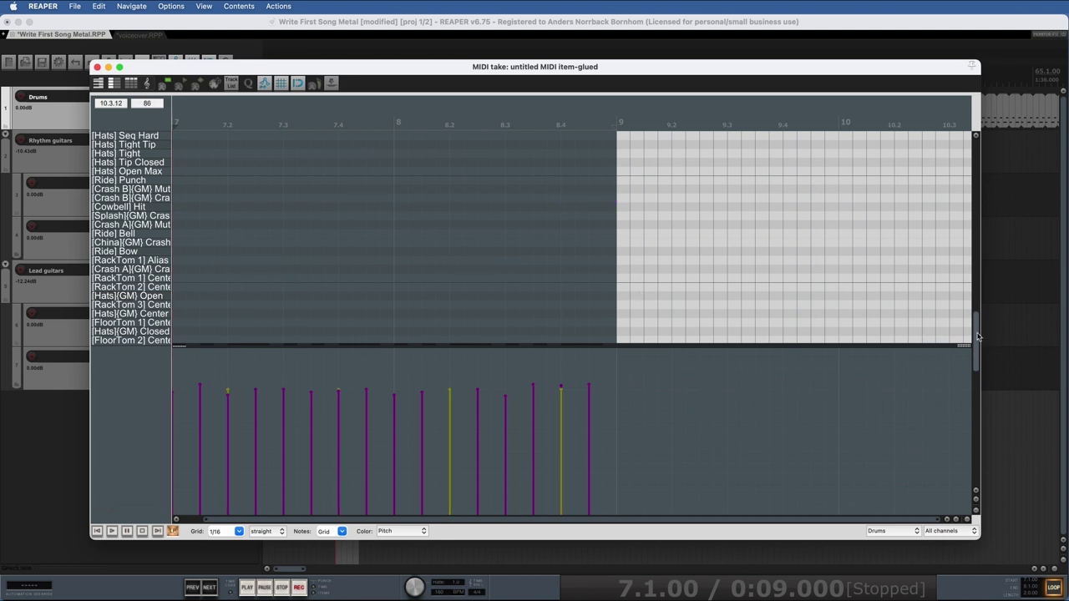
# Copy the Snare Center hits from beats 2 and 4 onto beats 1 and 3 of bars 7–8 and play the pattern
pyautogui.scroll(-7, 515, 312)
pyautogui.moveTo(198, 208); pyautogui.dragTo(595, 259)
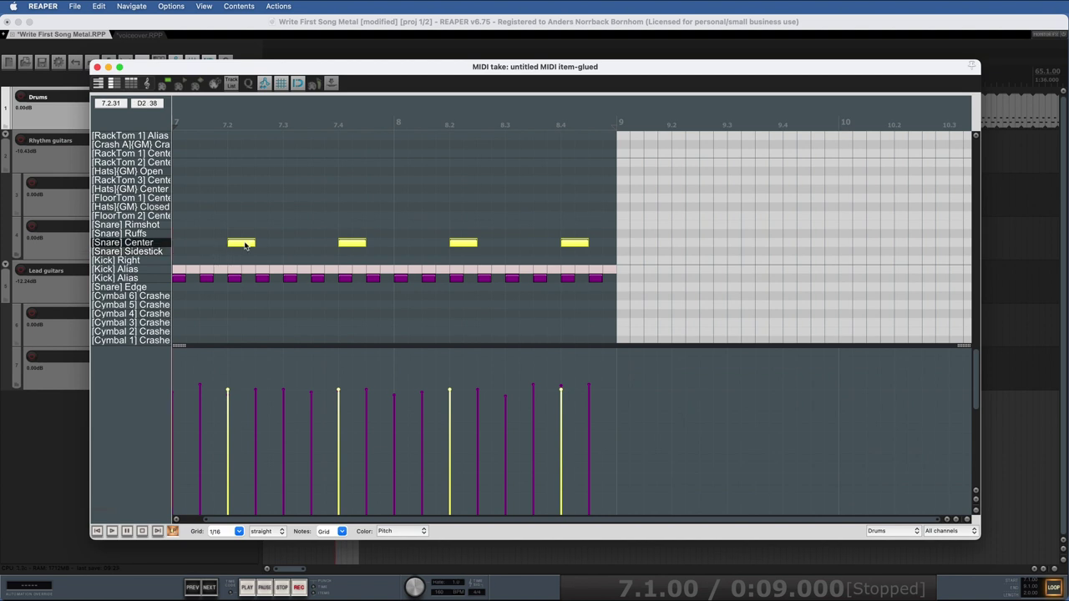
pyautogui.moveTo(244, 246); pyautogui.dragTo(187, 247)
pyautogui.press('space')
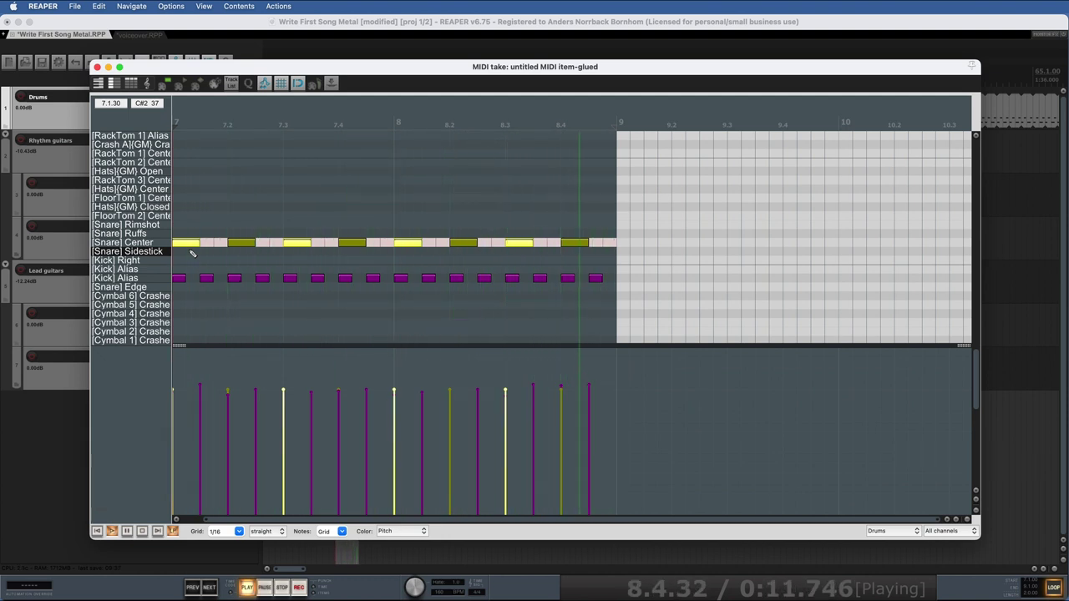
pyautogui.press('space')
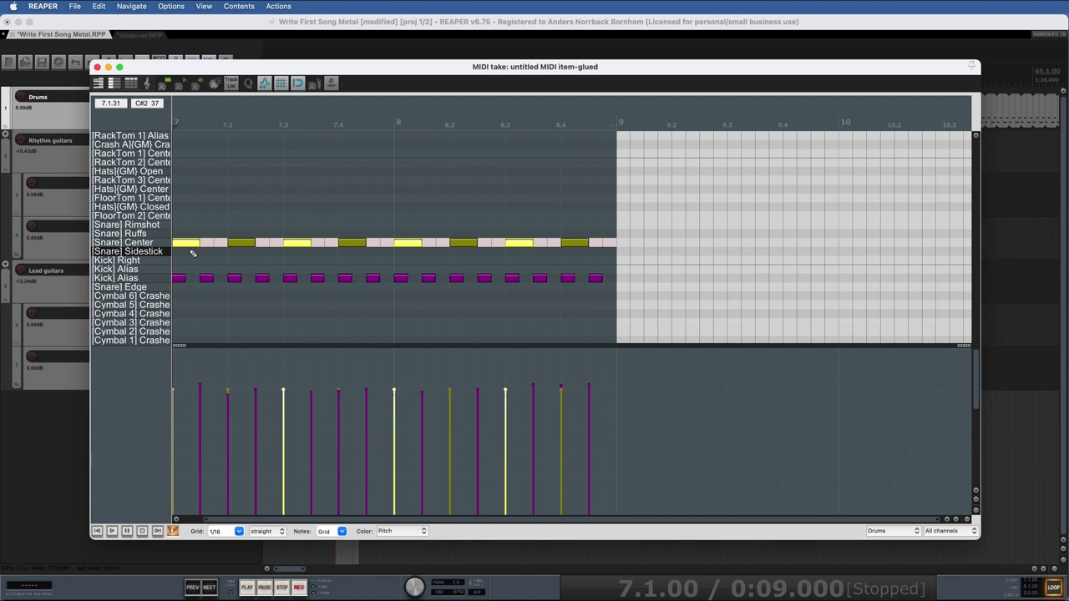
# Add sixteenth-note Ride Bell hits on every beat of bars 7 and 8 and play the pattern
pyautogui.moveTo(975, 367); pyautogui.dragTo(977, 350)
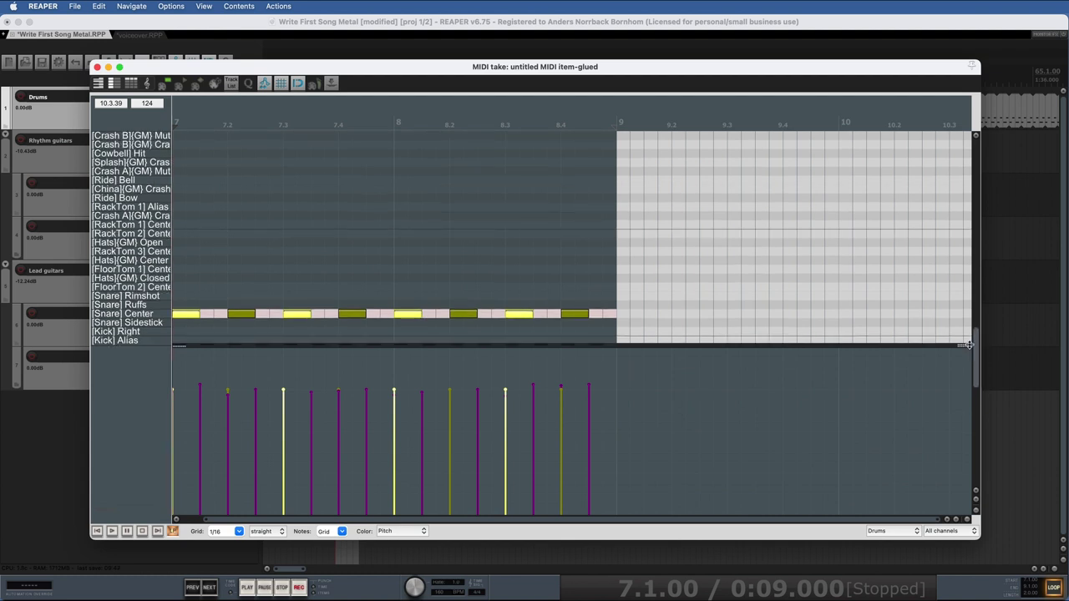
pyautogui.click(178, 180)
pyautogui.click(177, 180)
pyautogui.moveTo(179, 184); pyautogui.dragTo(237, 181)
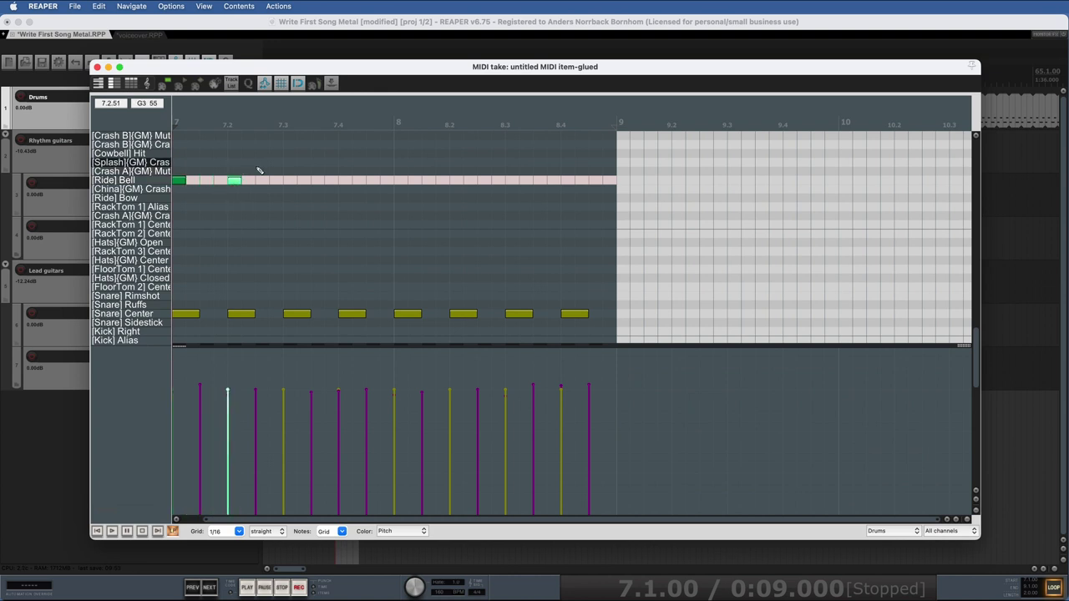
pyautogui.moveTo(258, 167); pyautogui.dragTo(402, 183)
pyautogui.moveTo(402, 183); pyautogui.dragTo(511, 183)
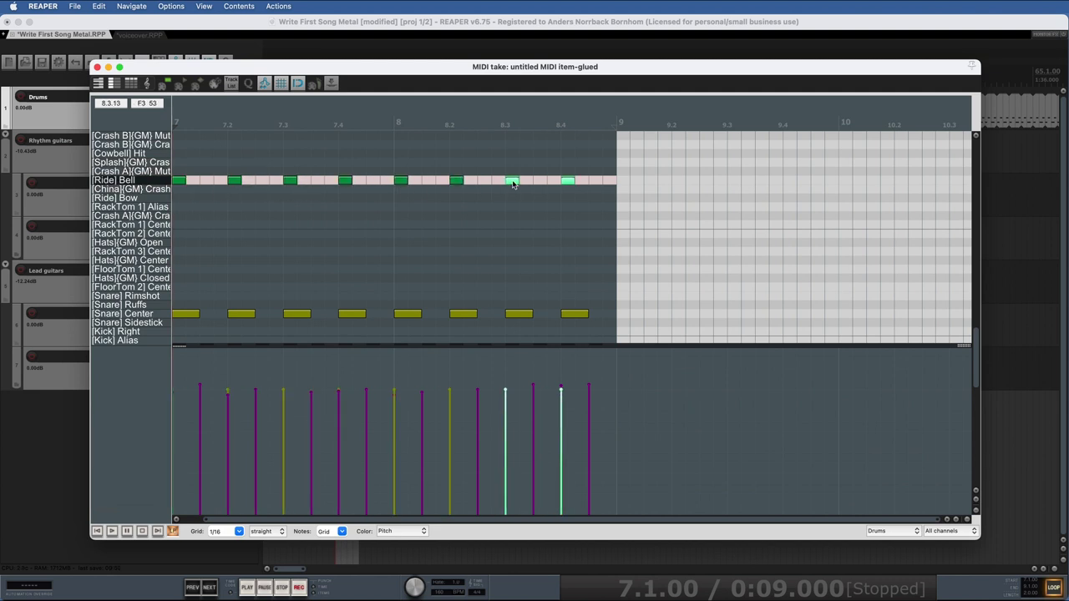
pyautogui.moveTo(976, 375); pyautogui.dragTo(977, 385)
pyautogui.press('space')
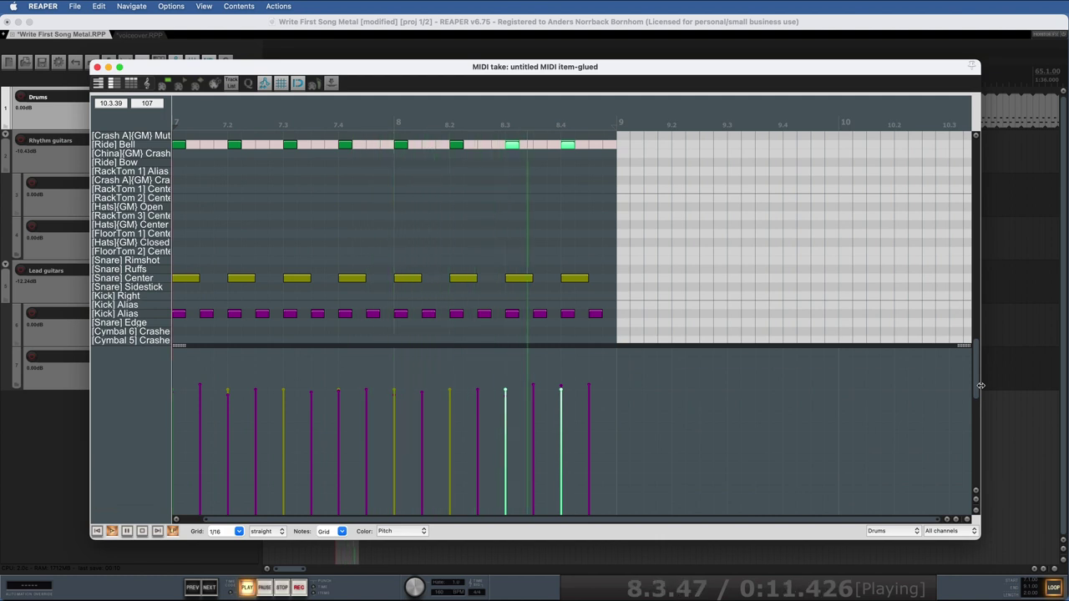
pyautogui.press('space')
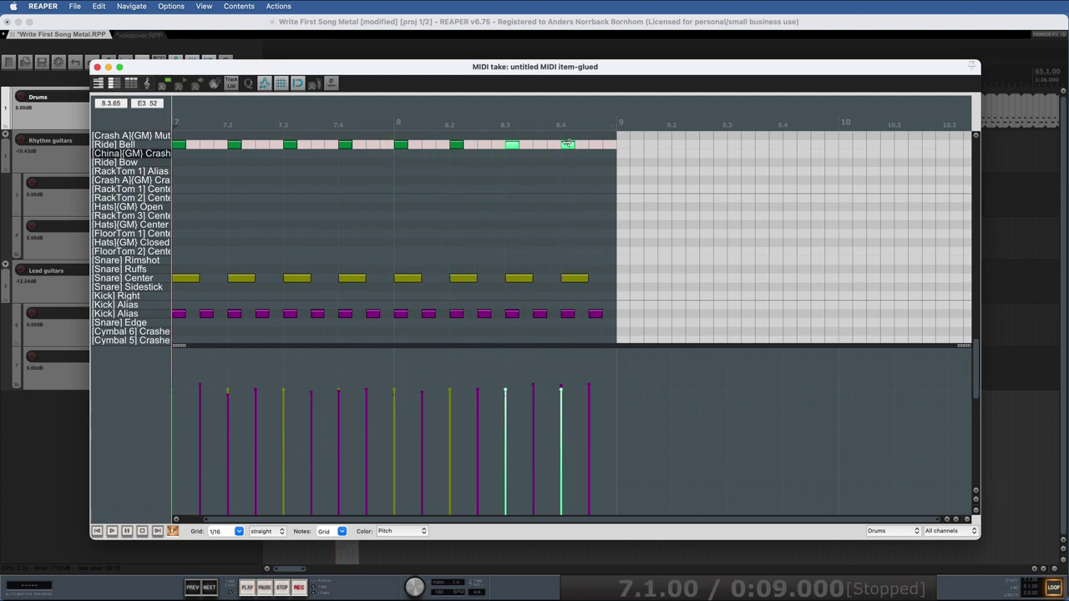
# Shift all Ride Bell notes in bars 7–8 an eighth note off the beat and play the pattern
pyautogui.moveTo(588, 139); pyautogui.dragTo(208, 147)
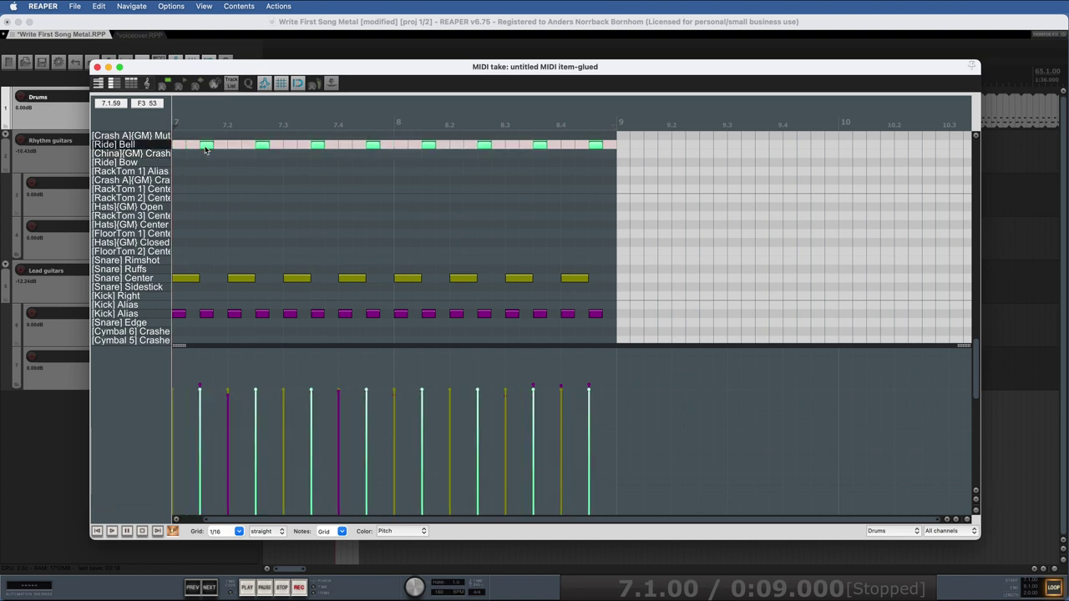
pyautogui.press('space')
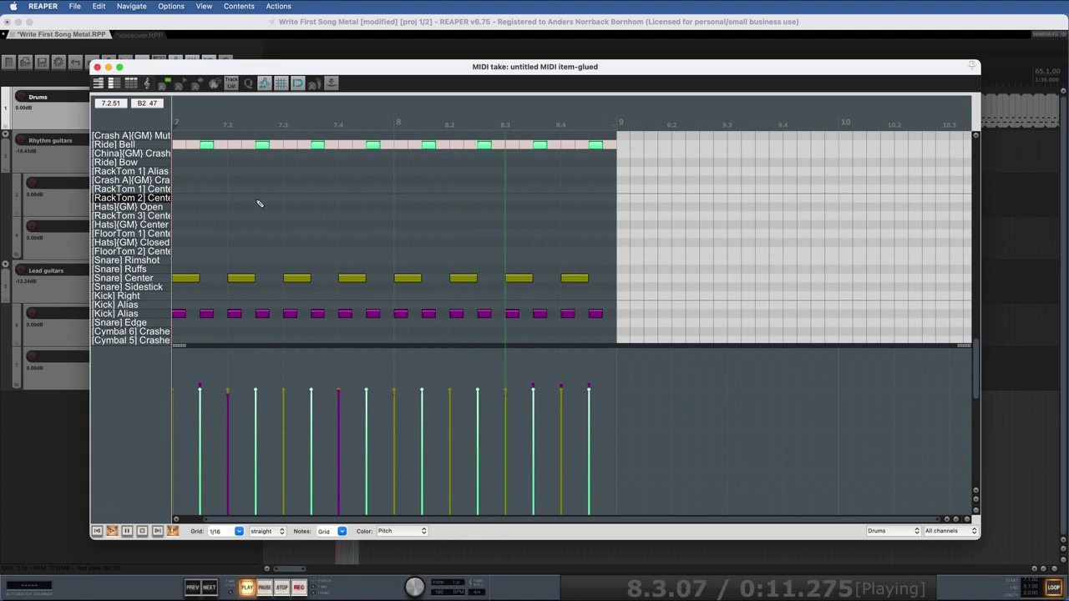
pyautogui.press('space')
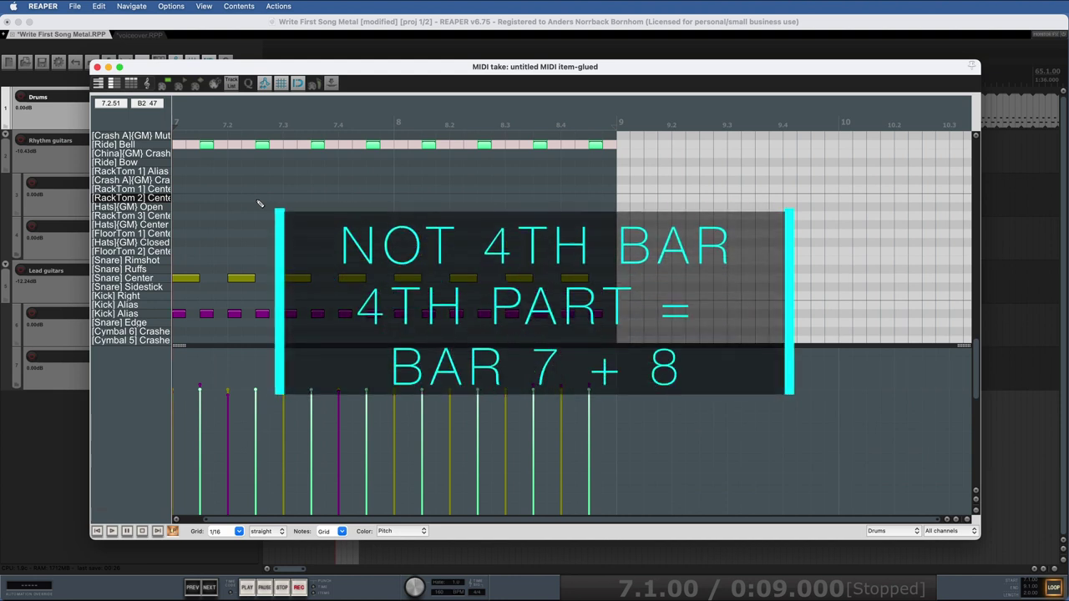
# Close the MIDI editor, set the time selection to bars 1–9 and play the drums with the guitars
pyautogui.click(97, 66)
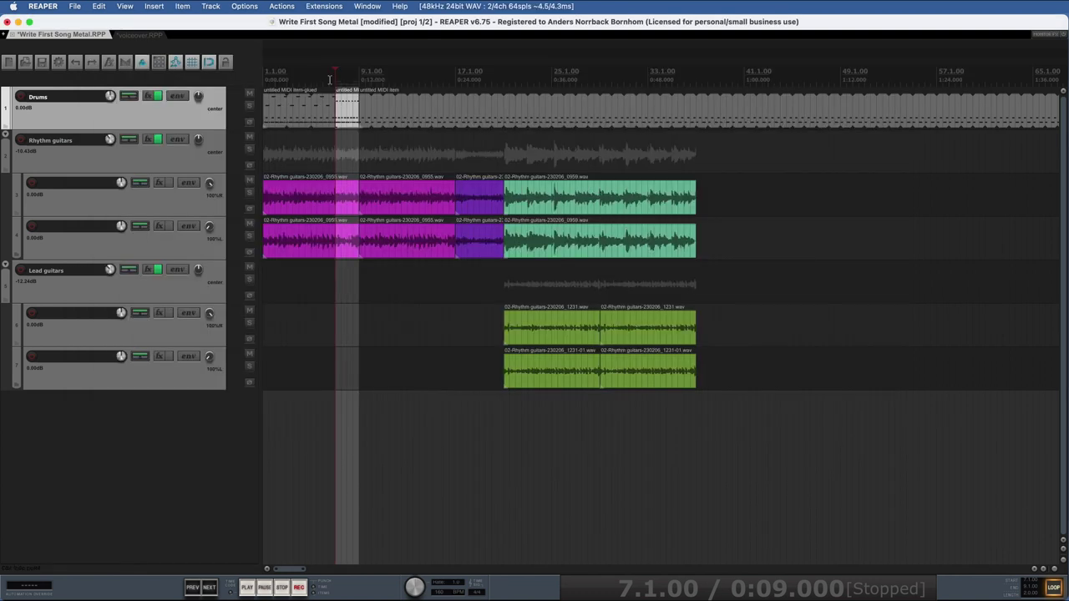
pyautogui.moveTo(357, 75); pyautogui.dragTo(258, 80)
pyautogui.press('space')
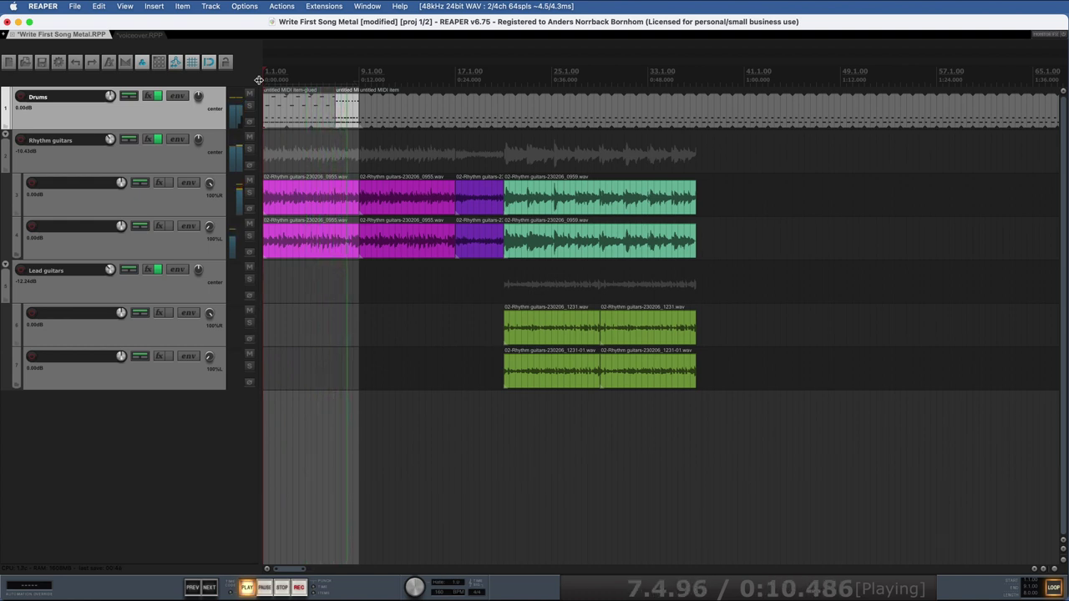
pyautogui.press('space')
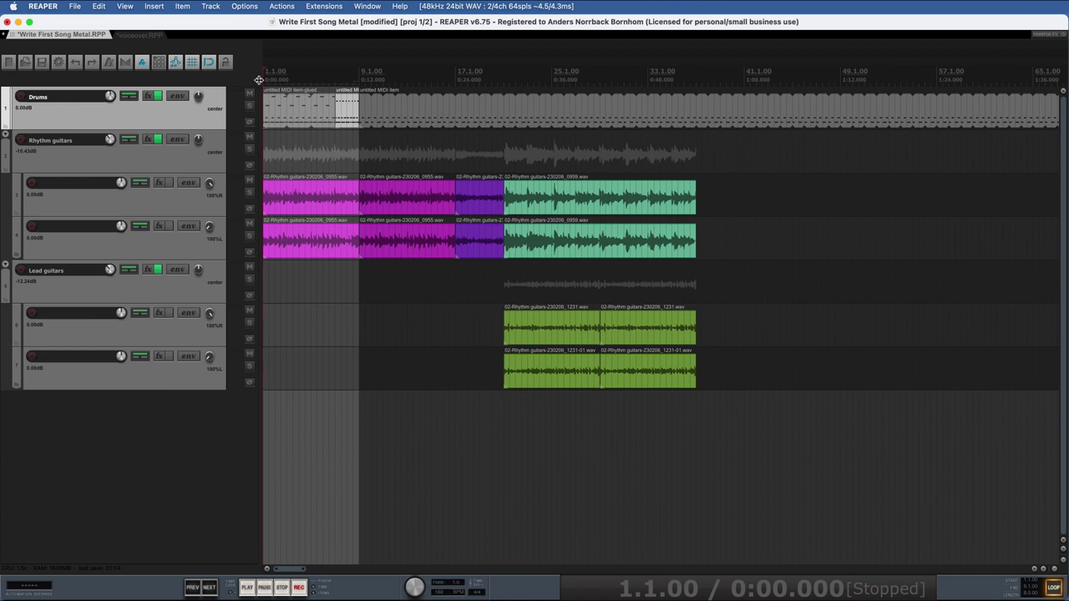
# Split the remaining Drums item at bar 17, delete its bars 9–17 section and copy the first eight bars of drums there
pyautogui.click(450, 113)
pyautogui.press('s')
pyautogui.click(433, 115)
pyautogui.press('Delete')
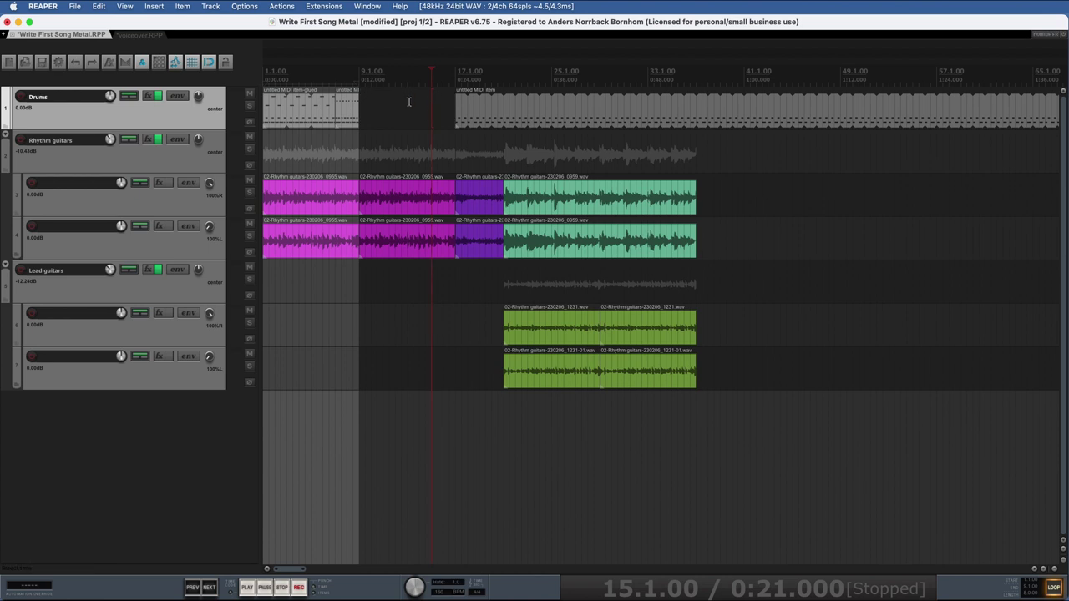
pyautogui.click(306, 123)
pyautogui.moveTo(326, 118); pyautogui.dragTo(405, 120)
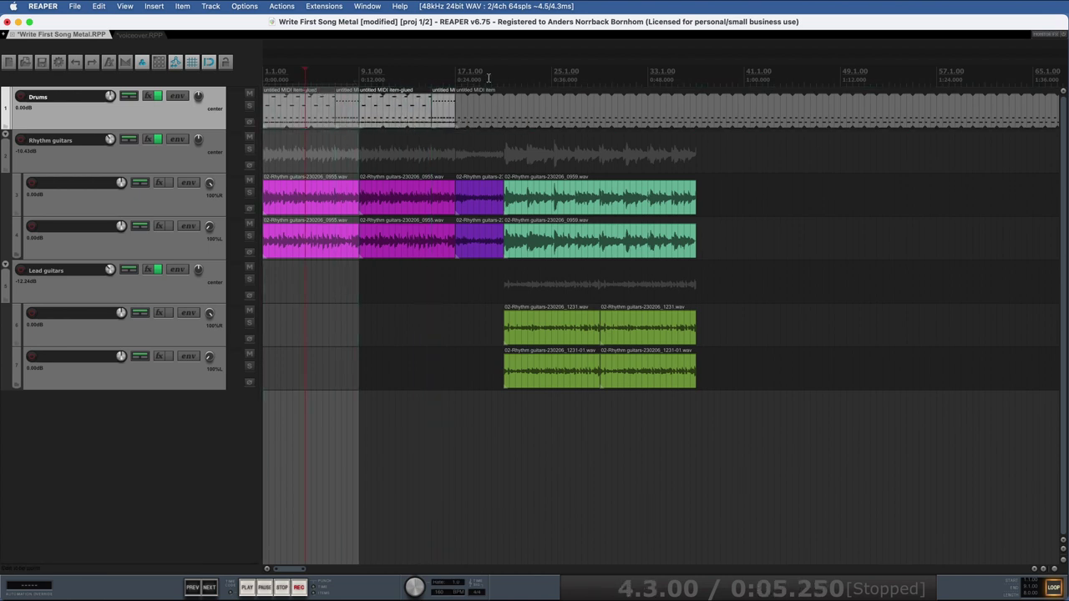
# Replace the old drums from bar 17 to bar 21 with a copy of the preceding two-bar snare and ride pattern, looped to fill the section
pyautogui.click(457, 74)
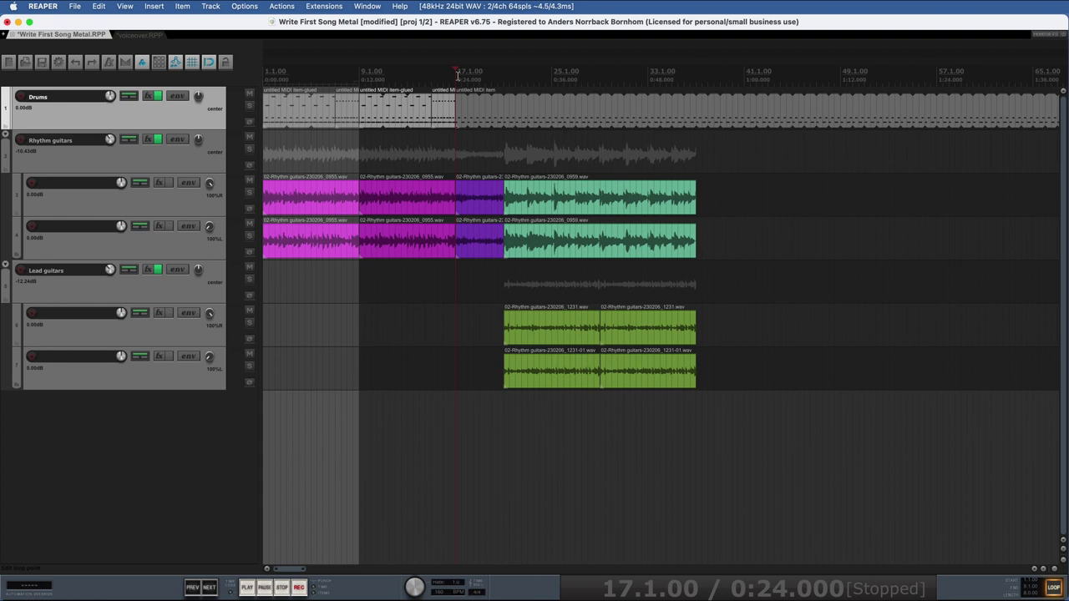
pyautogui.click(499, 104)
pyautogui.click(504, 106)
pyautogui.press('s')
pyautogui.moveTo(503, 81); pyautogui.dragTo(456, 80)
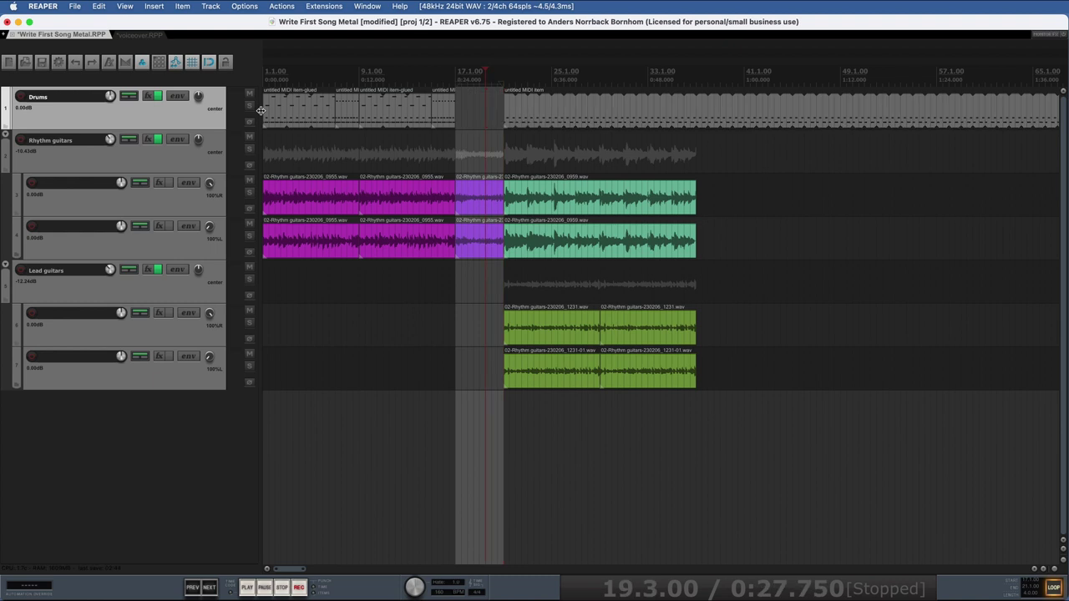
pyautogui.moveTo(449, 124); pyautogui.dragTo(490, 111)
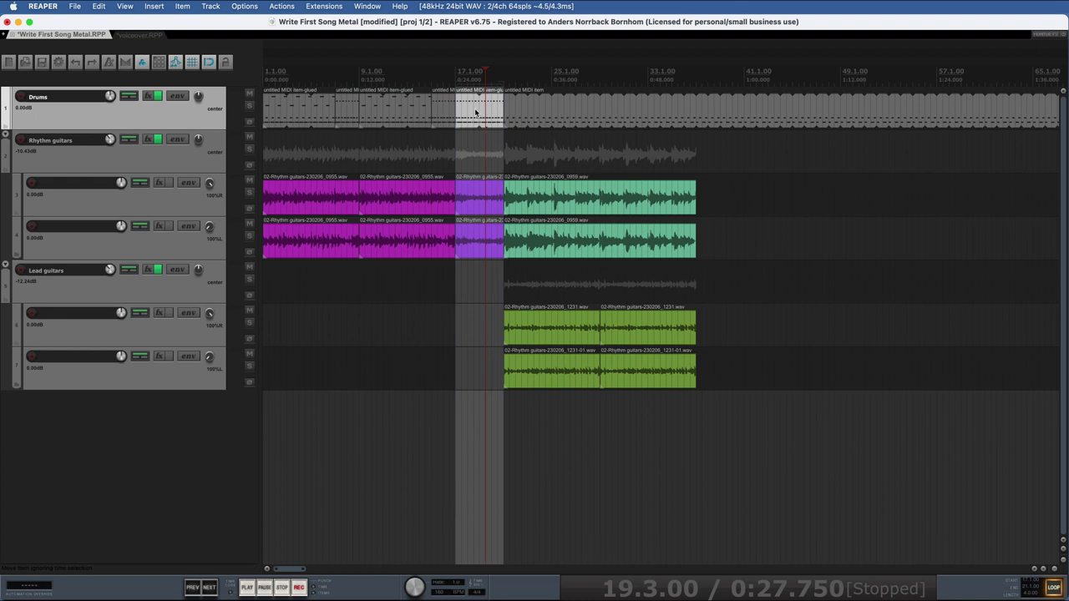
# Open the bar 17–21 drum item, move its Ride Bell notes to Crash A on every beat, and play it from bar 17
pyautogui.doubleClick(474, 107)
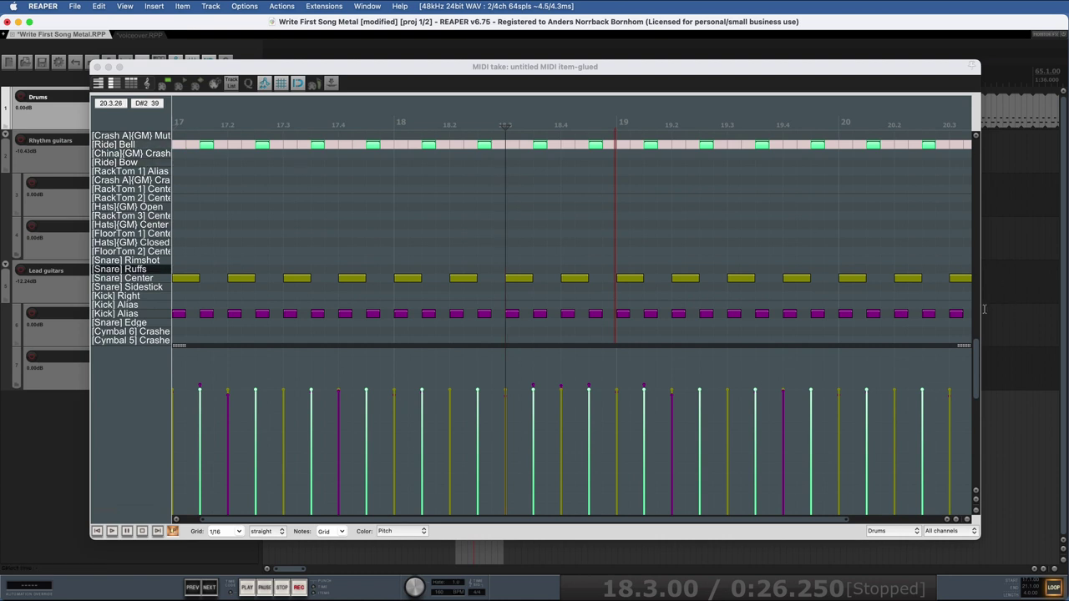
pyautogui.moveTo(977, 380); pyautogui.dragTo(978, 360)
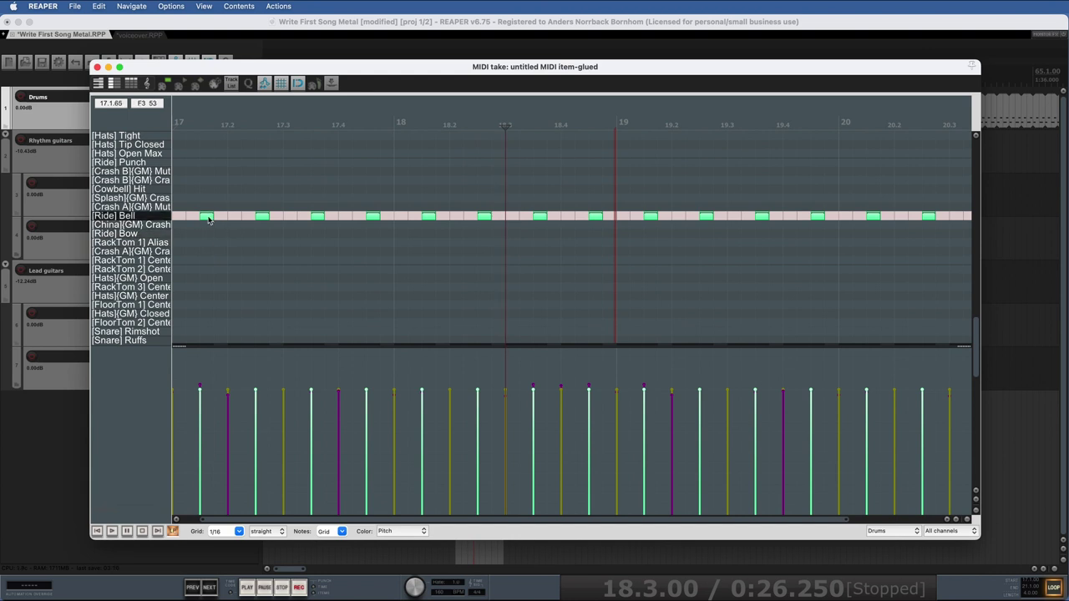
pyautogui.moveTo(209, 219); pyautogui.dragTo(205, 252)
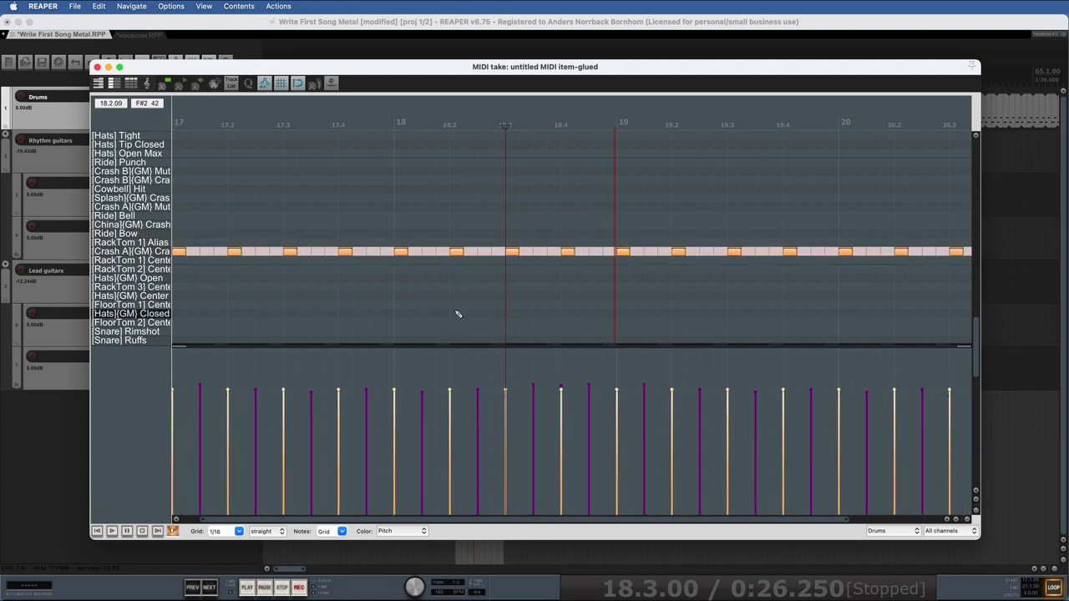
pyautogui.press('Home')
pyautogui.moveTo(978, 357); pyautogui.dragTo(975, 388)
pyautogui.press('space')
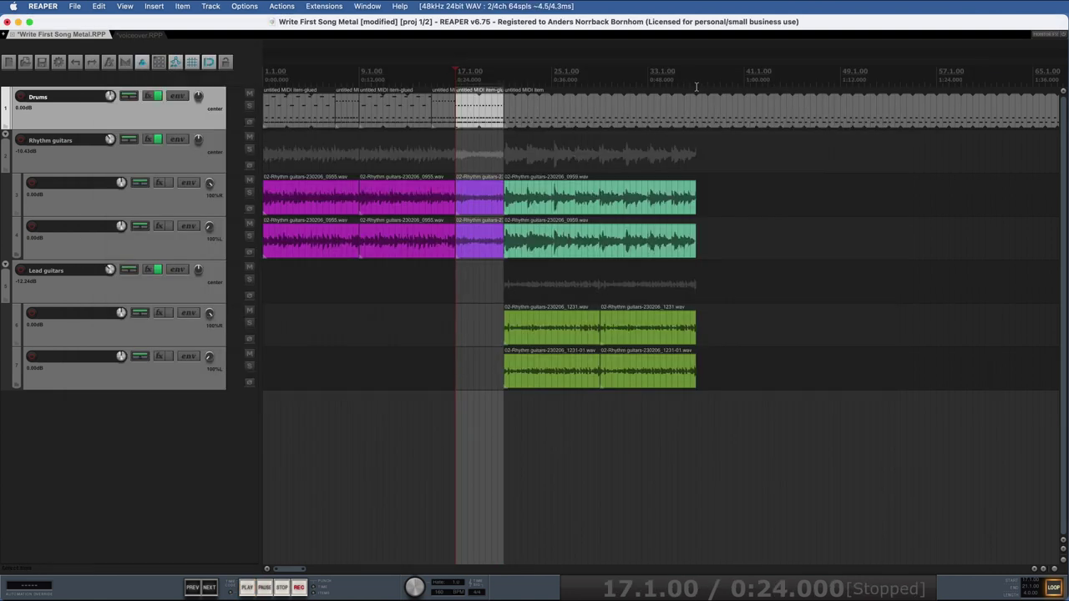
# Set the time selection to bars 21–37, split the last Drums item at bar 23 and delete everything after it
pyautogui.moveTo(695, 86); pyautogui.dragTo(504, 83)
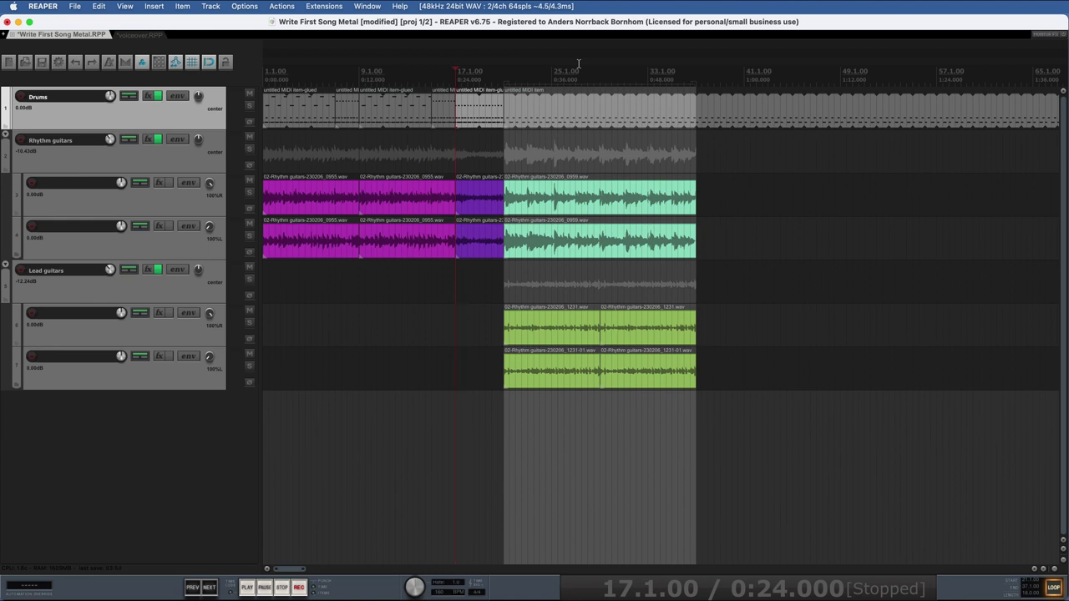
pyautogui.click(527, 105)
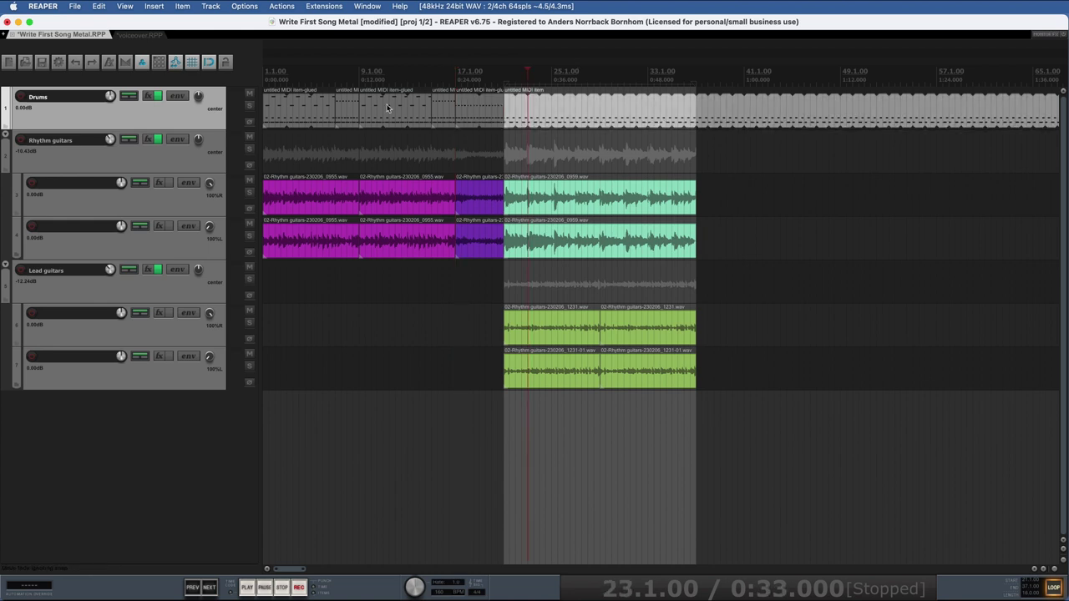
pyautogui.press('s')
pyautogui.click(552, 111)
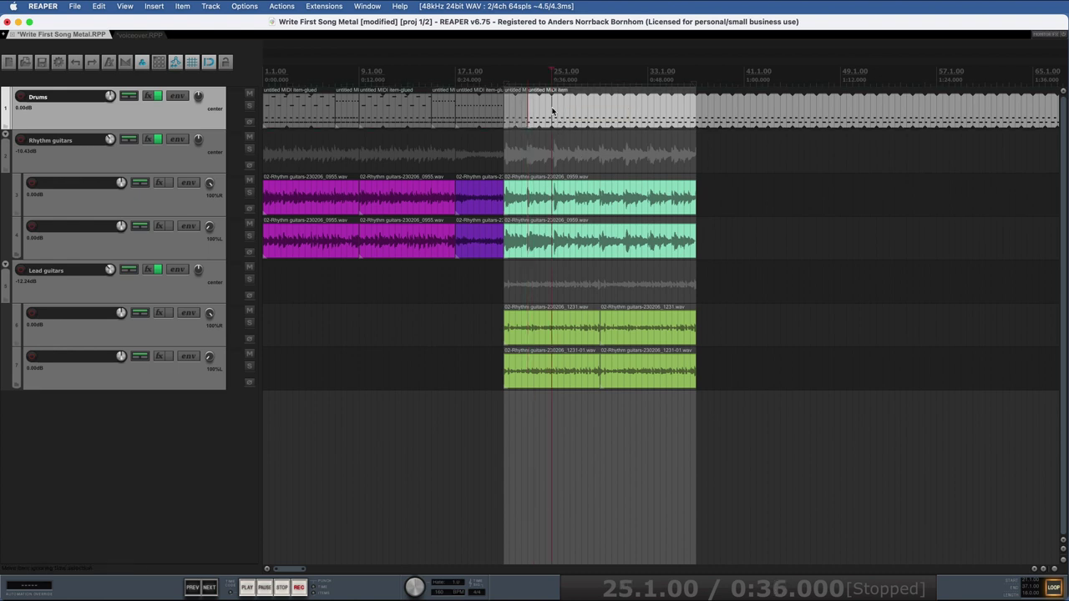
pyautogui.press('Delete')
# Glue the two-bar Drums item at bar 21 and open it for MIDI editing
pyautogui.click(515, 107)
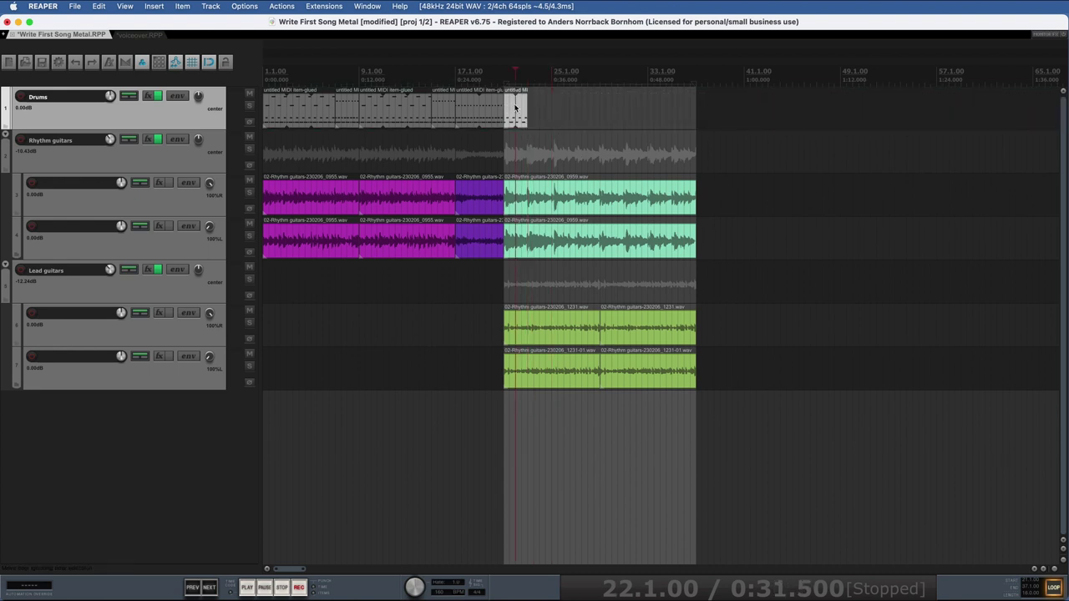
pyautogui.rightClick(516, 107)
pyautogui.click(587, 350)
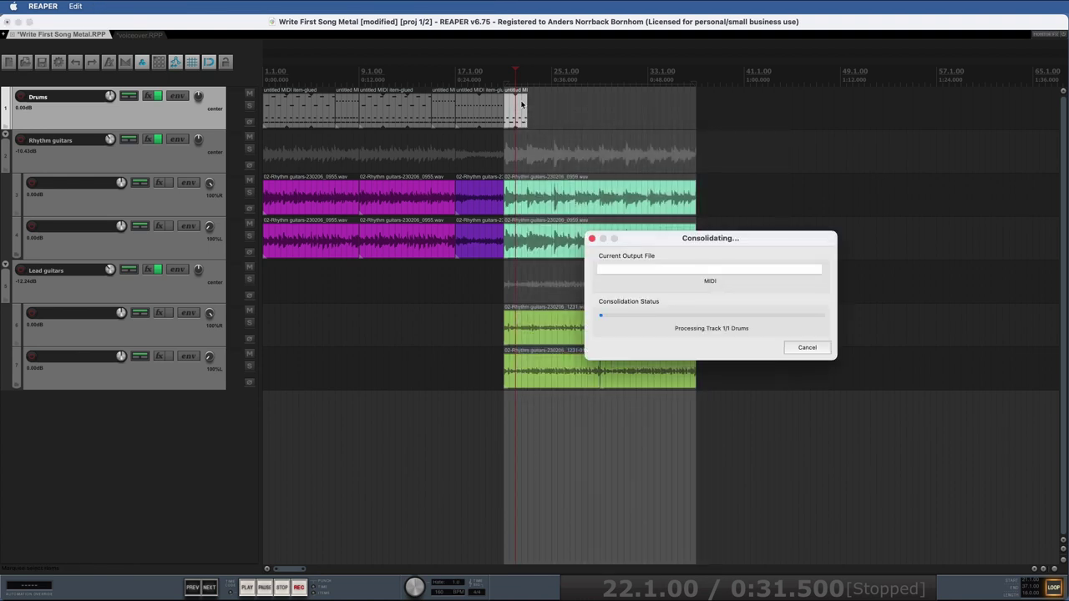
pyautogui.doubleClick(519, 110)
# Fill the gaps in the kick row with sixteenth notes across bars 21 and 22 and play the pattern
pyautogui.scroll(3, 189, 209)
pyautogui.hscroll(-1, 189, 209)
pyautogui.moveTo(179, 208); pyautogui.dragTo(446, 218)
pyautogui.doubleClick(187, 217)
pyautogui.moveTo(445, 218); pyautogui.dragTo(554, 218)
pyautogui.moveTo(393, 221); pyautogui.dragTo(414, 217)
pyautogui.moveTo(279, 205); pyautogui.dragTo(513, 218)
pyautogui.press('space')
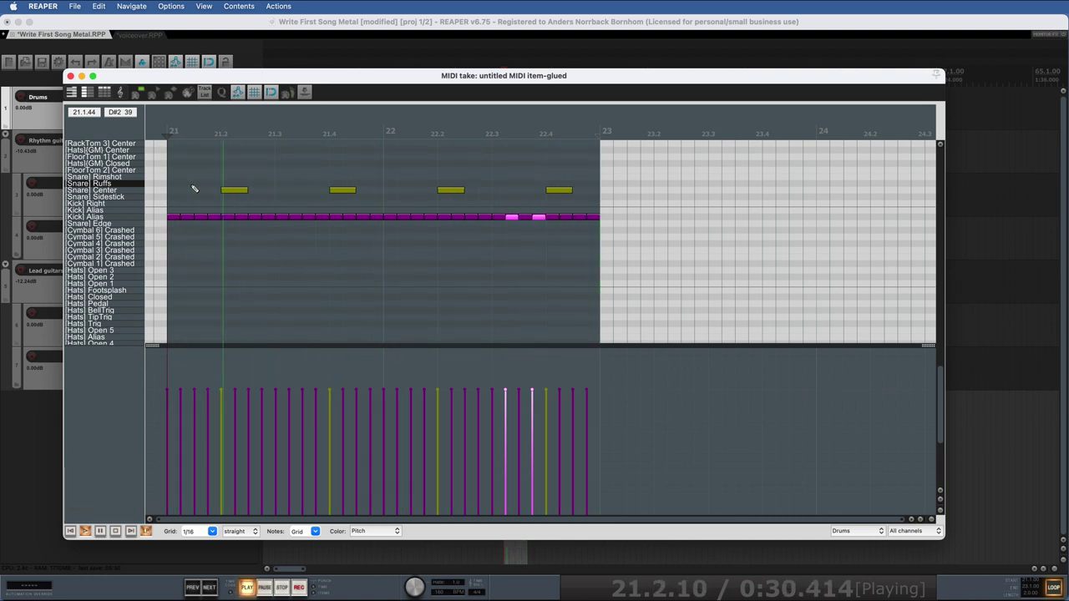
# Stop playback and add Crash A notes on beats 2 and 4 of bars 21 and 22
pyautogui.scroll(-3, 195, 188)
pyautogui.press('space')
pyautogui.scroll(3, 194, 188)
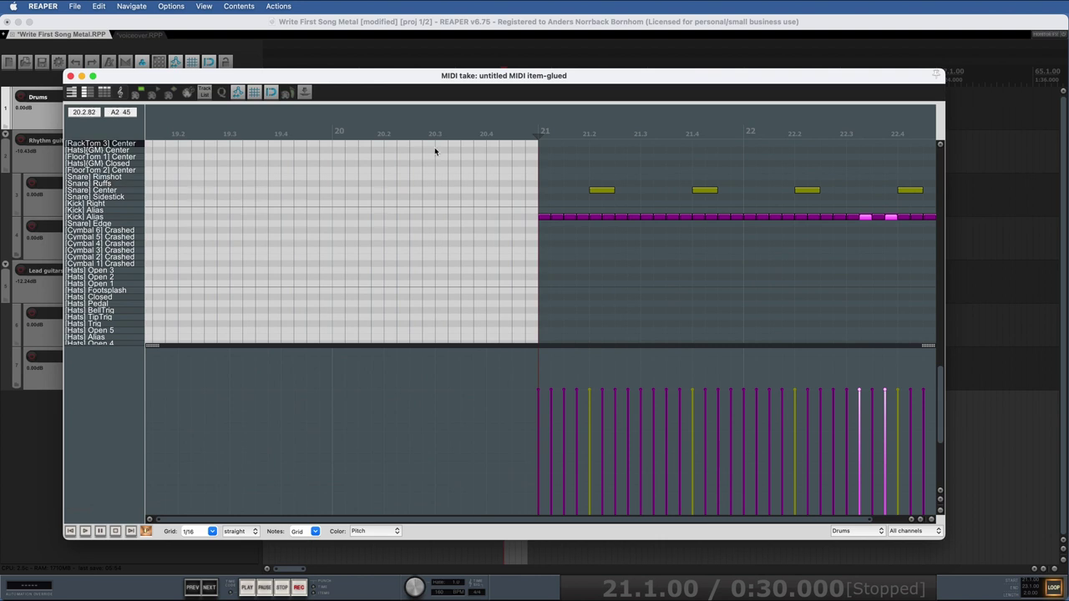
pyautogui.moveTo(267, 519); pyautogui.dragTo(407, 521)
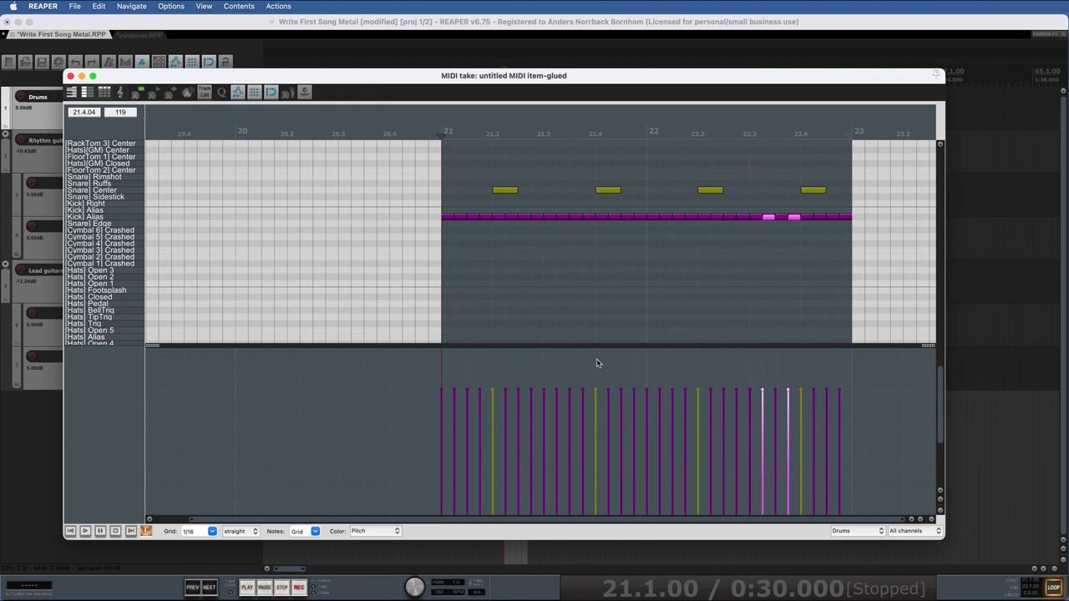
pyautogui.scroll(3, 474, 217)
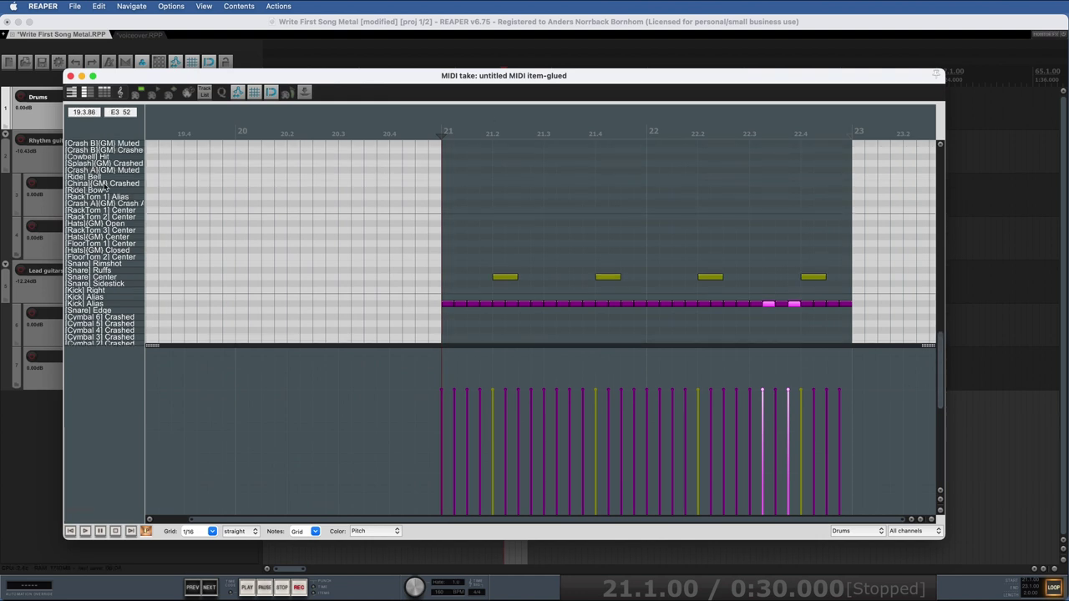
pyautogui.doubleClick(501, 210)
pyautogui.doubleClick(501, 210)
pyautogui.doubleClick(501, 204)
pyautogui.moveTo(501, 205); pyautogui.dragTo(604, 204)
pyautogui.moveTo(603, 205); pyautogui.dragTo(703, 204)
pyautogui.moveTo(704, 205); pyautogui.dragTo(803, 205)
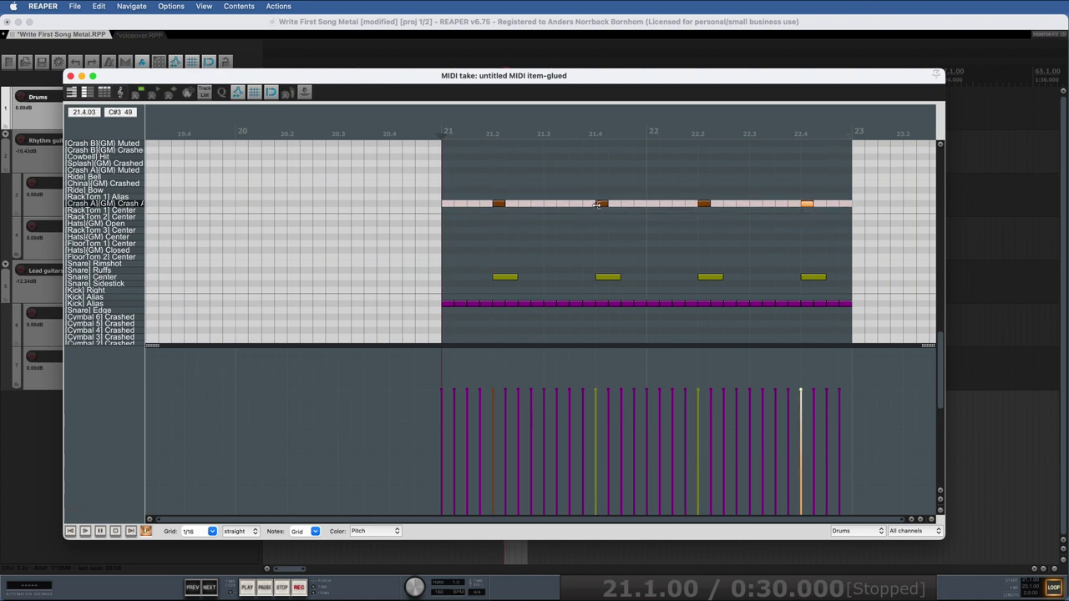
# Copy the beat 4 Crash A notes of bars 21 and 22 to Ride Bell and remove the Crash A originals
pyautogui.click(601, 205)
pyautogui.keyDown('shift'); pyautogui.click(805, 206); pyautogui.keyUp('shift')
pyautogui.click(603, 205)
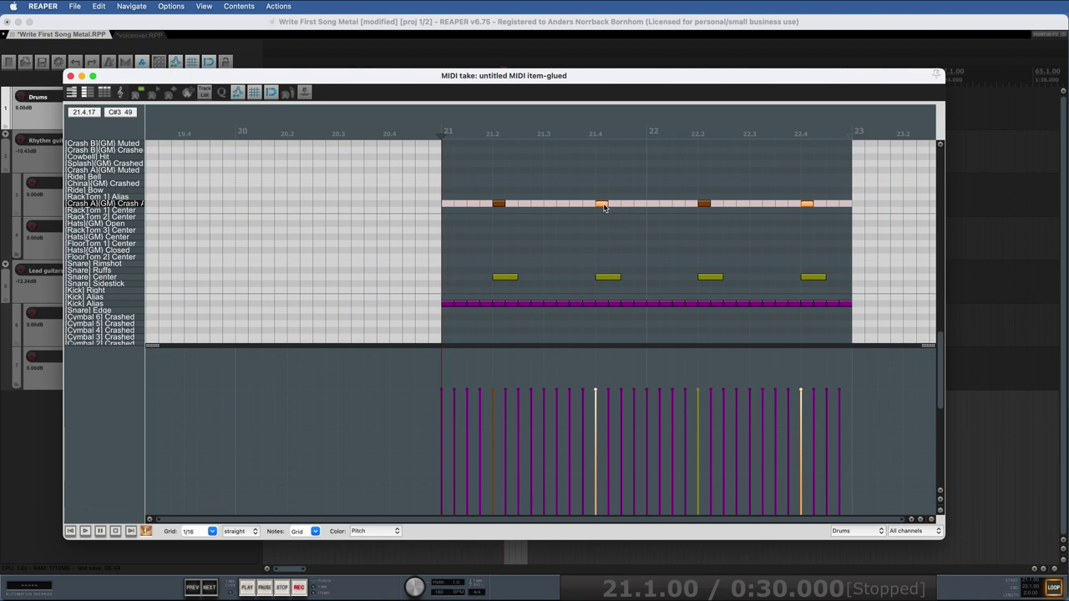
pyautogui.moveTo(605, 209); pyautogui.dragTo(605, 182)
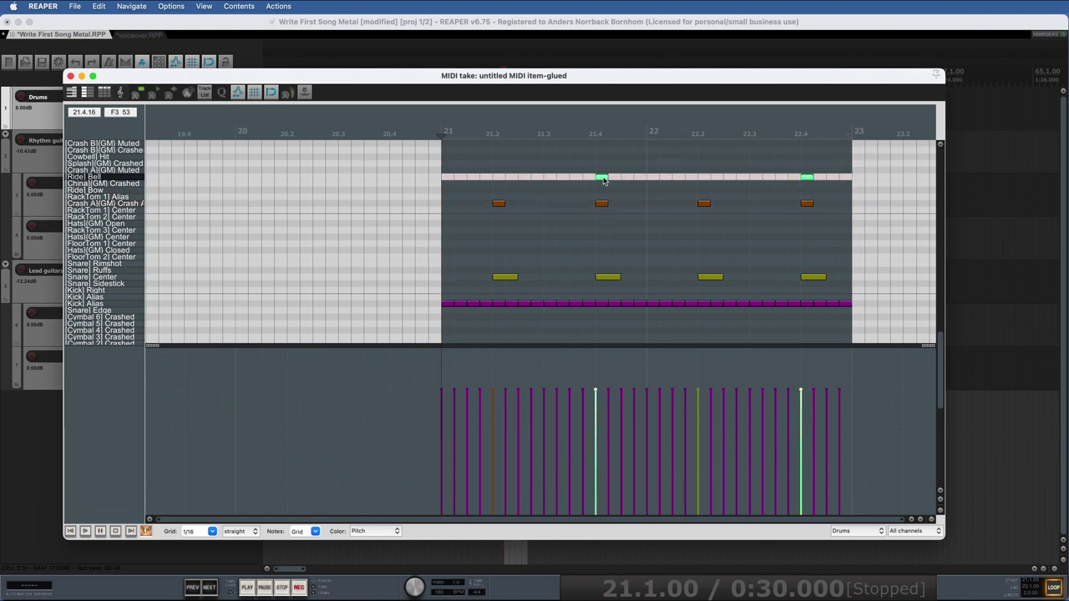
pyautogui.moveTo(560, 152); pyautogui.dragTo(840, 186)
pyautogui.click(601, 203)
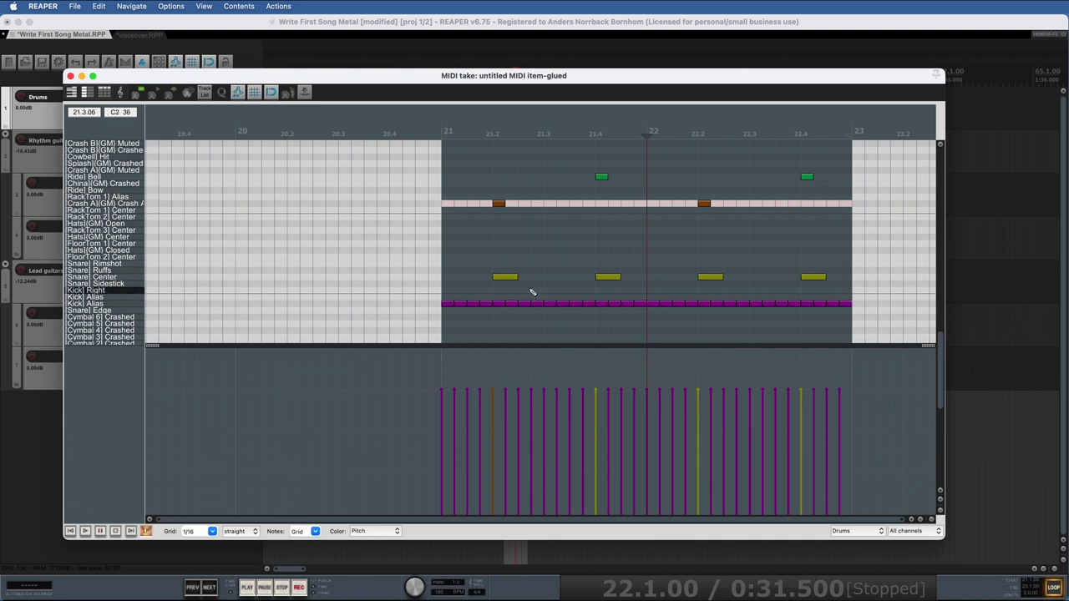
# Humanize all kick notes in bars 21 and 22 with 15% velocity and 0% timing
pyautogui.moveTo(431, 286); pyautogui.dragTo(854, 331)
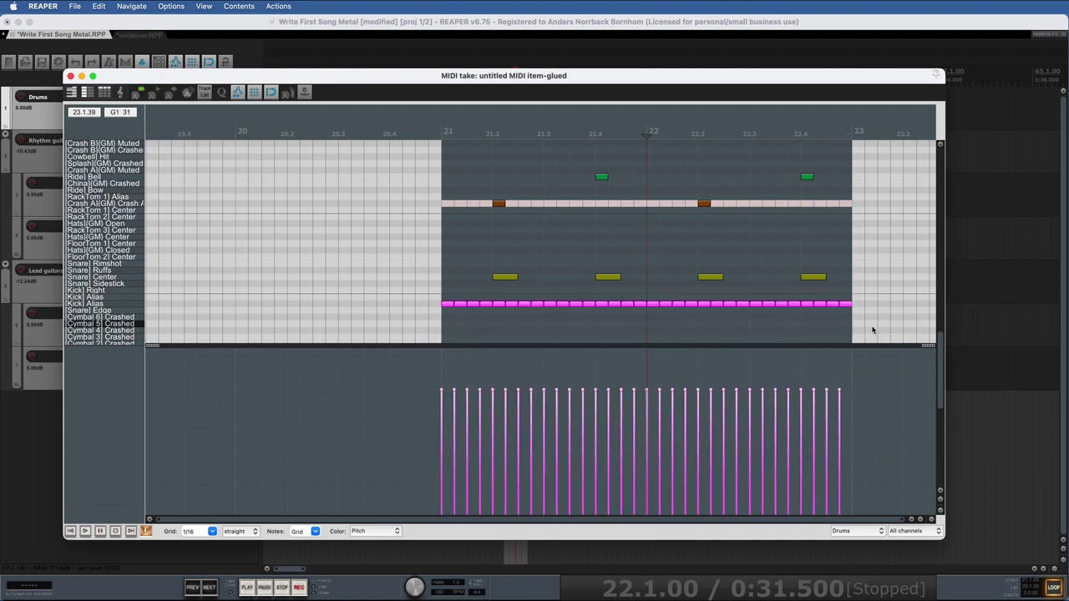
pyautogui.press('h')
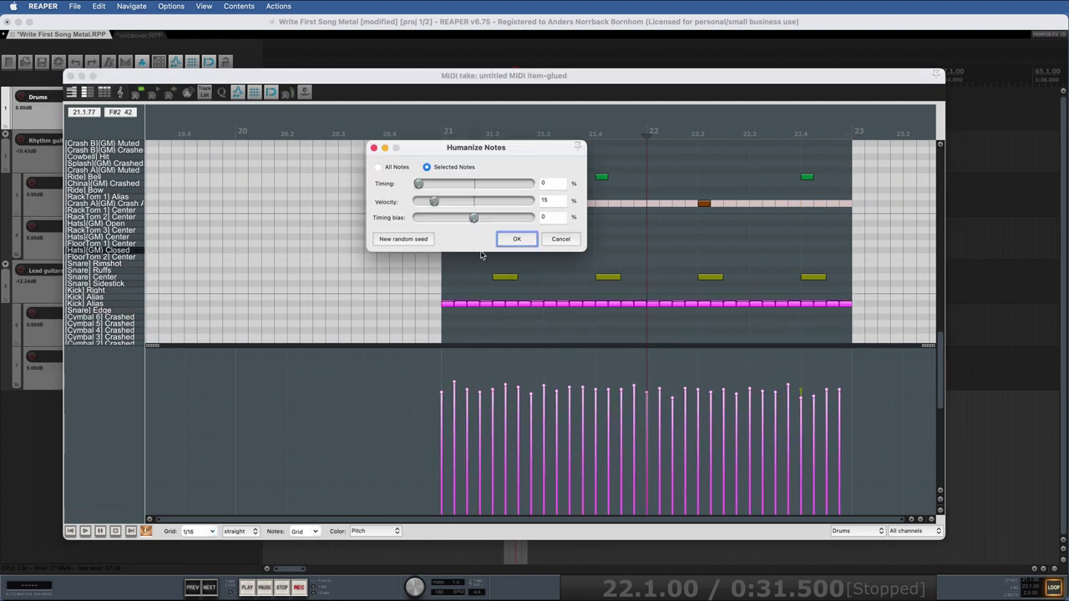
pyautogui.click(513, 239)
# Move the beat 4 Ride Bell notes to Crash B and play the pattern from bar 21
pyautogui.moveTo(601, 176); pyautogui.dragTo(601, 151)
pyautogui.press('space')
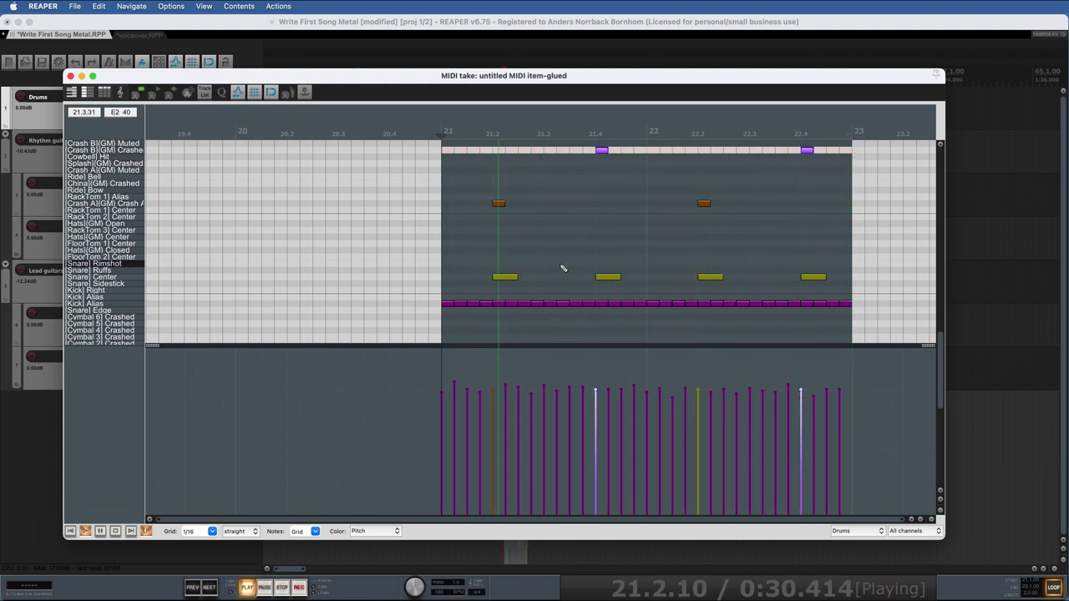
pyautogui.press('space')
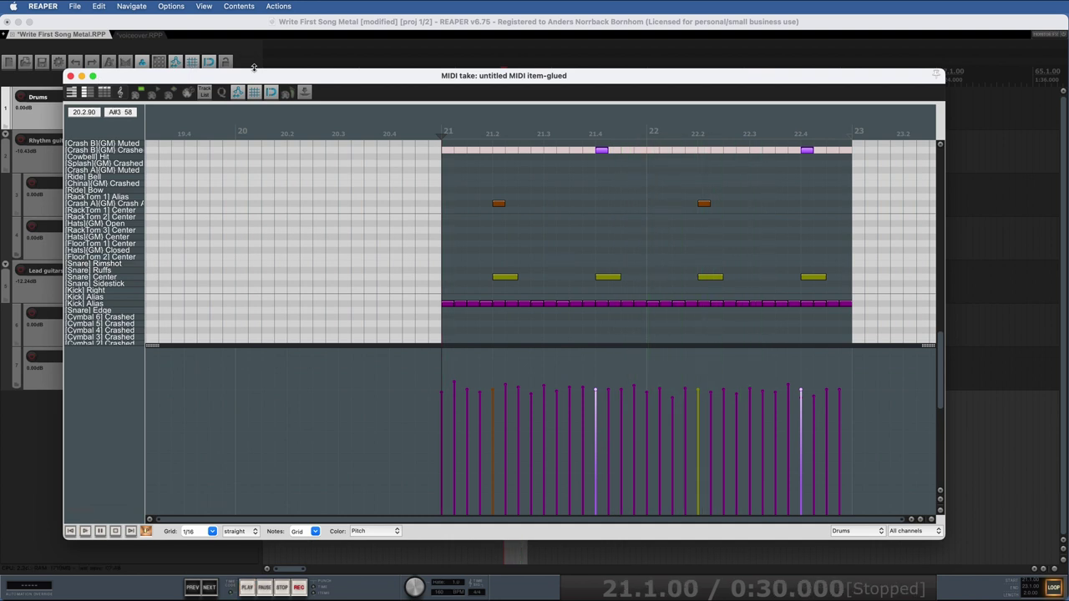
# Close the MIDI editor, extend the last Drums item to bar 37, and play the song with bars 1–37 as time selection
pyautogui.click(71, 76)
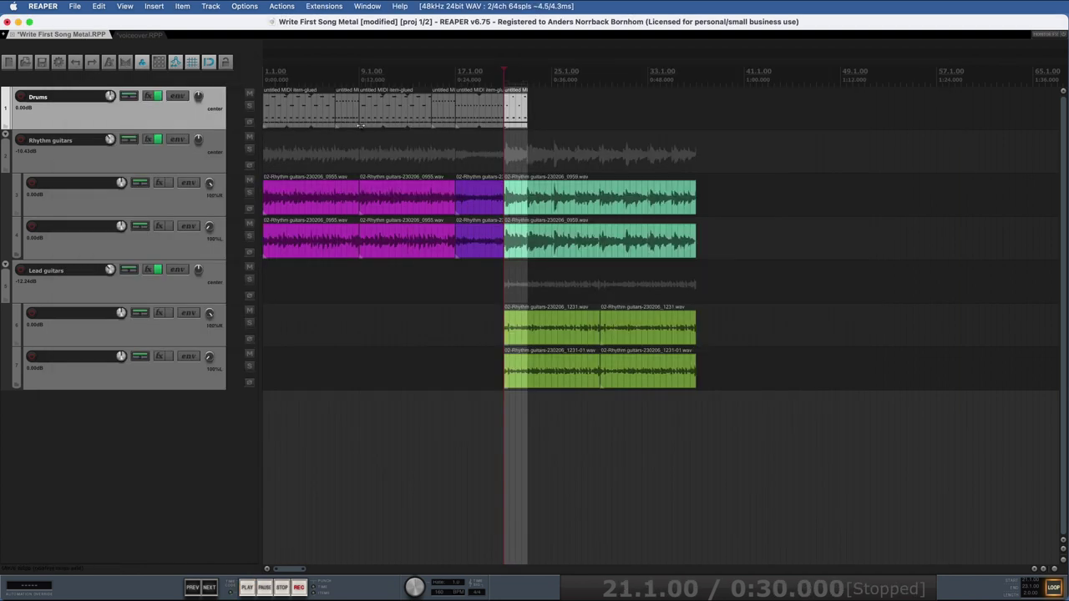
pyautogui.moveTo(522, 115); pyautogui.dragTo(693, 117)
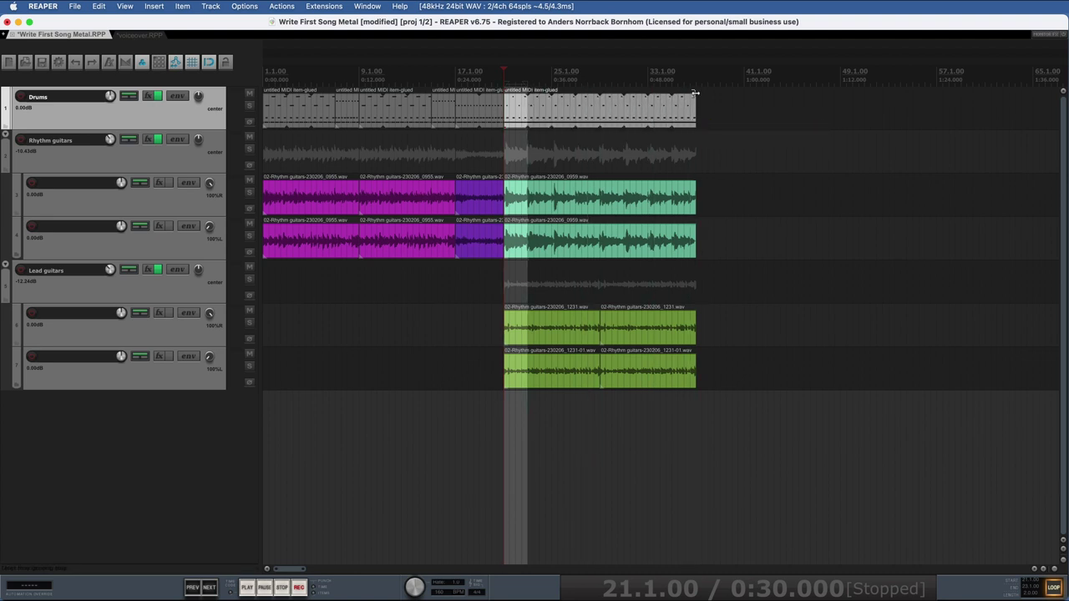
pyautogui.moveTo(694, 78); pyautogui.dragTo(263, 70)
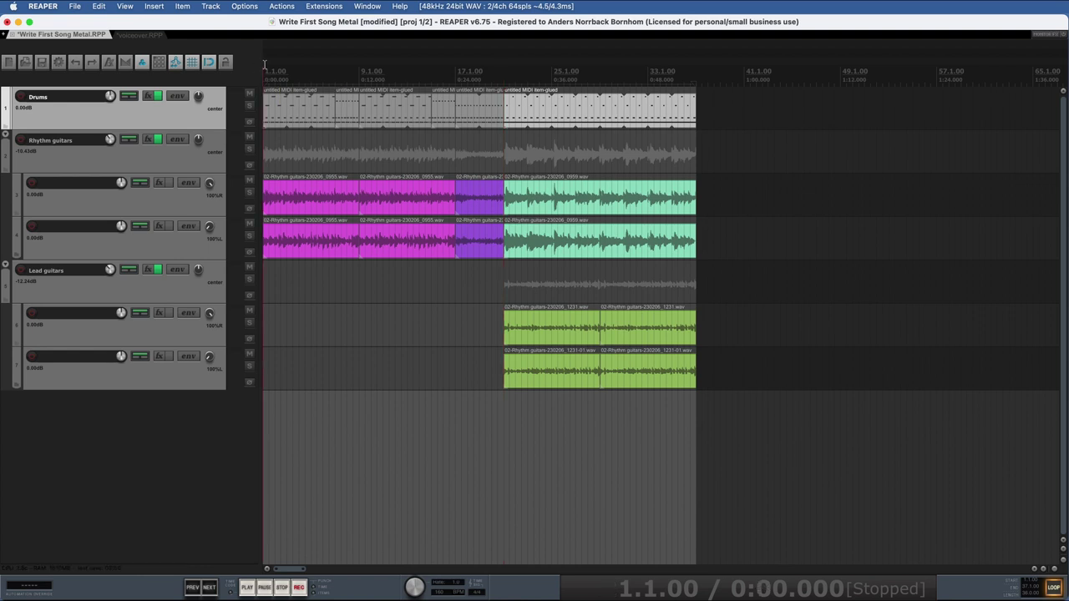
pyautogui.press('space')
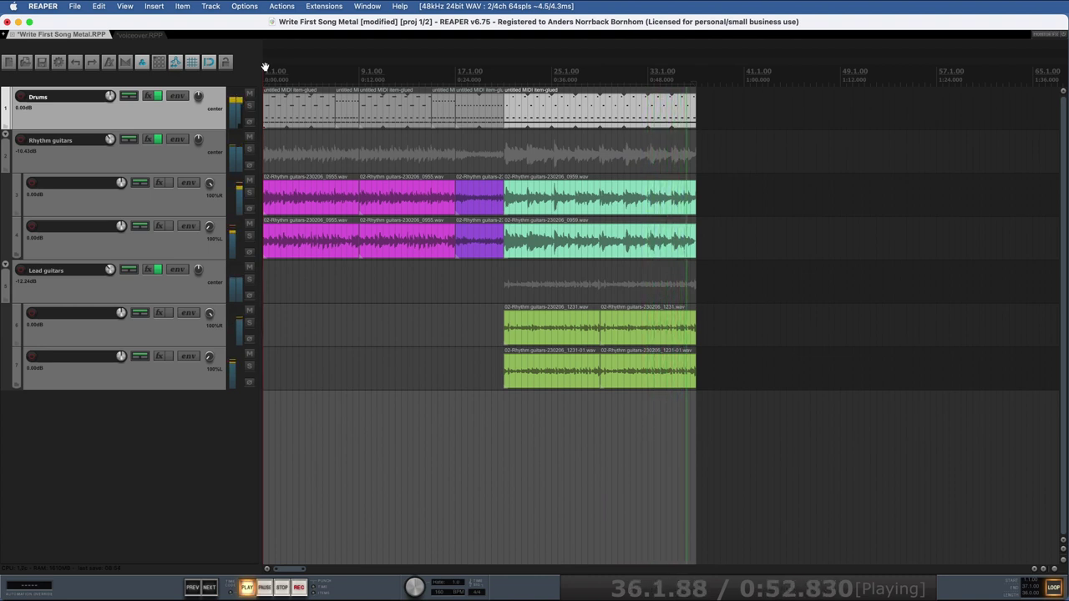
pyautogui.press('space')
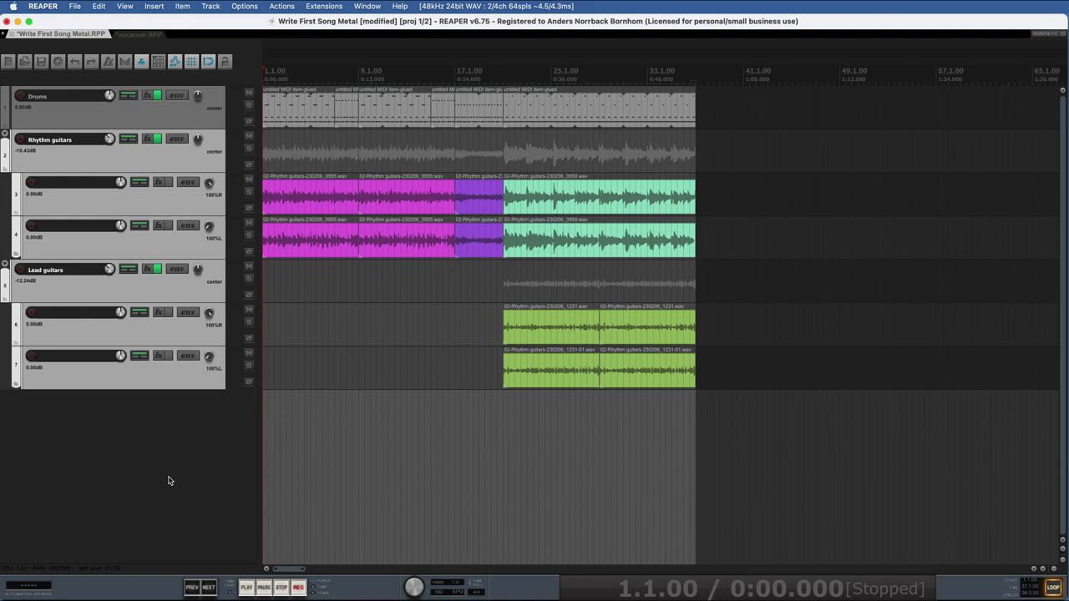
# Insert the tractor-grind track template and place its Bass folder below the Lead guitars tracks
pyautogui.rightClick(144, 423)
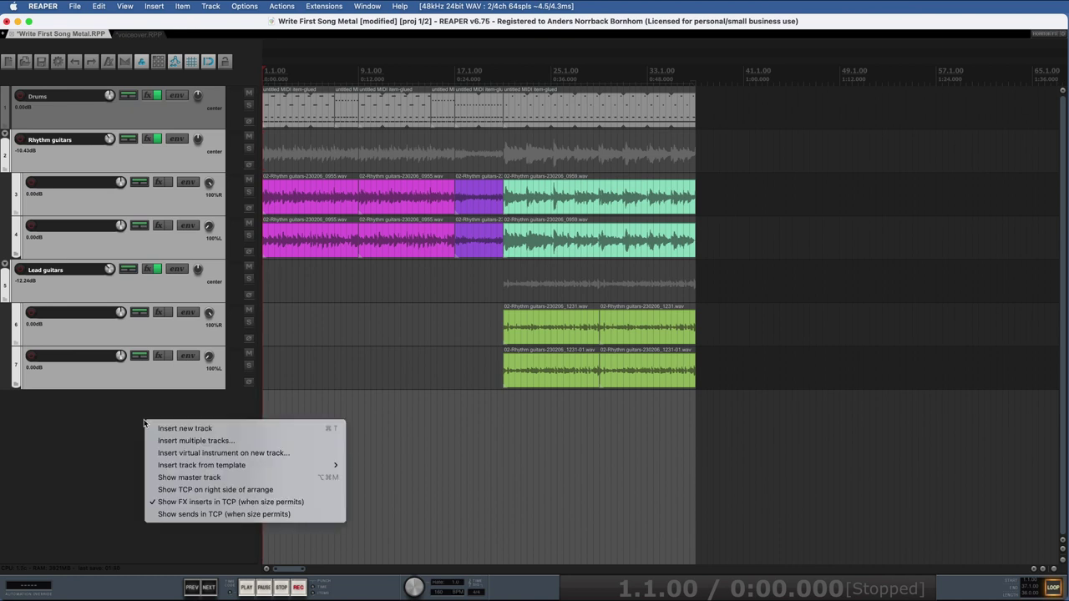
pyautogui.moveTo(271, 467)
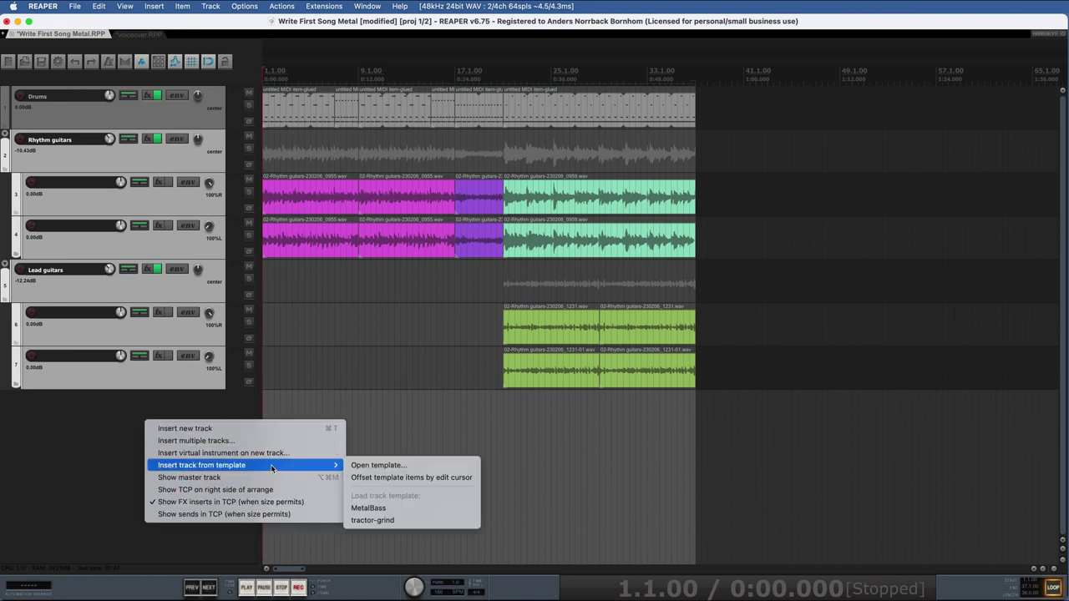
pyautogui.click(432, 521)
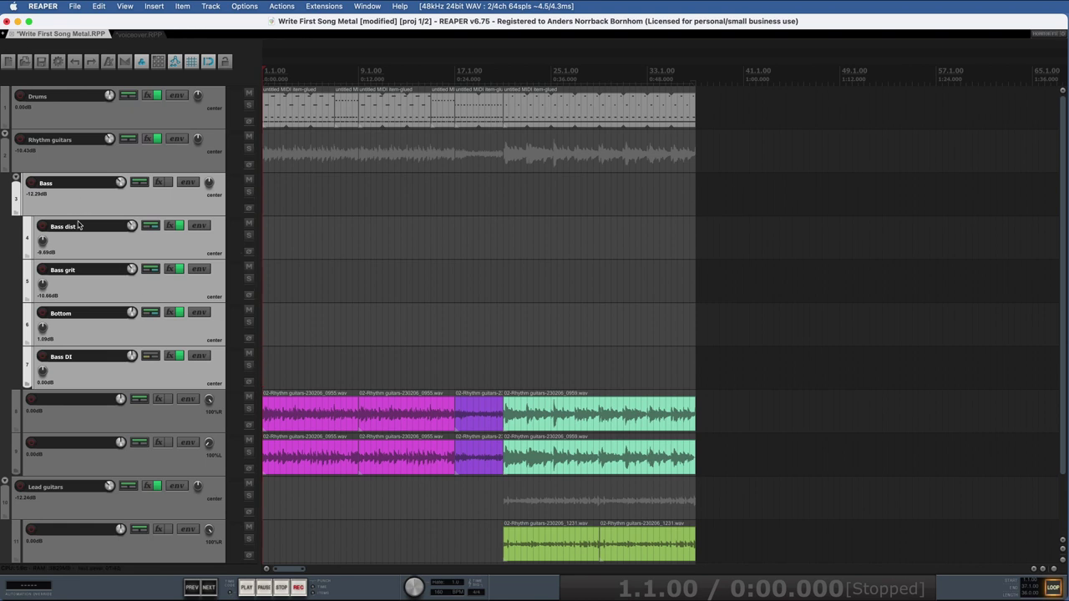
pyautogui.scroll(-3, 71, 501)
pyautogui.moveTo(54, 562); pyautogui.dragTo(47, 188)
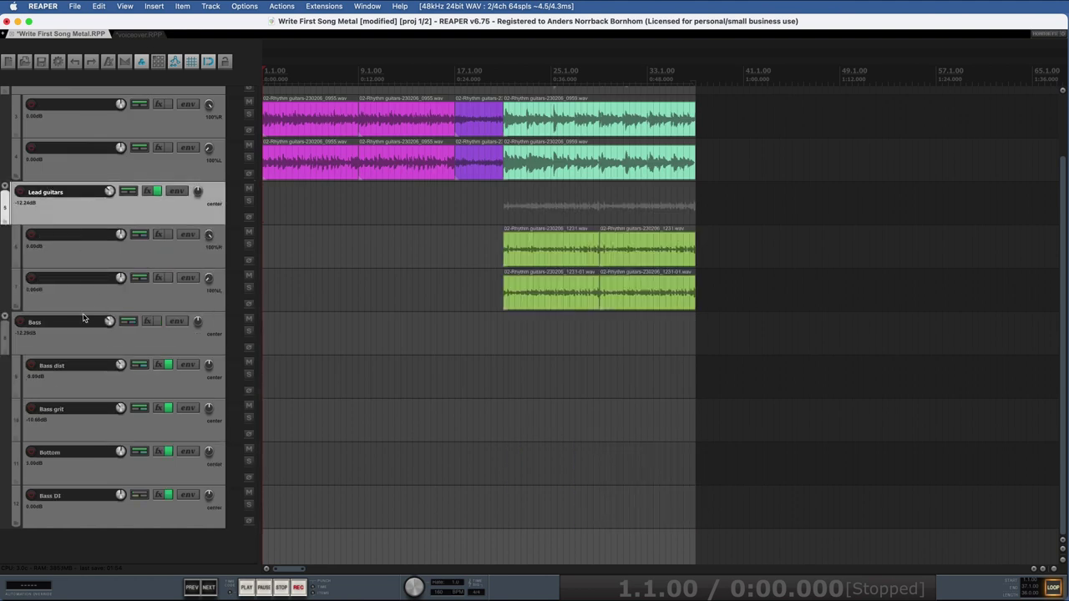
# Insert a new MIDI item spanning bars 1 to 9 on the Bass DI track
pyautogui.click(91, 349)
pyautogui.click(158, 520)
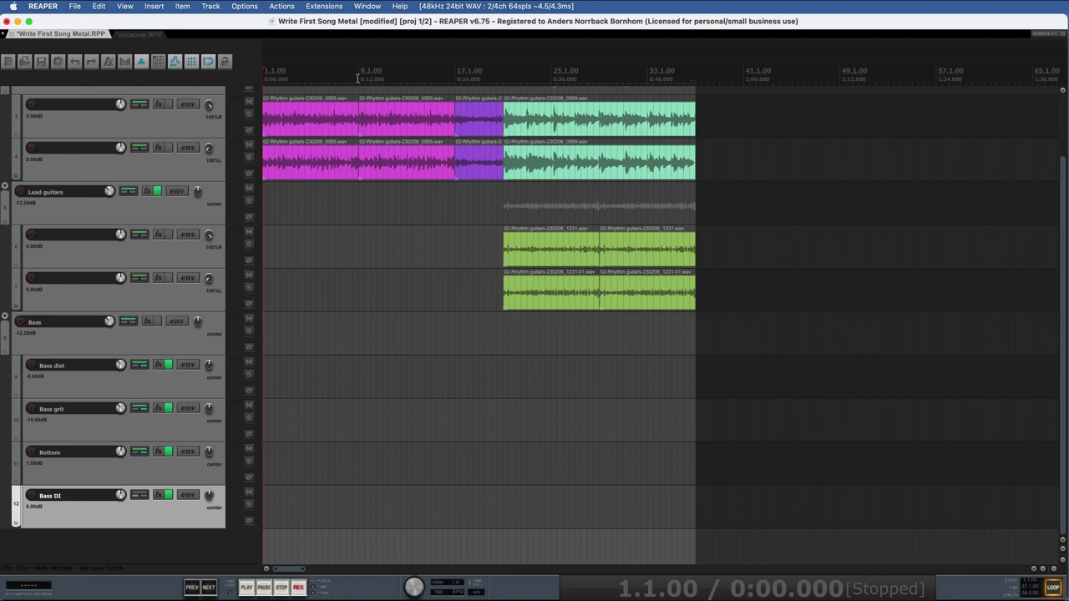
pyautogui.moveTo(357, 77); pyautogui.dragTo(263, 79)
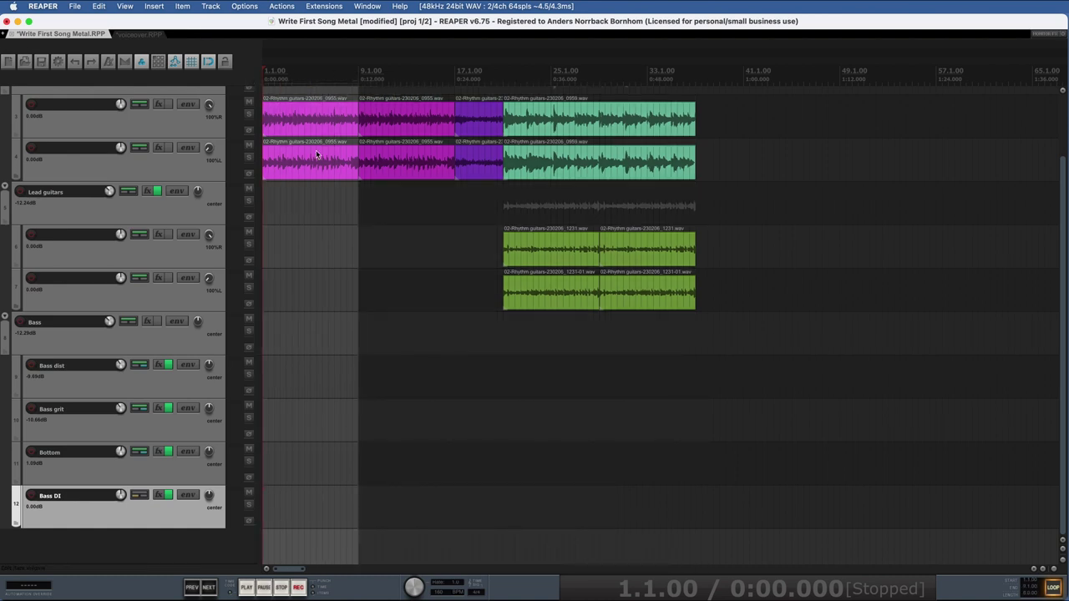
pyautogui.click(154, 5)
pyautogui.click(154, 35)
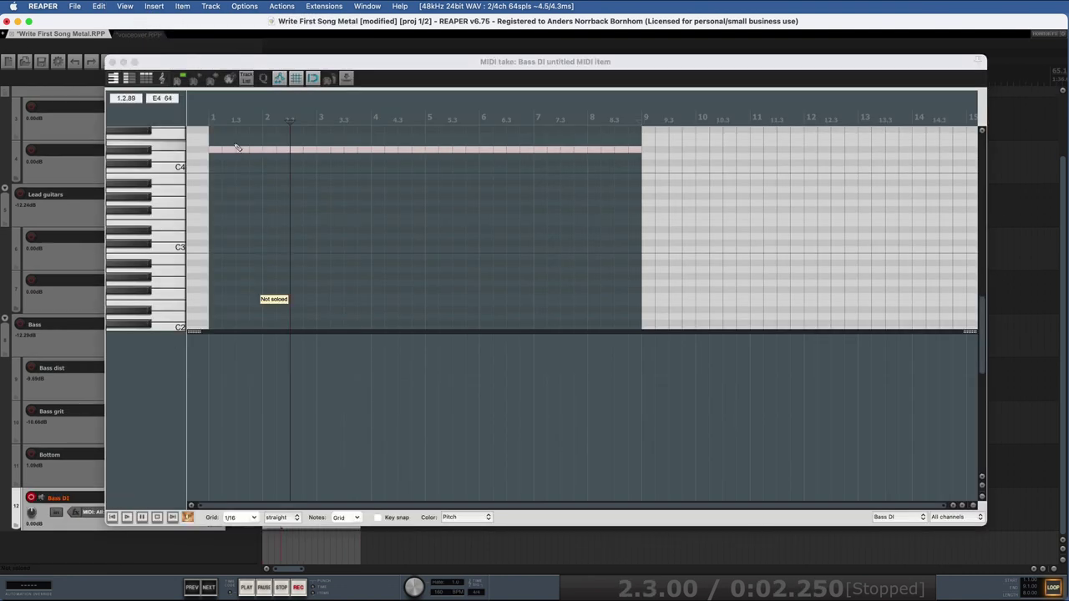
# Set the Bass DI item's MIDI grid to 1/8 and return the edit cursor to bar 1
pyautogui.click(253, 517)
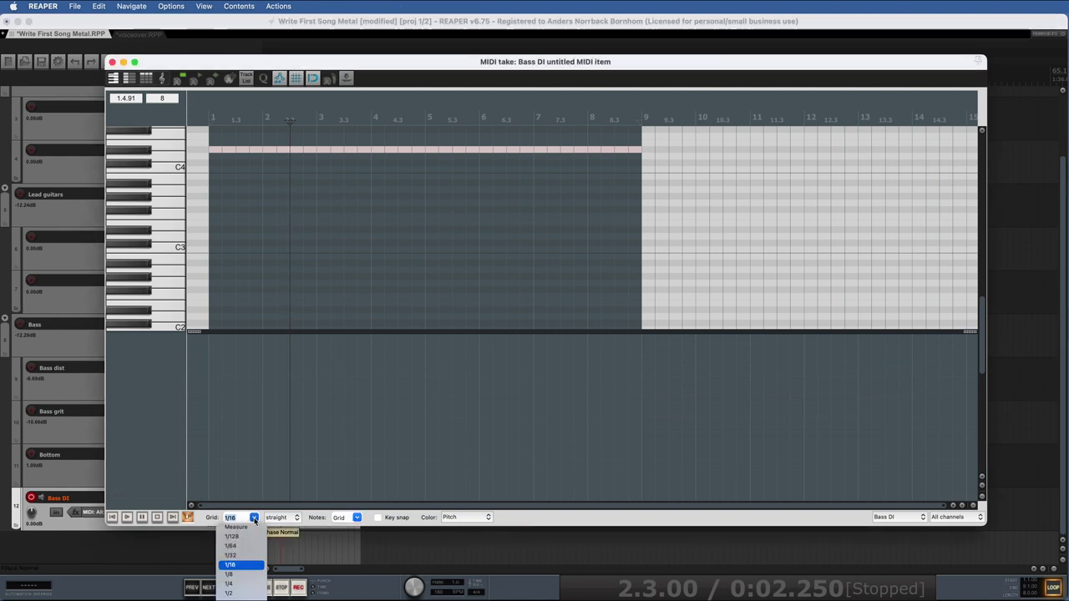
pyautogui.click(238, 574)
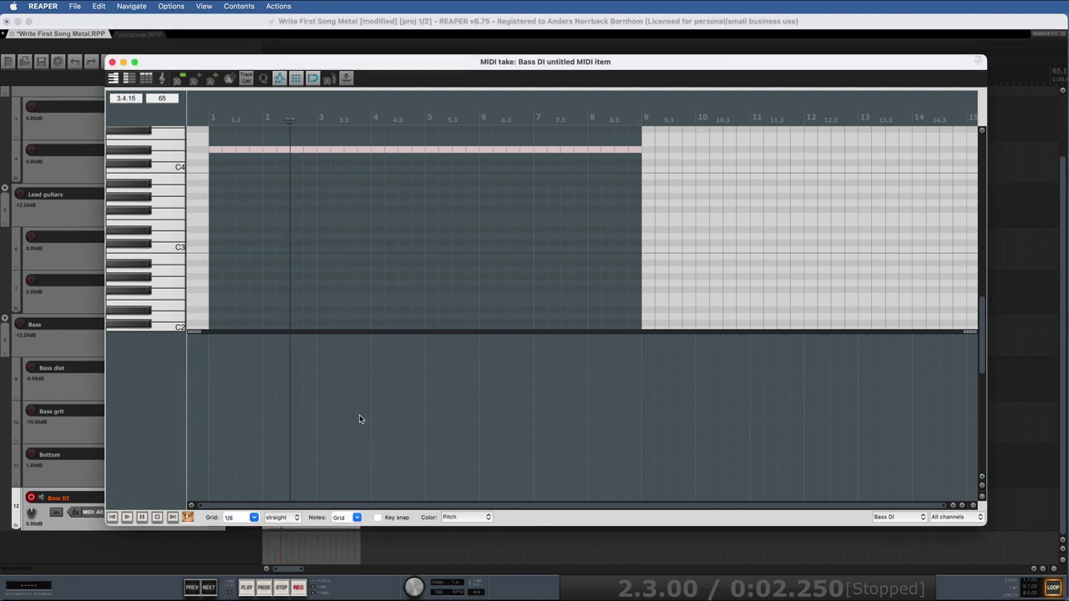
pyautogui.press('Home')
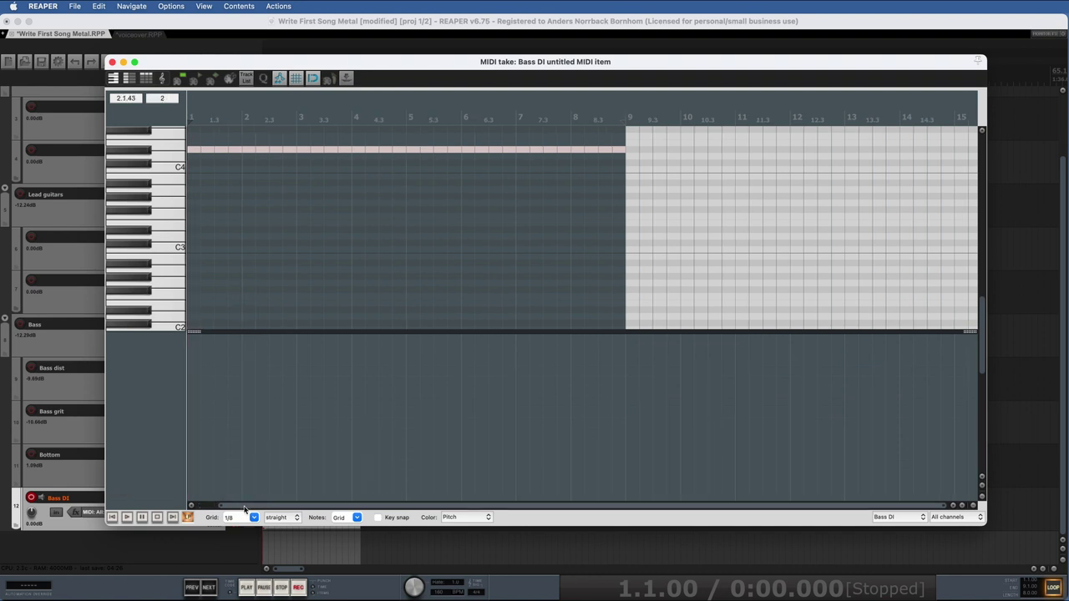
pyautogui.moveTo(245, 506); pyautogui.dragTo(205, 506)
pyautogui.scroll(4, 266, 187)
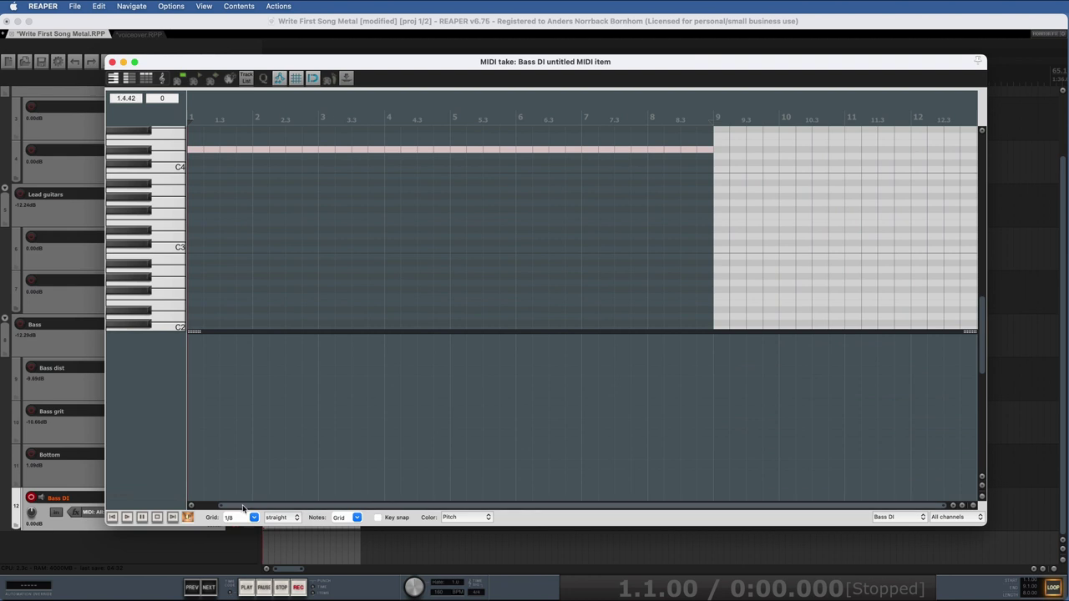
pyautogui.moveTo(243, 506); pyautogui.dragTo(206, 506)
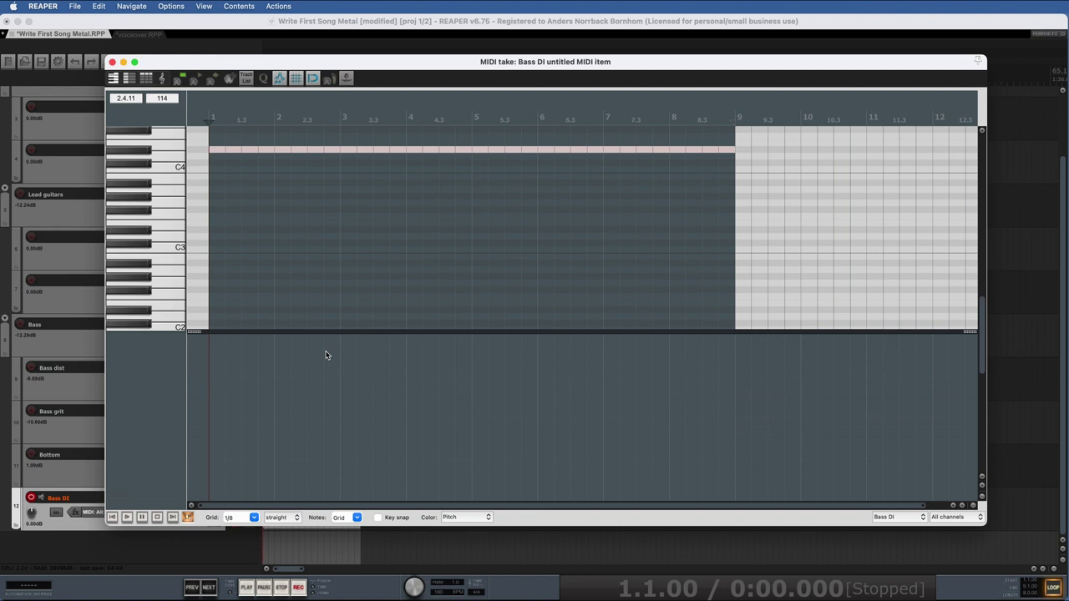
# Enter bar 1 of the bass riff as eighth notes: C2, C2, C3, C2, C2, C3, C2, C2
pyautogui.click(212, 311)
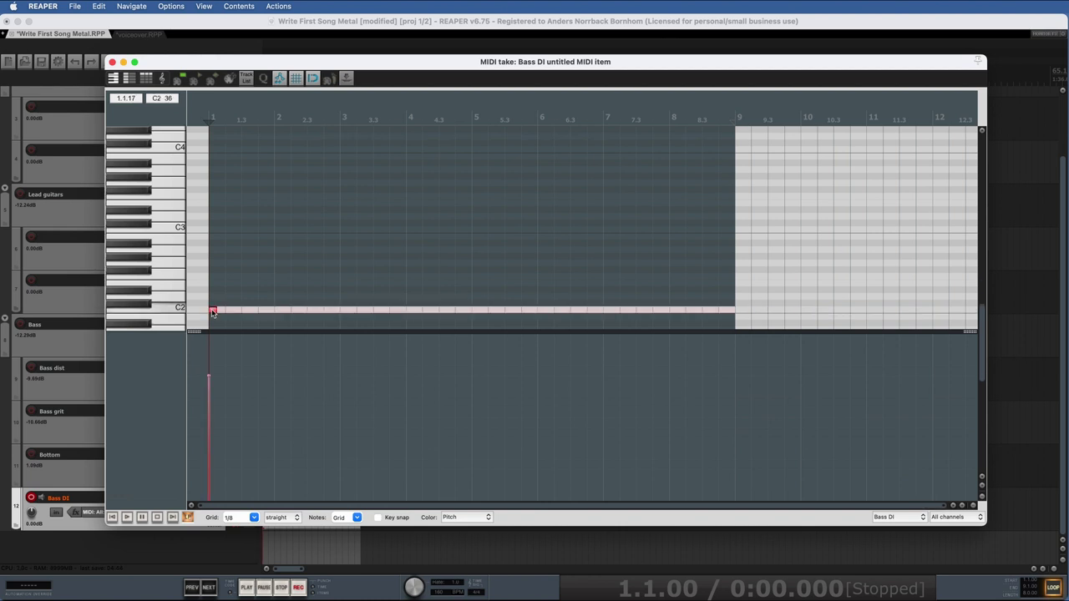
pyautogui.scroll(3, 225, 330)
pyautogui.hscroll(-2, 240, 347)
pyautogui.click(235, 310)
pyautogui.click(259, 229)
pyautogui.click(281, 311)
pyautogui.click(301, 311)
pyautogui.click(323, 229)
pyautogui.click(344, 310)
pyautogui.click(365, 309)
# Enter bar 2 of the bass riff as eighth notes: C3, C2, C2, A#2, C2, C2, C#3, C3
pyautogui.click(386, 230)
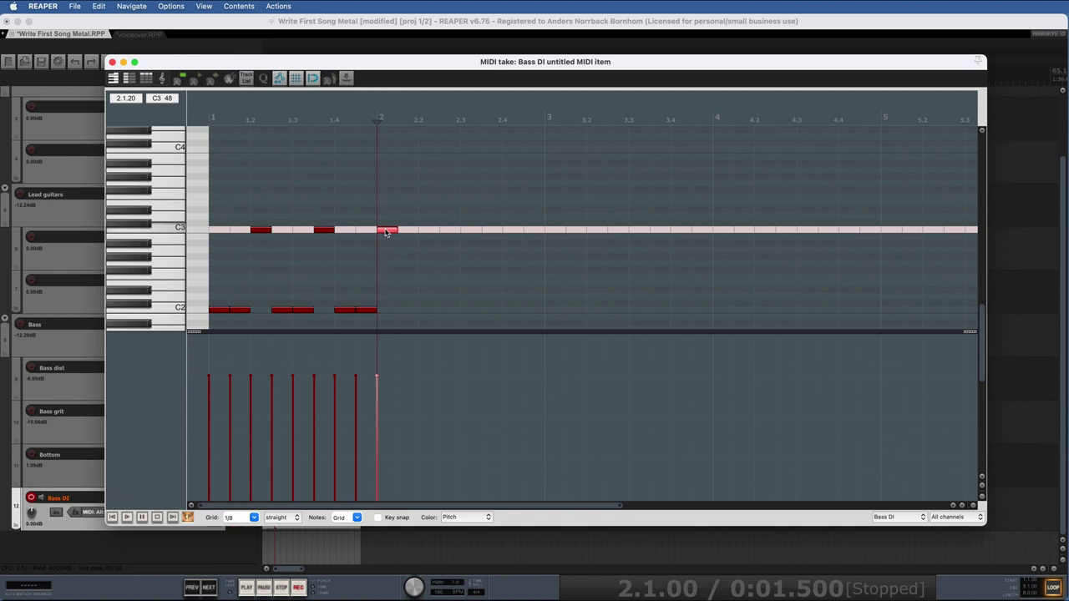
pyautogui.click(409, 311)
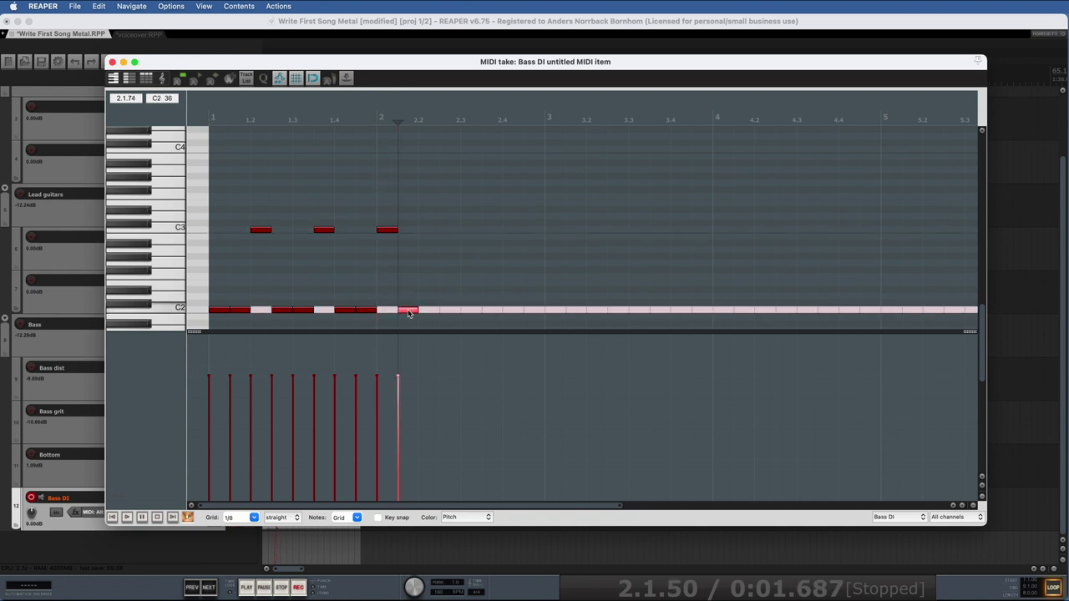
pyautogui.click(433, 311)
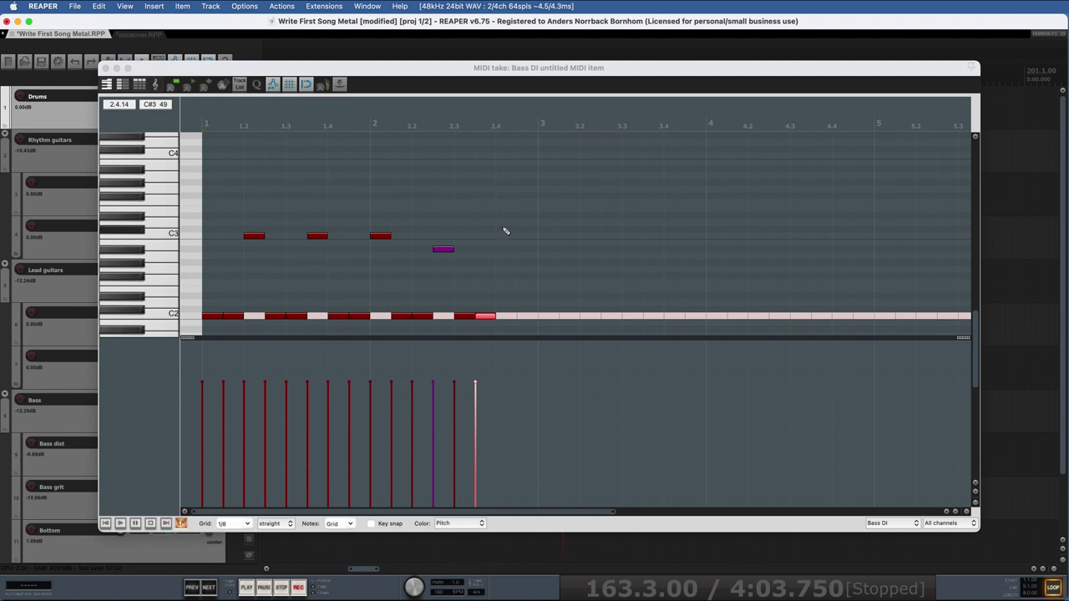
pyautogui.click(505, 230)
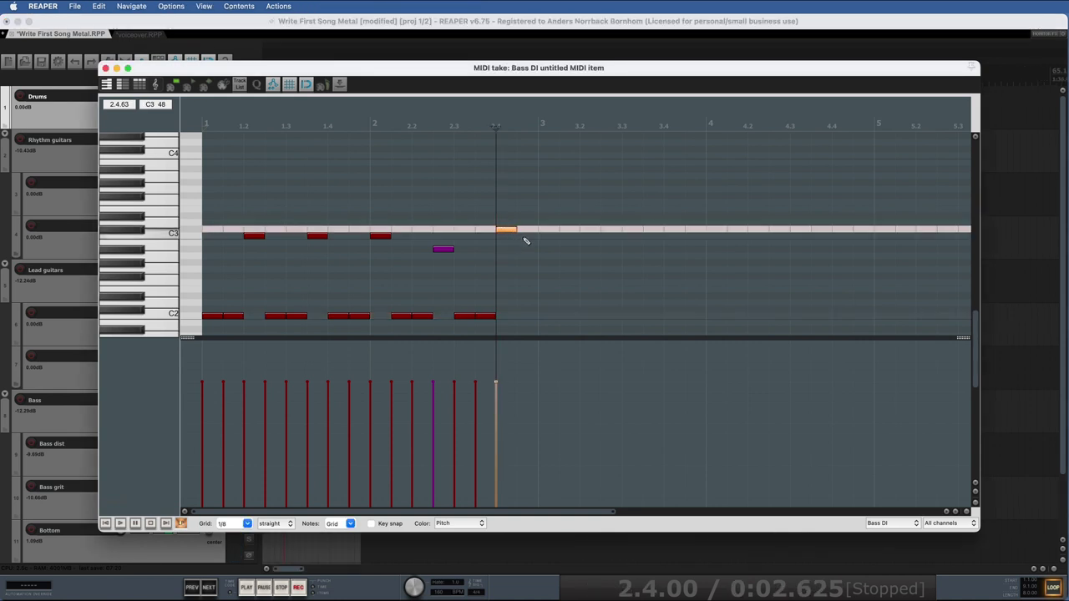
pyautogui.click(523, 238)
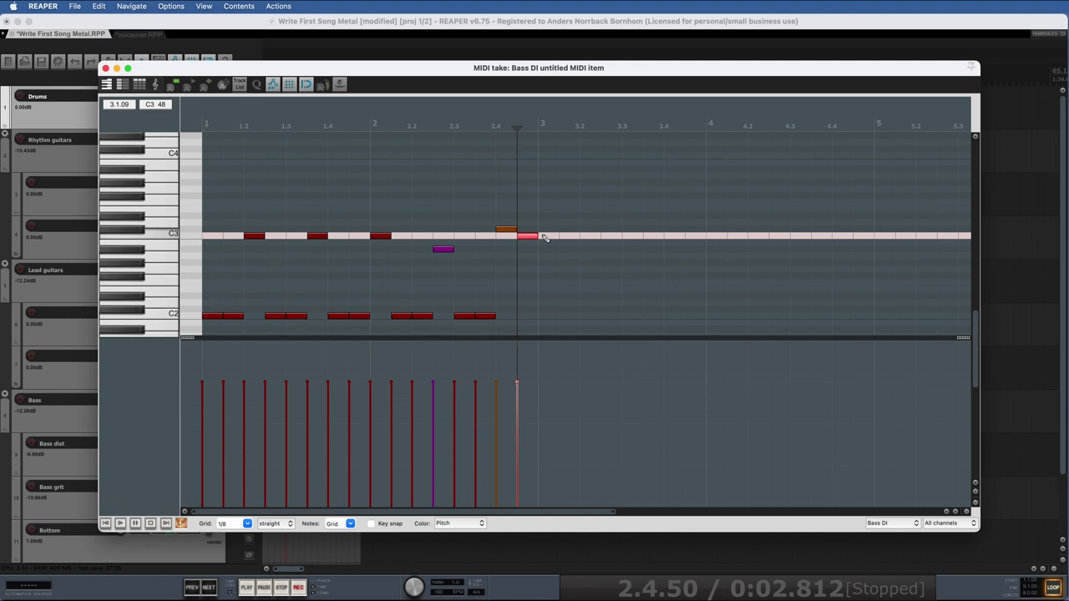
# Copy the two-bar bass riff to bars 3 and 5, and raise the C#3 note in bar 4 to D#3
pyautogui.press('super+a')
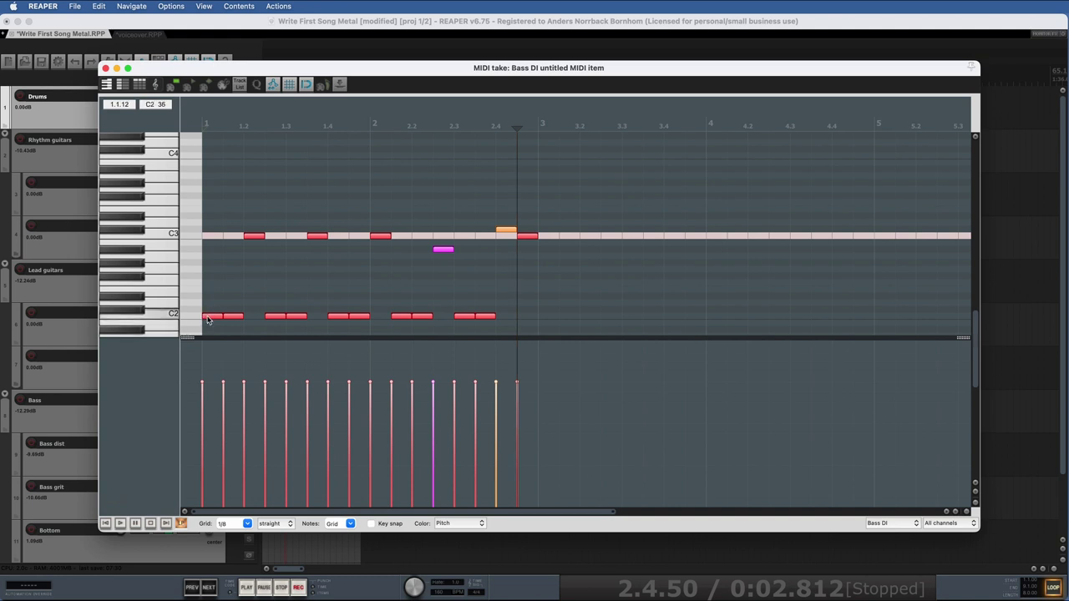
pyautogui.moveTo(209, 320); pyautogui.dragTo(548, 317)
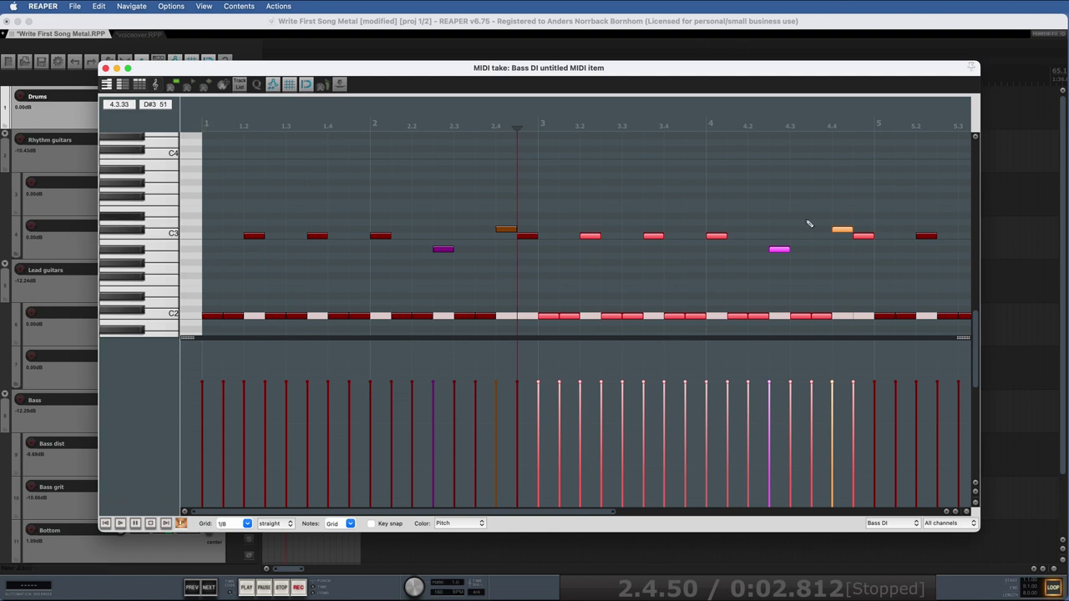
pyautogui.click(841, 230)
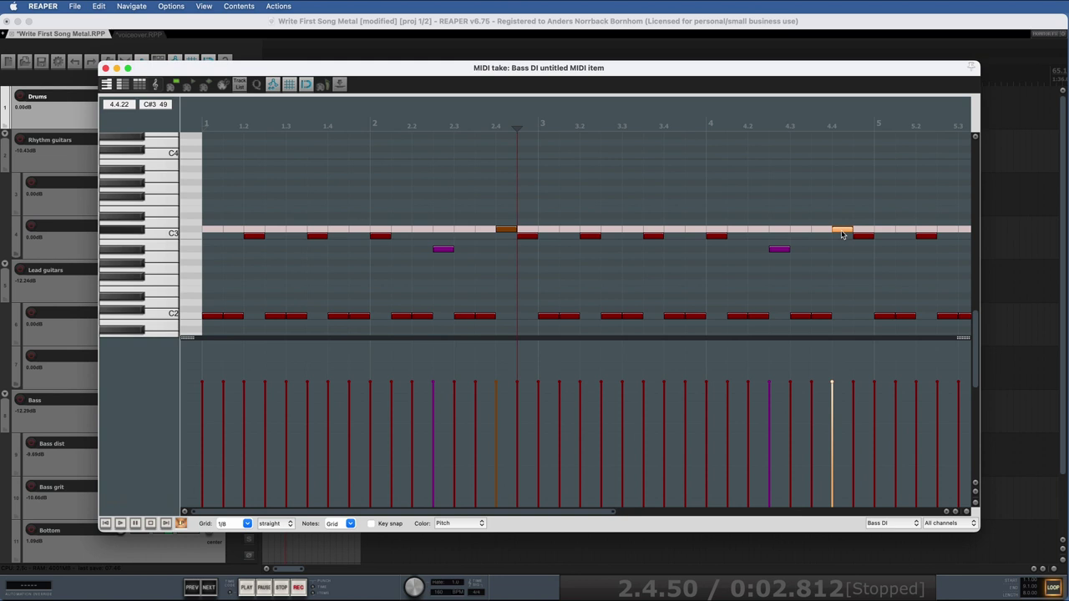
pyautogui.moveTo(842, 231); pyautogui.dragTo(840, 222)
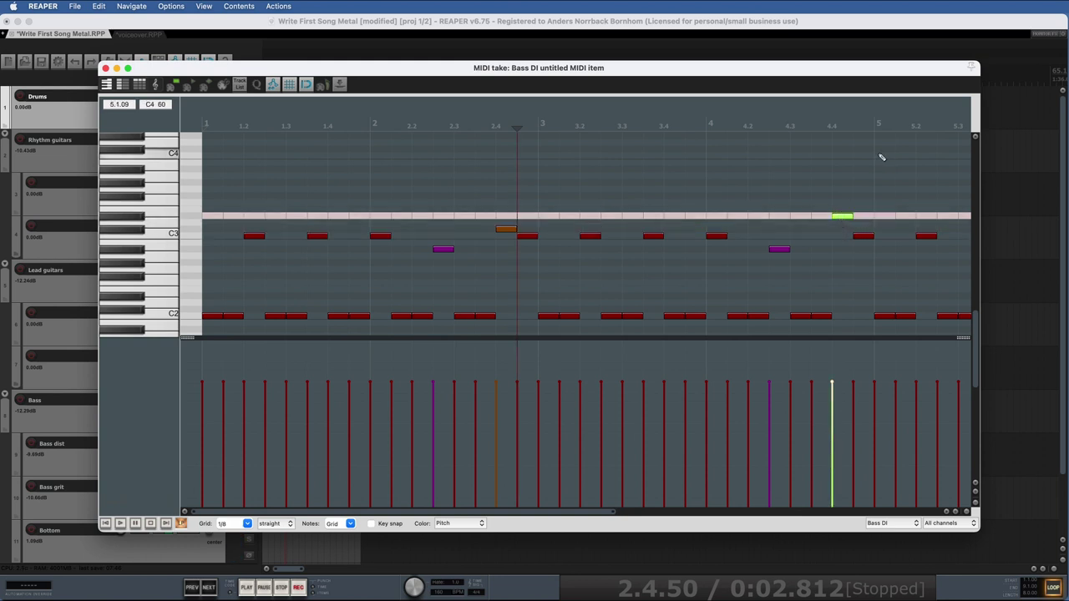
# Solo the Bass track and play the bass riff from bar 1
pyautogui.scroll(-2, 677, 309)
pyautogui.moveTo(299, 67); pyautogui.dragTo(480, 52)
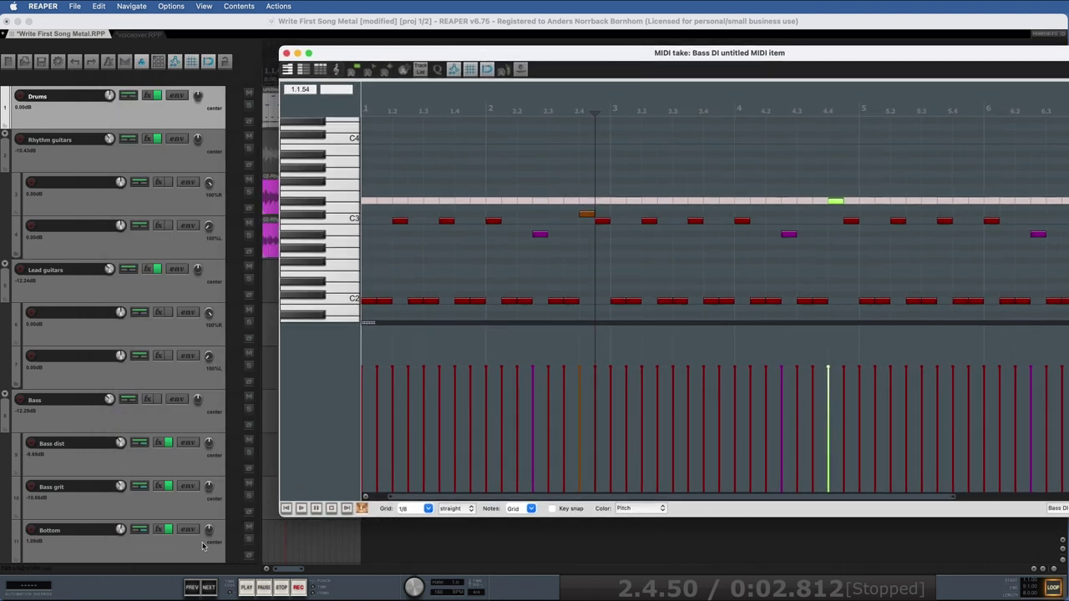
pyautogui.click(249, 409)
pyautogui.moveTo(499, 54); pyautogui.dragTo(375, 55)
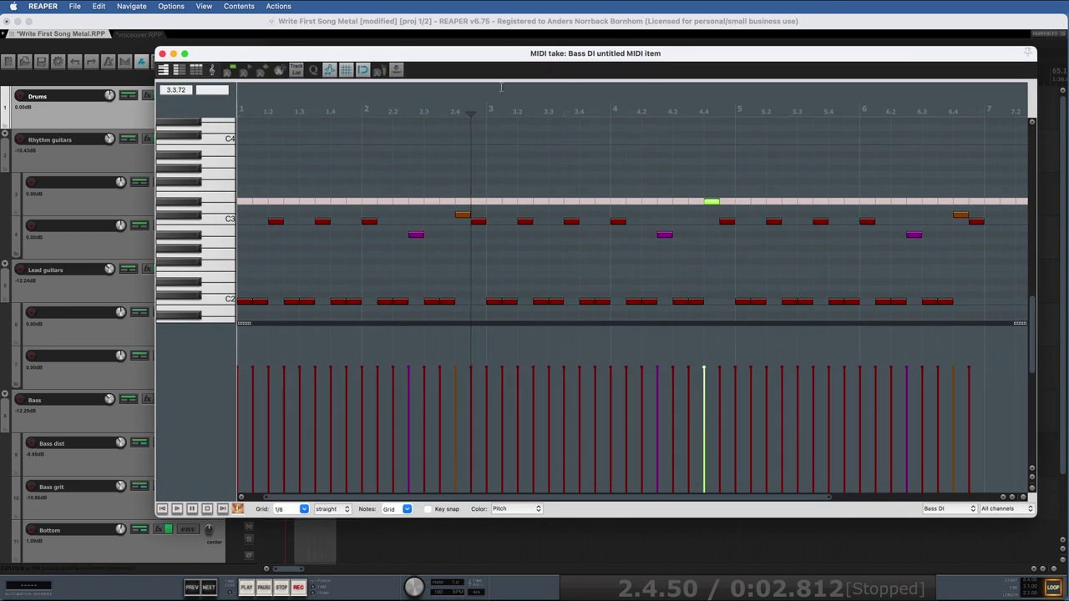
pyautogui.click(236, 149)
pyautogui.press('space')
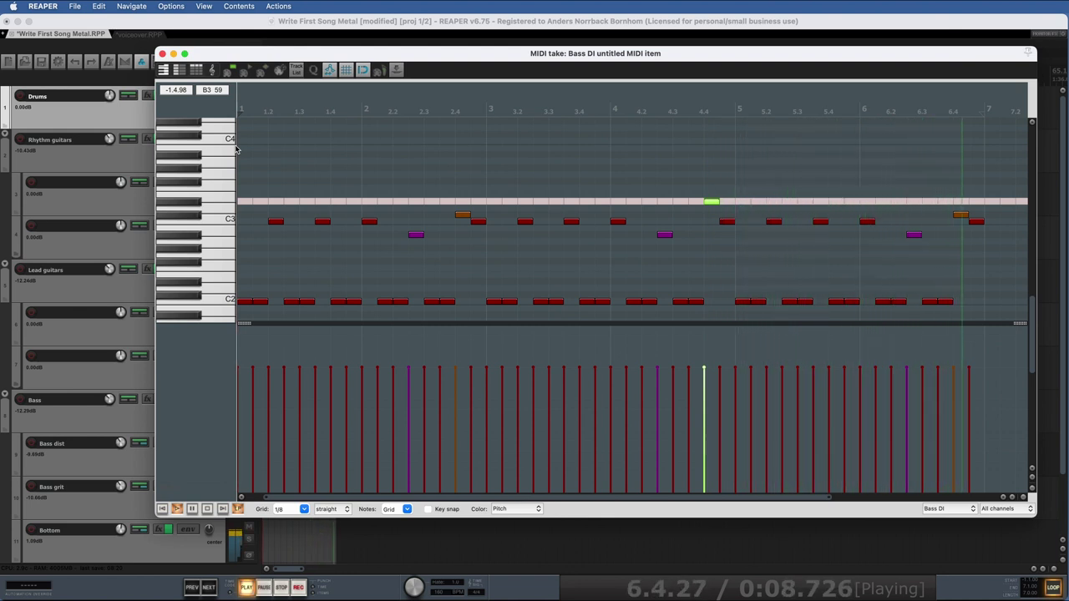
pyautogui.press('space')
# Enter bar 7 of the bass riff as eighth notes: C2, C2, C3, C2, C2, A#2, C2, C2
pyautogui.moveTo(458, 498); pyautogui.dragTo(652, 498)
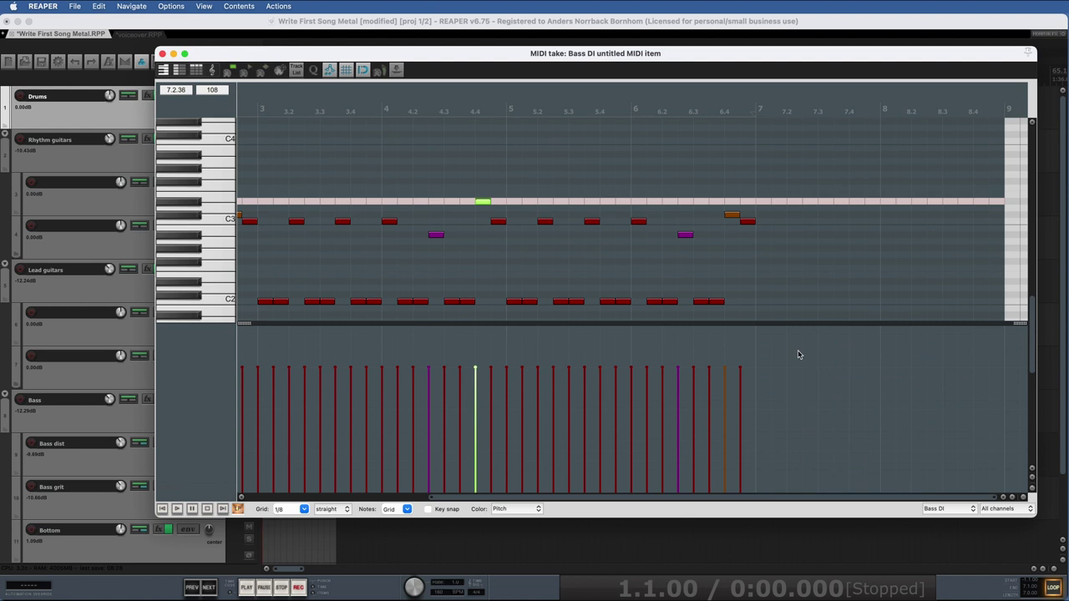
pyautogui.scroll(-2, 741, 289)
pyautogui.moveTo(739, 269); pyautogui.dragTo(609, 227)
pyautogui.moveTo(1032, 381); pyautogui.dragTo(1032, 363)
pyautogui.click(793, 196)
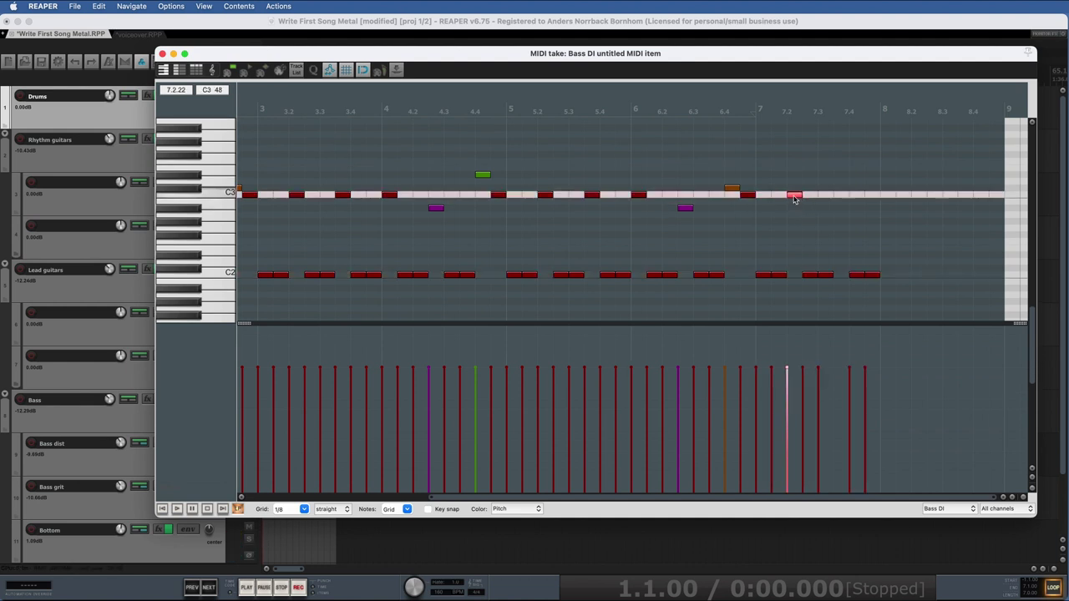
pyautogui.click(839, 208)
# Enter bar 8 of the bass riff as eighth notes: G#2, C2, C2, G2, C2, C2, G#2, A#2
pyautogui.click(882, 220)
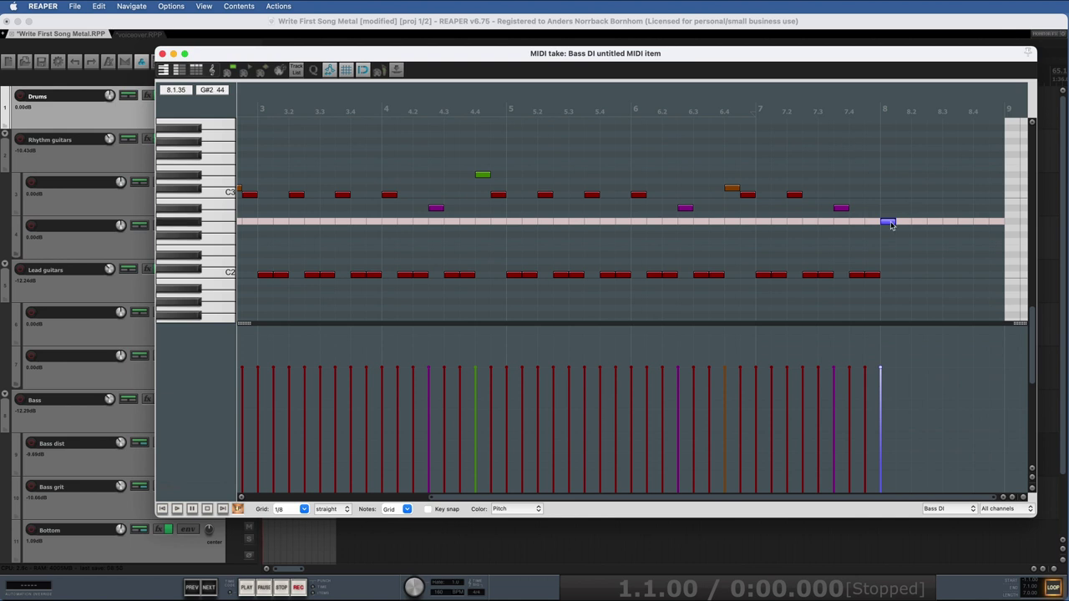
pyautogui.moveTo(839, 256); pyautogui.dragTo(913, 301)
pyautogui.moveTo(862, 276); pyautogui.dragTo(910, 277)
pyautogui.moveTo(882, 212); pyautogui.dragTo(894, 226)
pyautogui.click(935, 229)
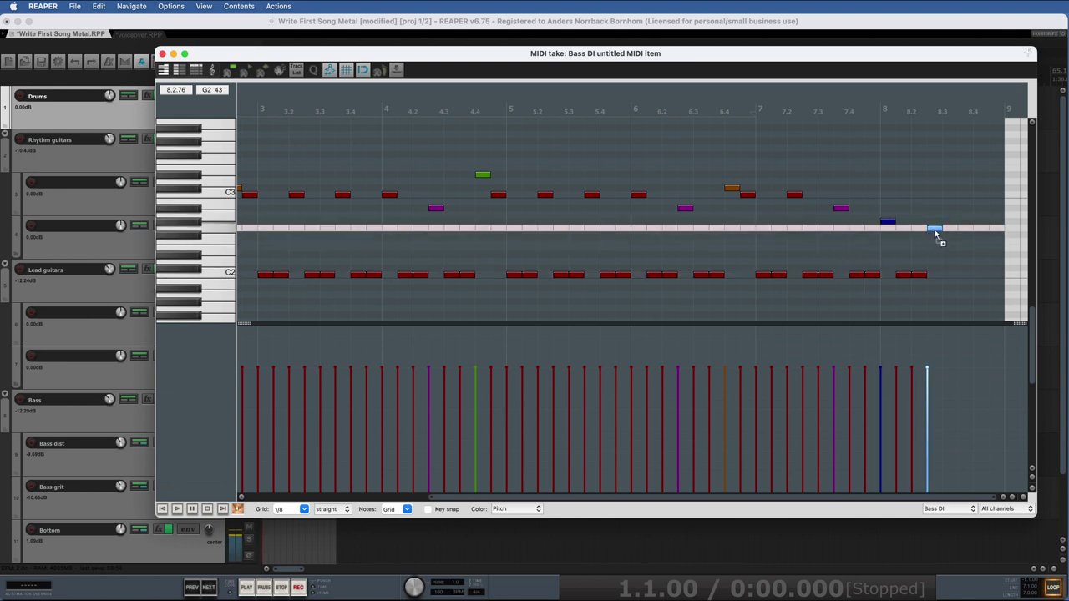
pyautogui.click(887, 223)
pyautogui.moveTo(894, 262); pyautogui.dragTo(951, 275)
pyautogui.click(890, 222)
pyautogui.moveTo(983, 215); pyautogui.dragTo(984, 224)
pyautogui.click(997, 210)
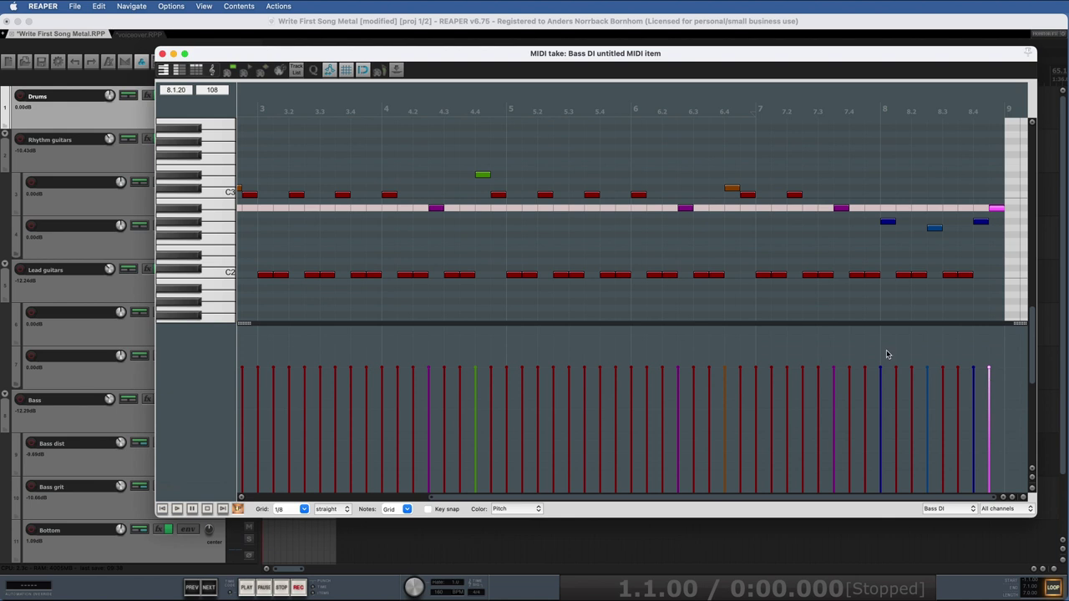
# Play back the full eight-bar bass line from bar 1 in the MIDI editor
pyautogui.scroll(-4, 887, 352)
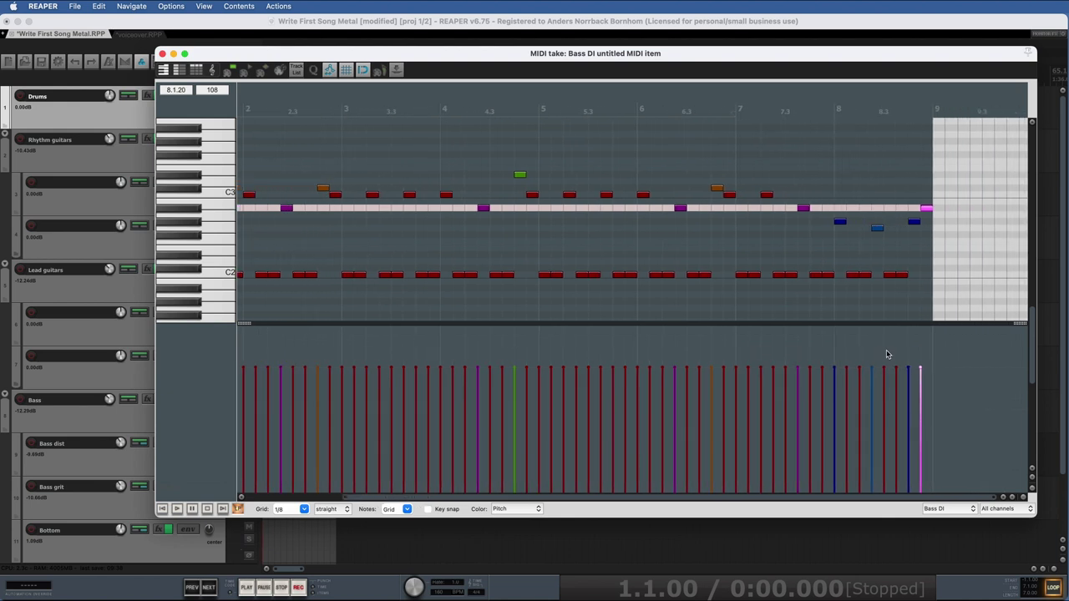
pyautogui.scroll(-2, 886, 349)
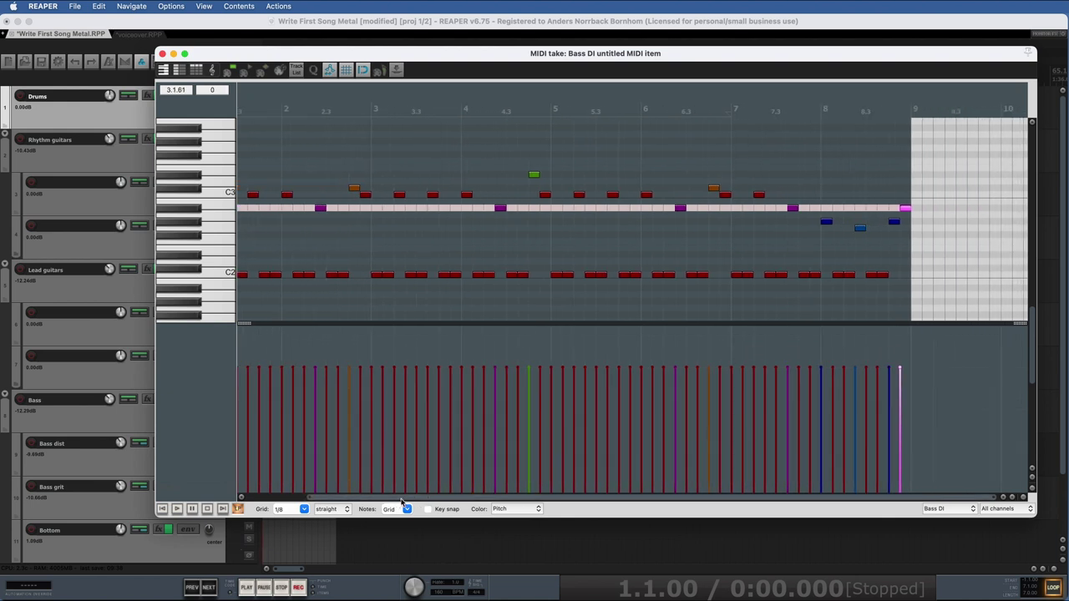
pyautogui.moveTo(400, 499); pyautogui.dragTo(340, 497)
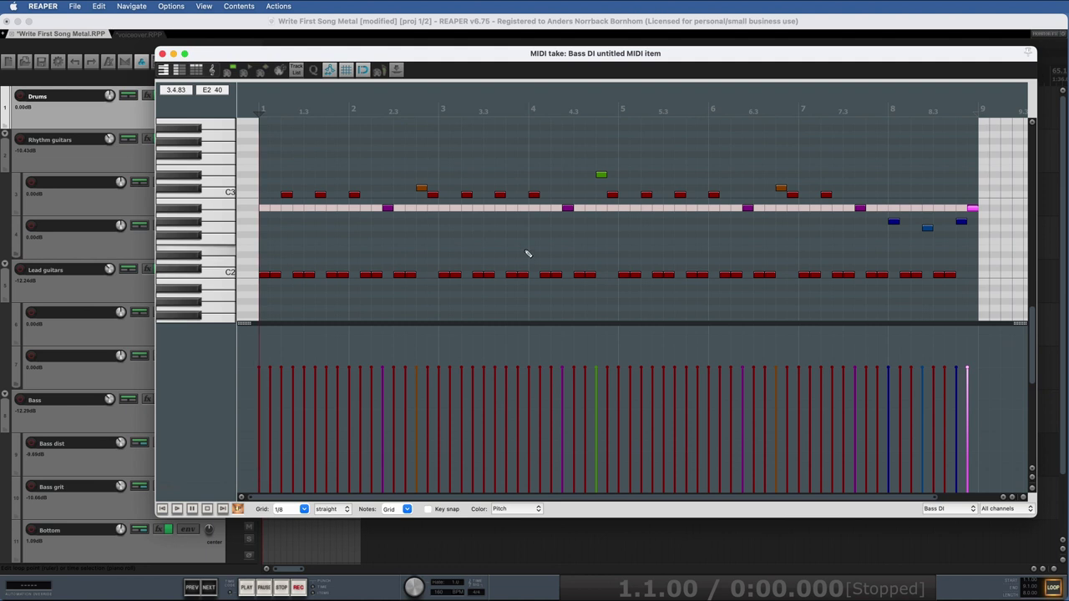
pyautogui.press('space')
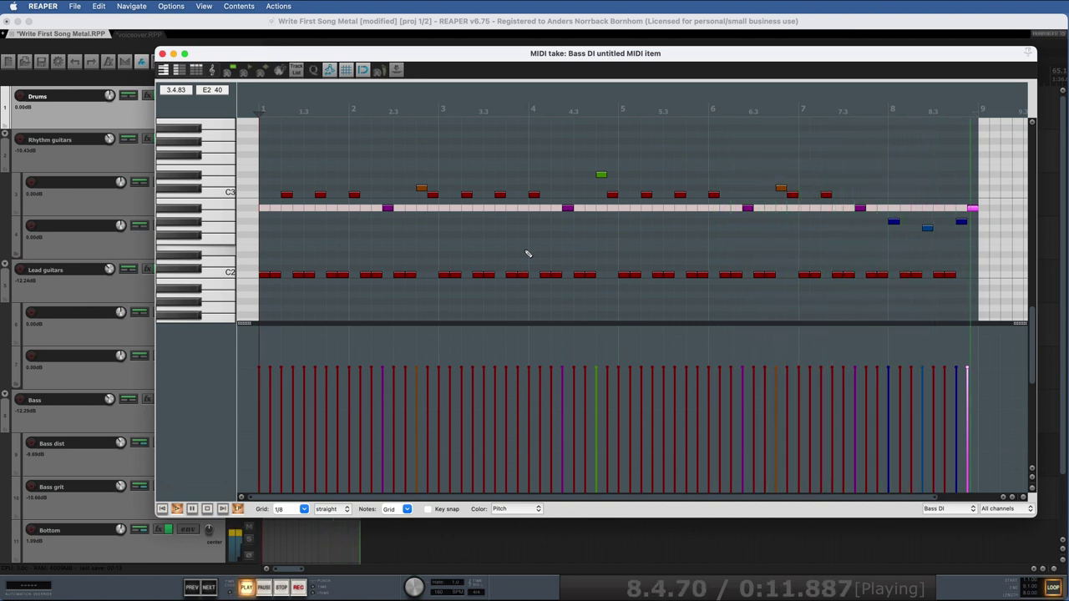
# Close the MIDI editor and play the bass line together with the drums and rhythm guitars
pyautogui.click(164, 54)
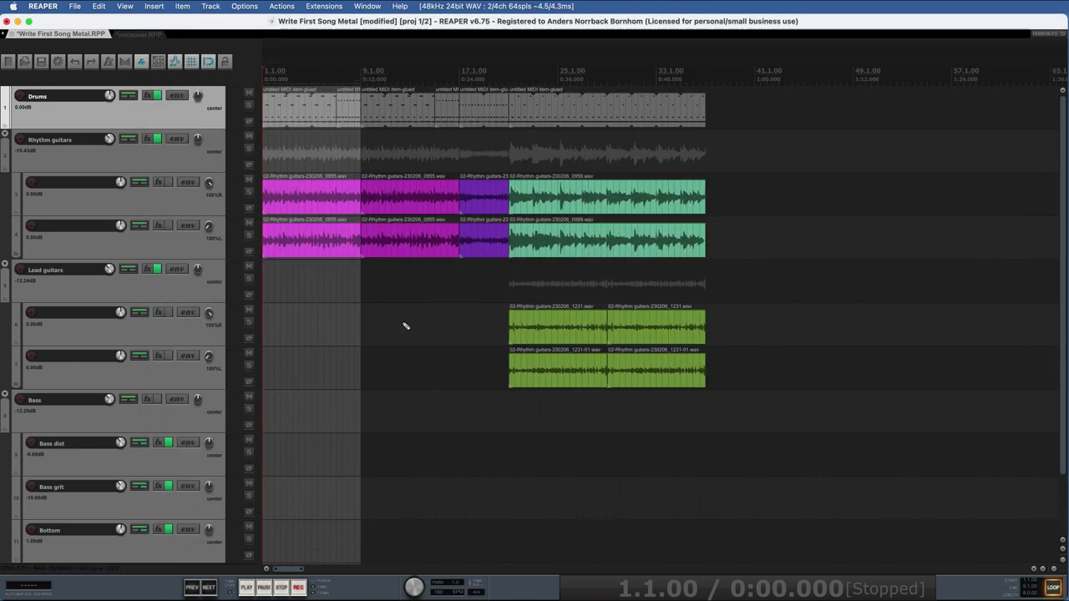
pyautogui.scroll(-2, 406, 326)
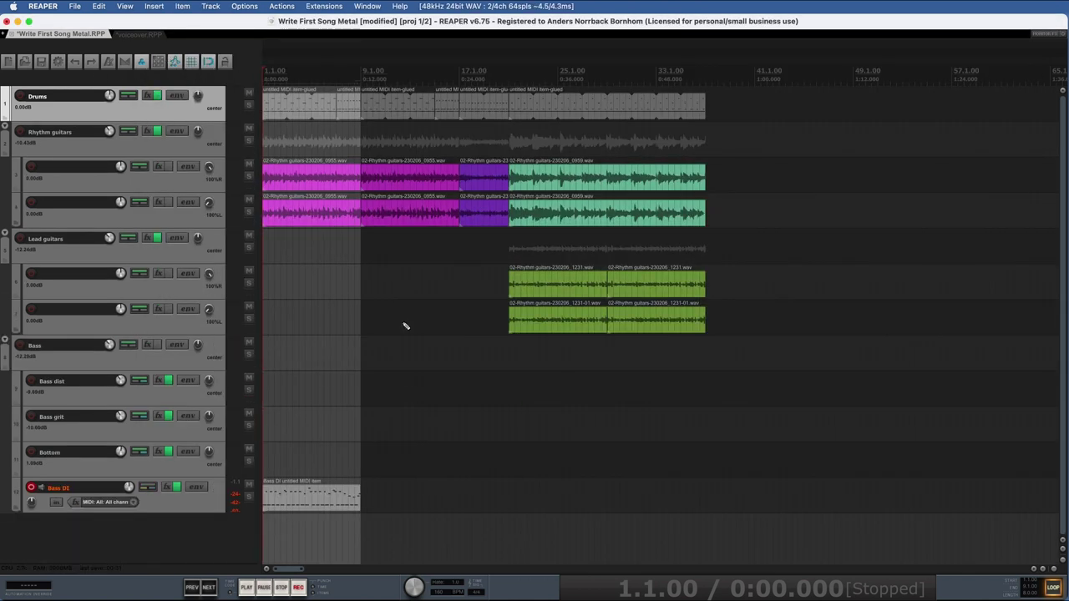
pyautogui.press('space')
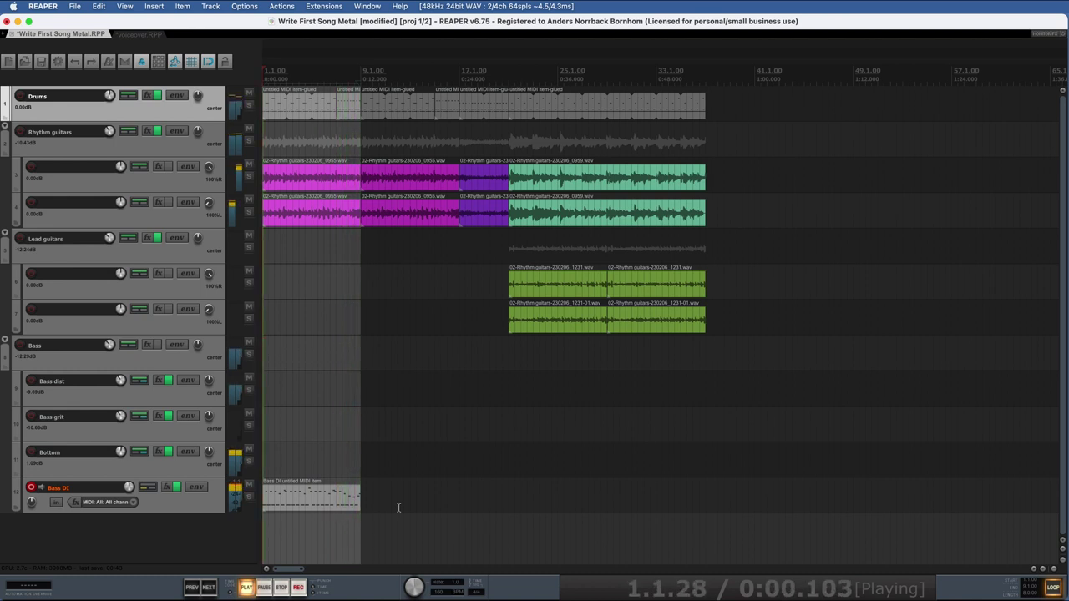
pyautogui.press('space')
# Extend the Bass DI item so the riff repeats up to bar 17, and insert a new MIDI item spanning bars 17 to 21
pyautogui.click(290, 498)
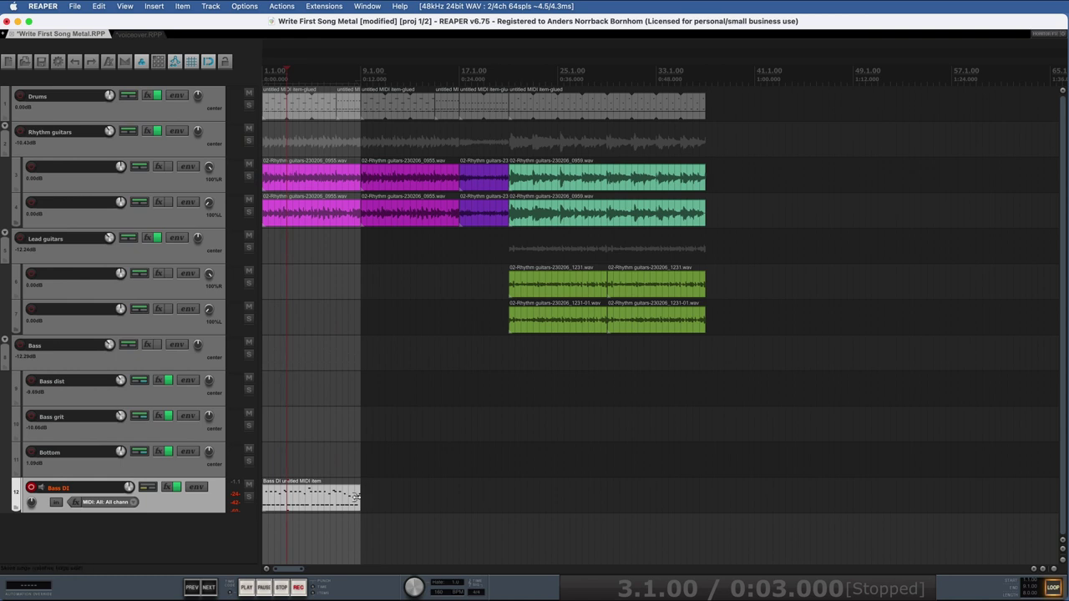
pyautogui.moveTo(357, 499); pyautogui.dragTo(458, 502)
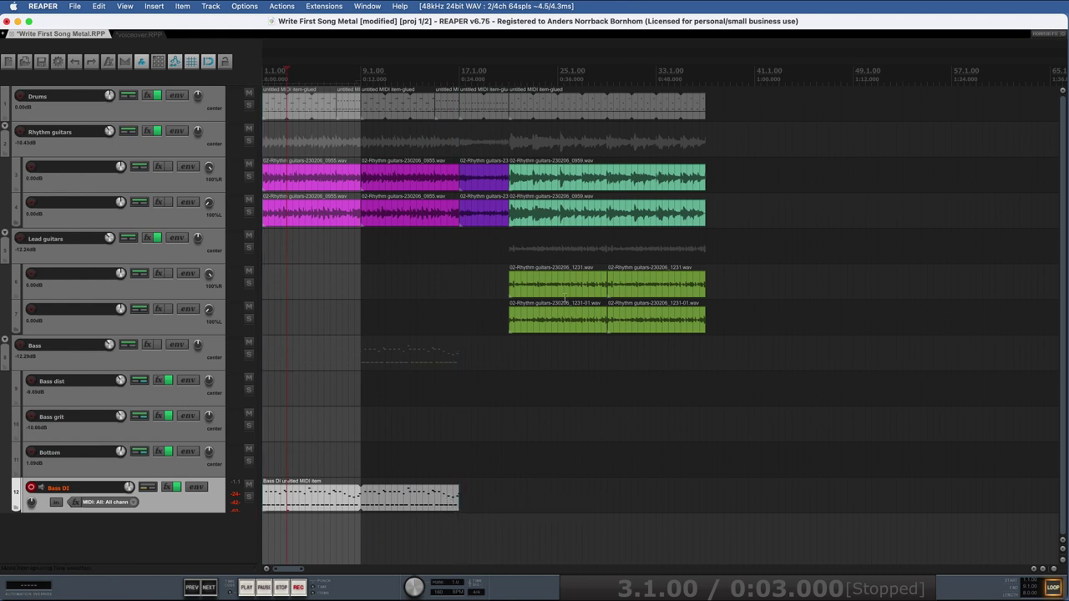
pyautogui.moveTo(460, 80); pyautogui.dragTo(507, 84)
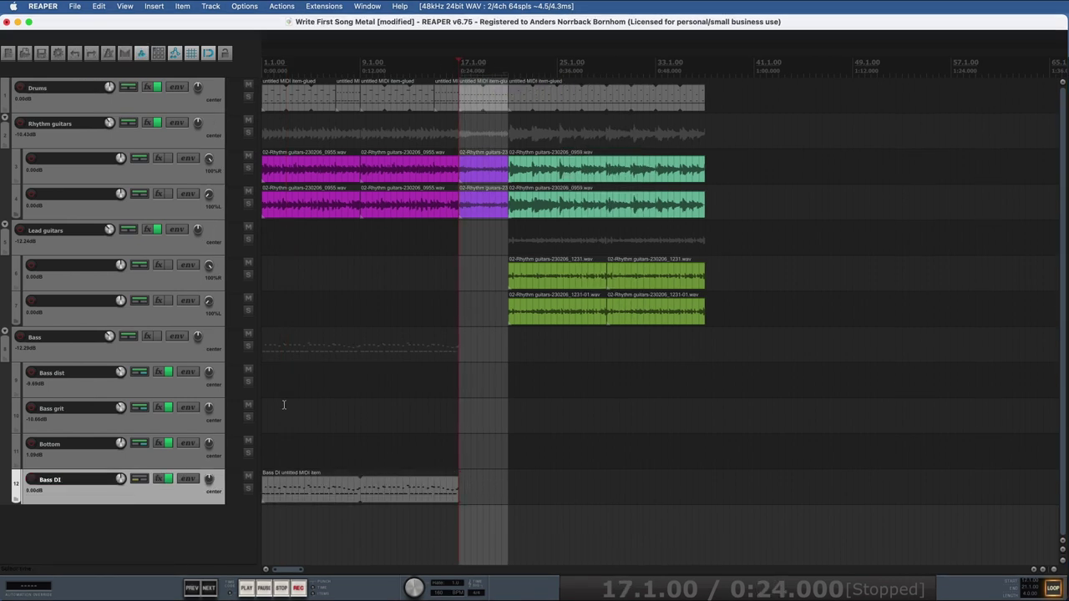
pyautogui.click(153, 6)
pyautogui.click(179, 32)
# In the new Bass DI item, enter bar 17 as two C2 eighth notes followed by quarter notes G2, C3 and G2
pyautogui.doubleClick(477, 489)
pyautogui.scroll(-5, 255, 289)
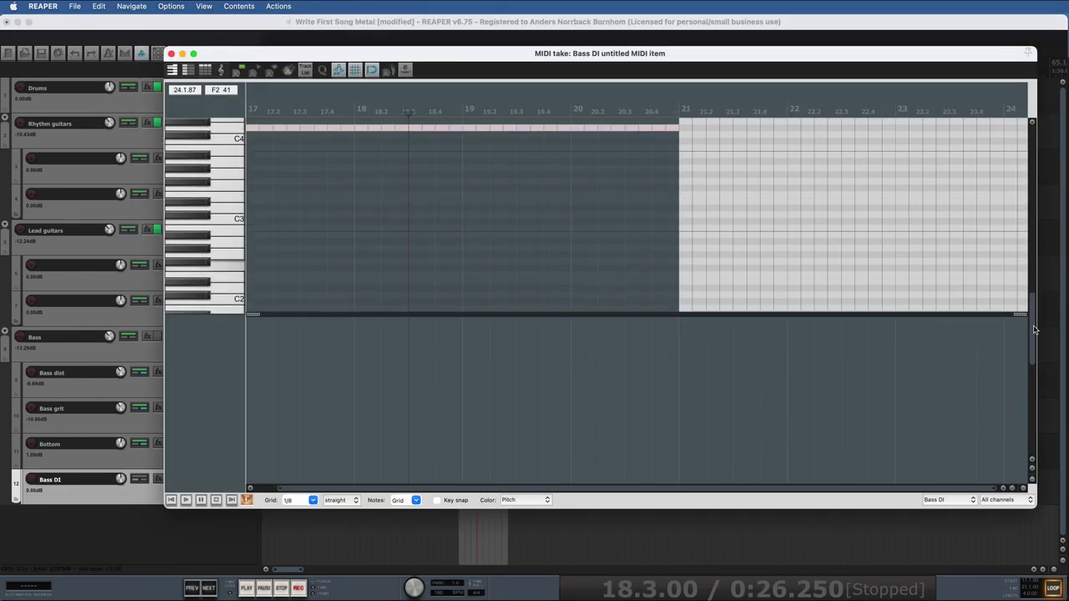
pyautogui.moveTo(255, 289); pyautogui.dragTo(267, 292)
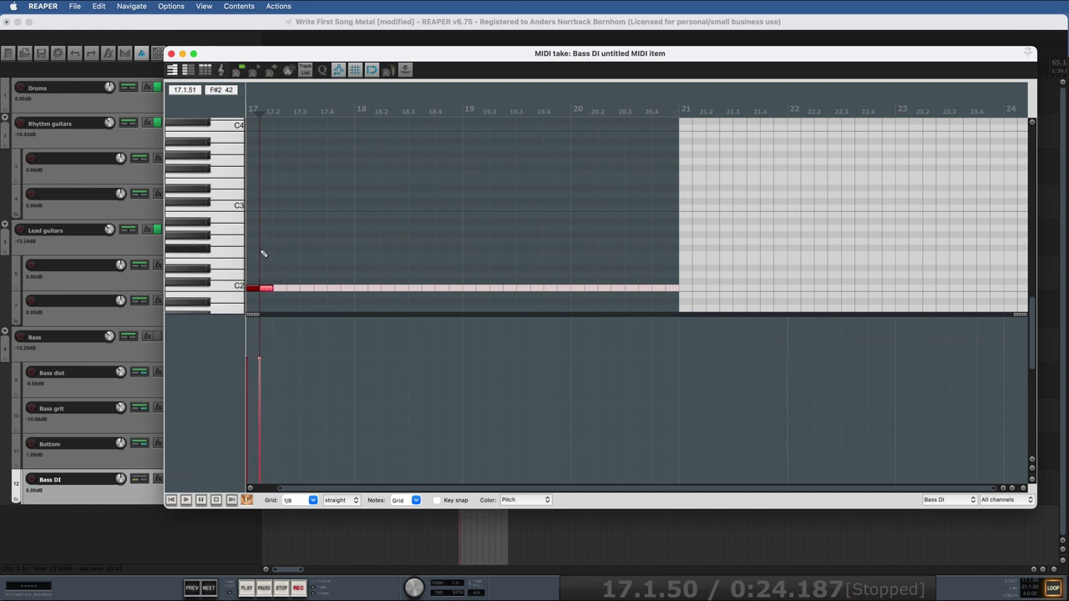
pyautogui.click(288, 243)
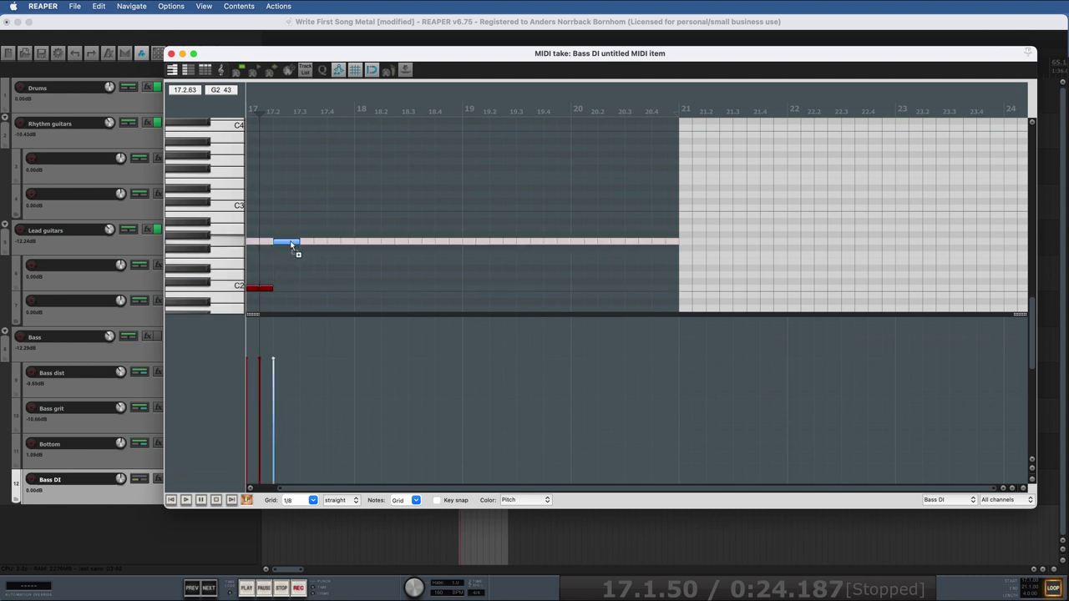
pyautogui.click(312, 206)
pyautogui.click(336, 241)
# Copy the bar 17 figure to bars 18, 19 and 20, transposed to start on G#2, F2 and G2, and play it back
pyautogui.moveTo(341, 196); pyautogui.dragTo(252, 298)
pyautogui.moveTo(255, 290); pyautogui.dragTo(359, 233)
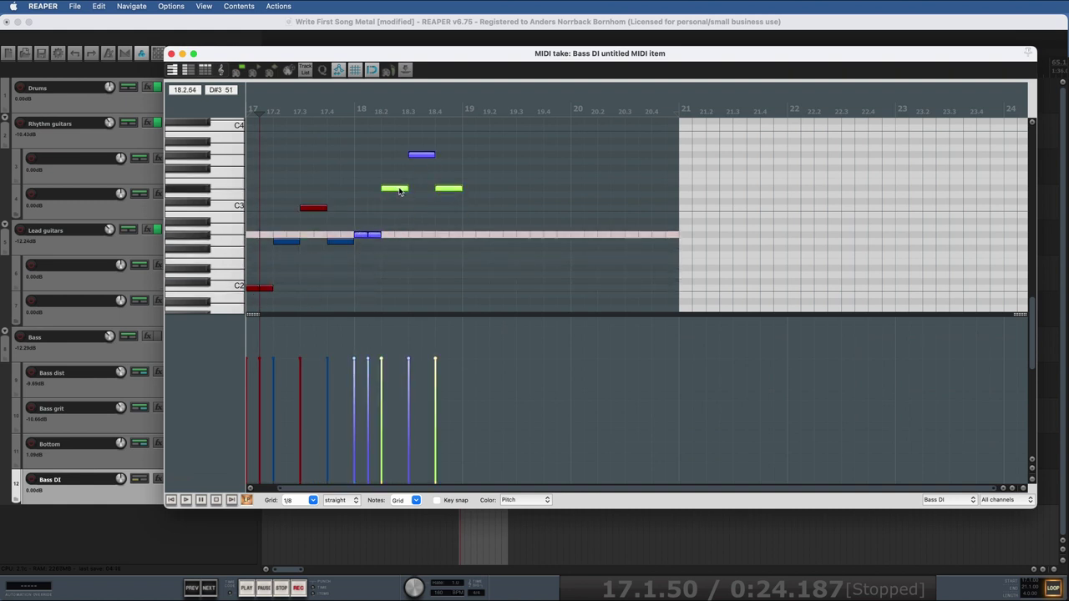
pyautogui.moveTo(365, 237); pyautogui.dragTo(578, 245)
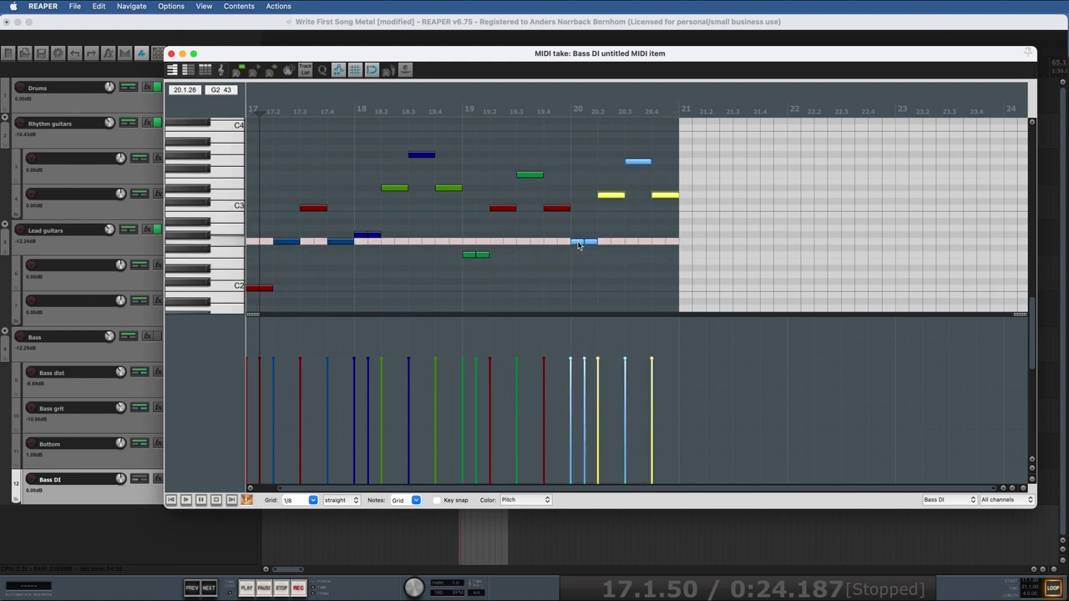
pyautogui.click(171, 53)
pyautogui.press('space')
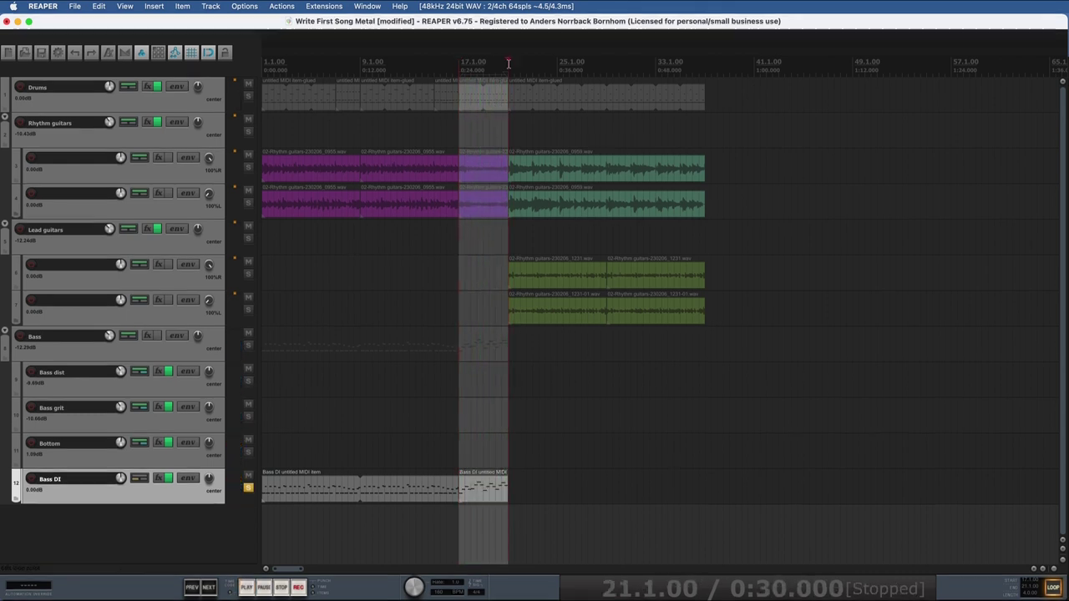
# Insert a new MIDI item spanning bars 21 to 37 on the Bass DI track
pyautogui.moveTo(508, 67); pyautogui.dragTo(704, 67)
pyautogui.click(150, 8)
pyautogui.click(167, 32)
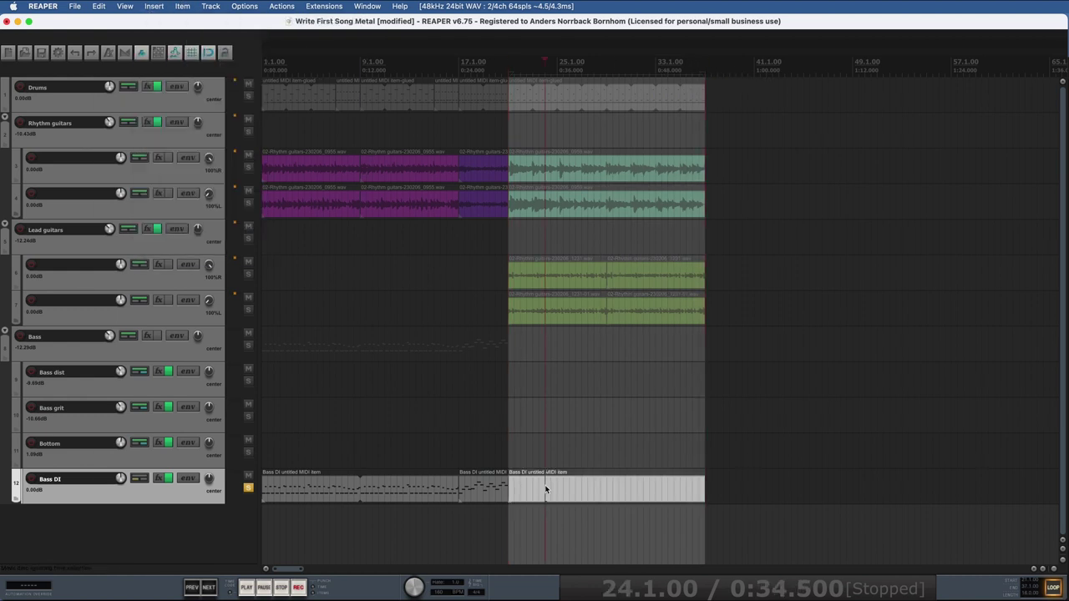
# Enter bars 21 and 22 in the new item: two C2 eighths, G2 half and quarter notes, a dotted-quarter C3, and G2 held to bar 23
pyautogui.doubleClick(545, 487)
pyautogui.hscroll(-2, 351, 334)
pyautogui.scroll(-5, 284, 265)
pyautogui.scroll(3, 281, 262)
pyautogui.hscroll(-3, 359, 258)
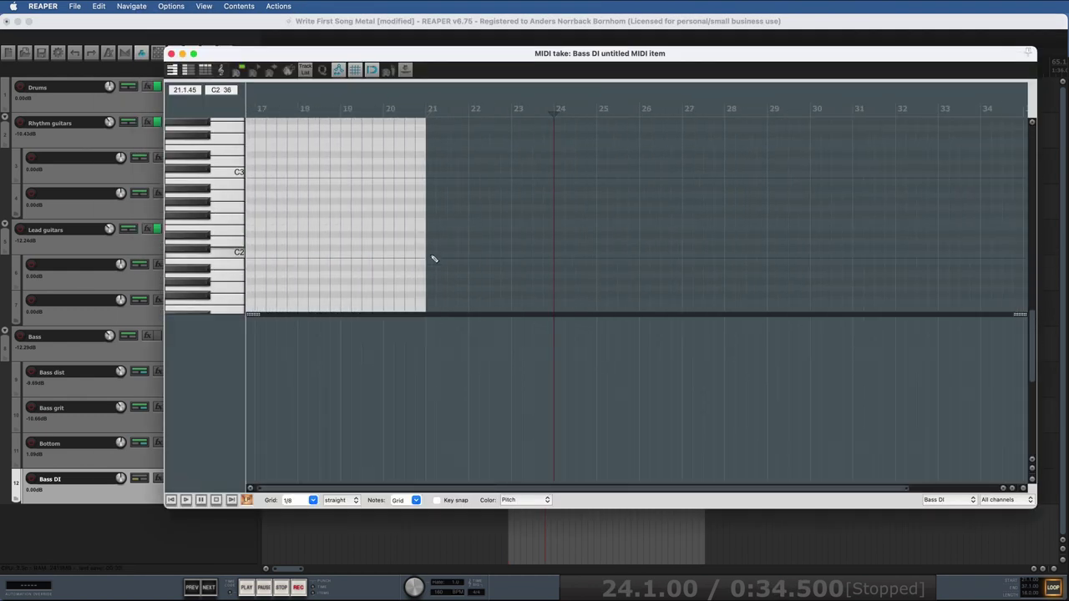
pyautogui.click(431, 255)
pyautogui.click(435, 255)
pyautogui.scroll(5, 455, 259)
pyautogui.hscroll(3, 493, 491)
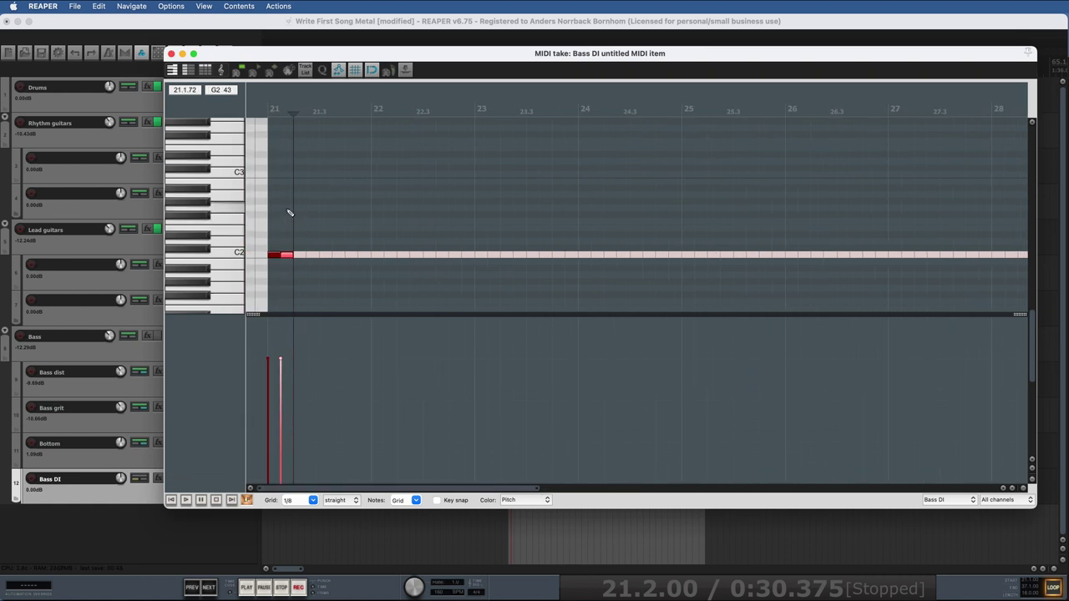
pyautogui.moveTo(295, 210); pyautogui.dragTo(336, 211)
pyautogui.moveTo(348, 212)
pyautogui.mouseDown()
pyautogui.moveTo(365, 211)
pyautogui.moveTo(409, 177)
pyautogui.moveTo(467, 213)
pyautogui.mouseUp()
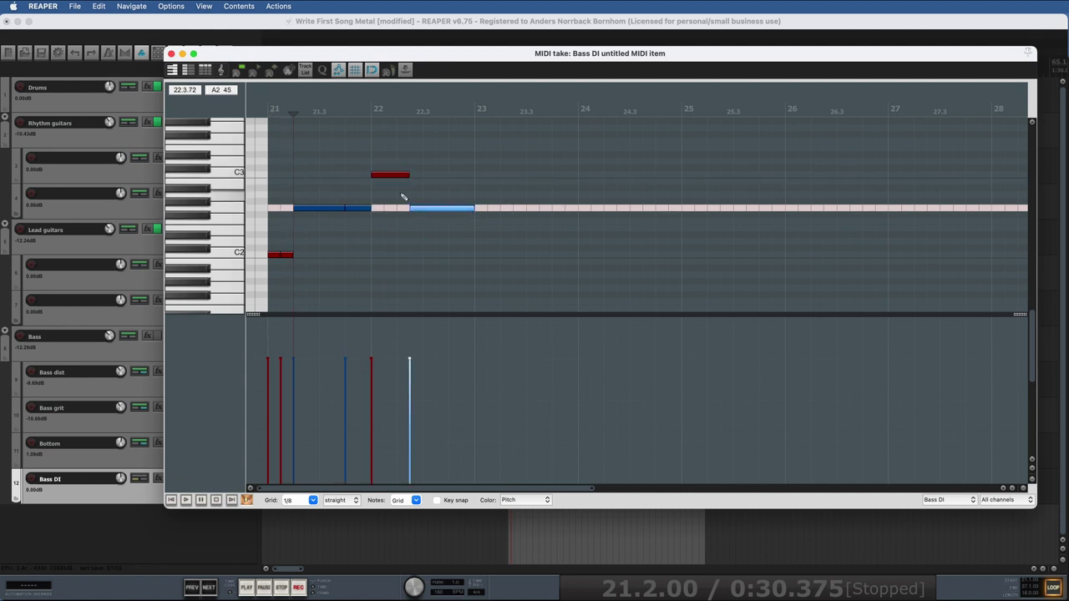
# Play back the new two-bar bass figure from the start of bar 21
pyautogui.press('Home')
pyautogui.press('space')
pyautogui.press('space')
# Copy the two-bar figure across bars 23 to 32, starting on C2 in bar 23, G#2 in bars 25 and 27, and F2 in bars 29 and 31
pyautogui.moveTo(265, 154); pyautogui.dragTo(424, 264)
pyautogui.moveTo(277, 256); pyautogui.dragTo(894, 202)
pyautogui.scroll(5, 738, 227)
pyautogui.scroll(-8, 737, 227)
pyautogui.moveTo(443, 489); pyautogui.dragTo(380, 489)
pyautogui.scroll(2, 1034, 356)
pyautogui.moveTo(519, 228); pyautogui.dragTo(686, 252)
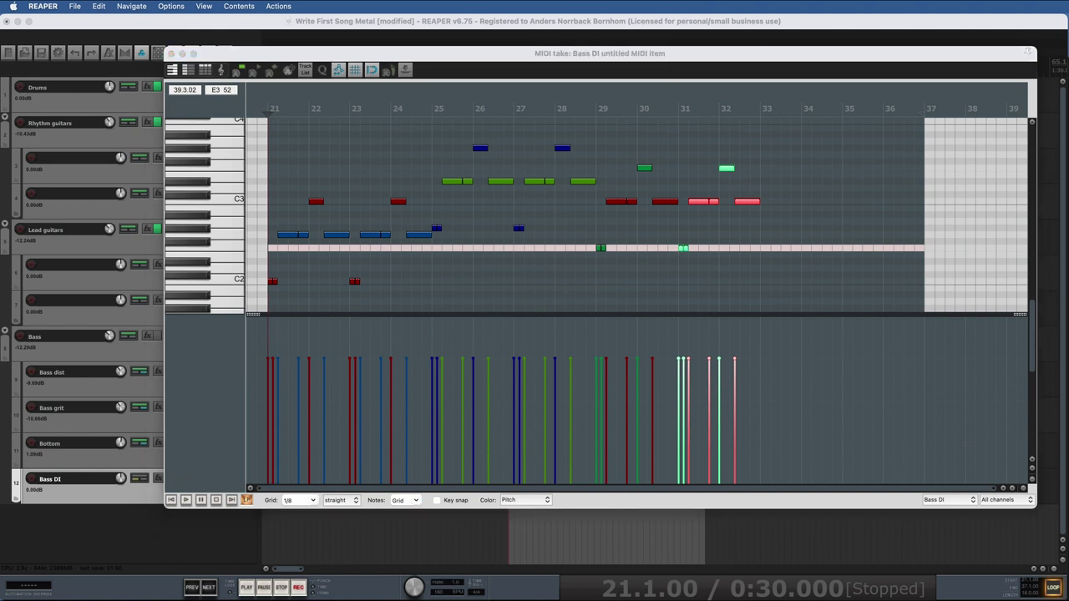
# Copy the notes of bars 29 to 32 to bar 33, transposed up to start on G2
pyautogui.moveTo(599, 250); pyautogui.dragTo(767, 248)
pyautogui.press('super+z')
pyautogui.moveTo(600, 154); pyautogui.dragTo(752, 284)
pyautogui.moveTo(600, 249); pyautogui.dragTo(768, 238)
# Play back the bass part and turn off solo on the Bass DI track
pyautogui.press('space')
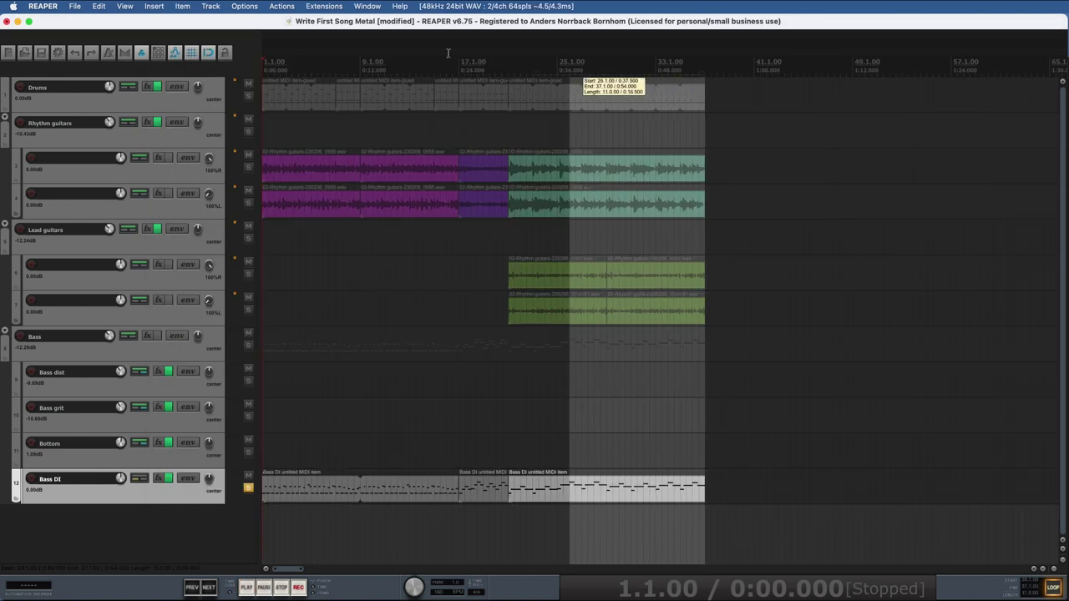
pyautogui.click(248, 487)
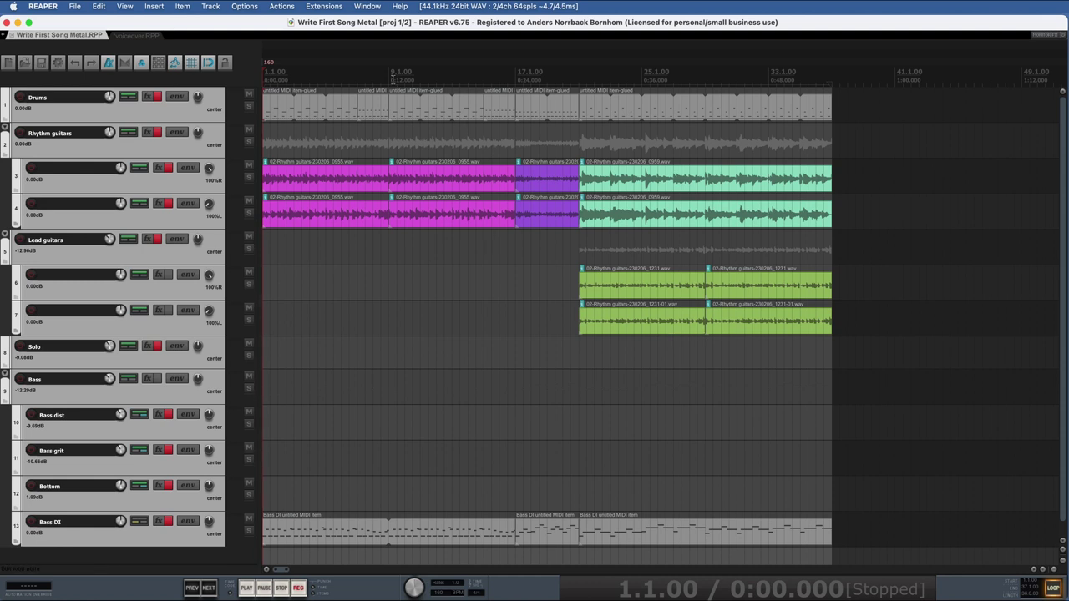
# Create a region over the first eight bars, from bar 1 to bar 9, and name it Verse
pyautogui.moveTo(388, 81); pyautogui.dragTo(161, 73)
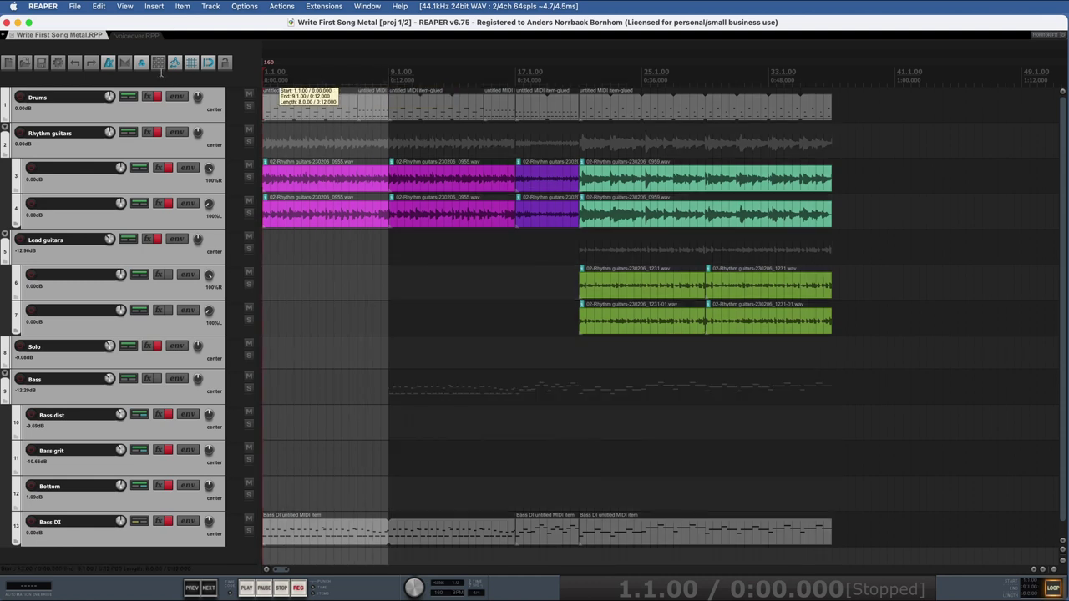
pyautogui.rightClick(288, 76)
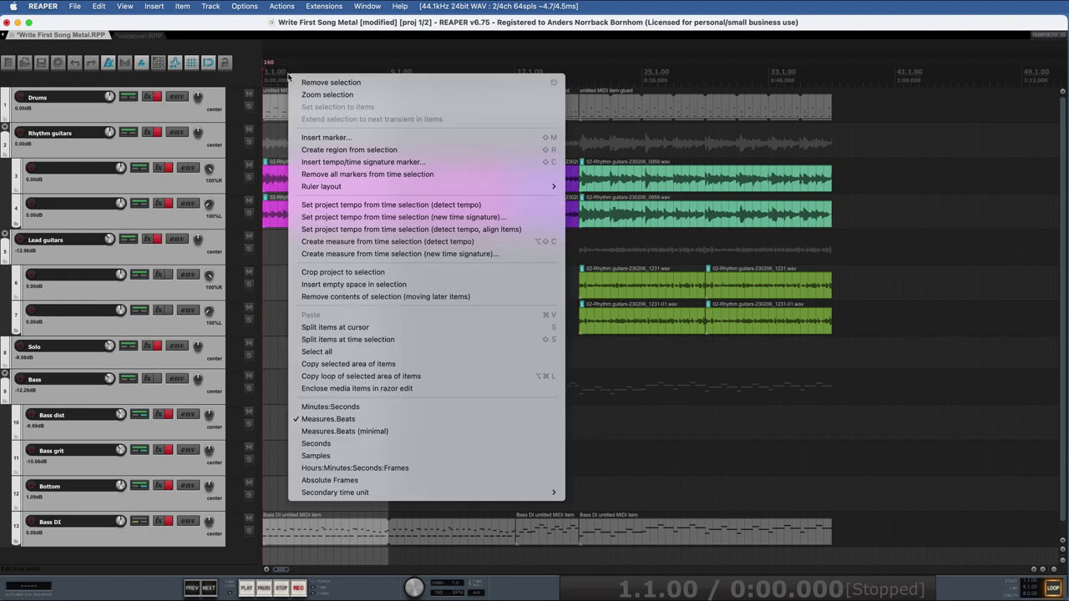
pyautogui.click(384, 149)
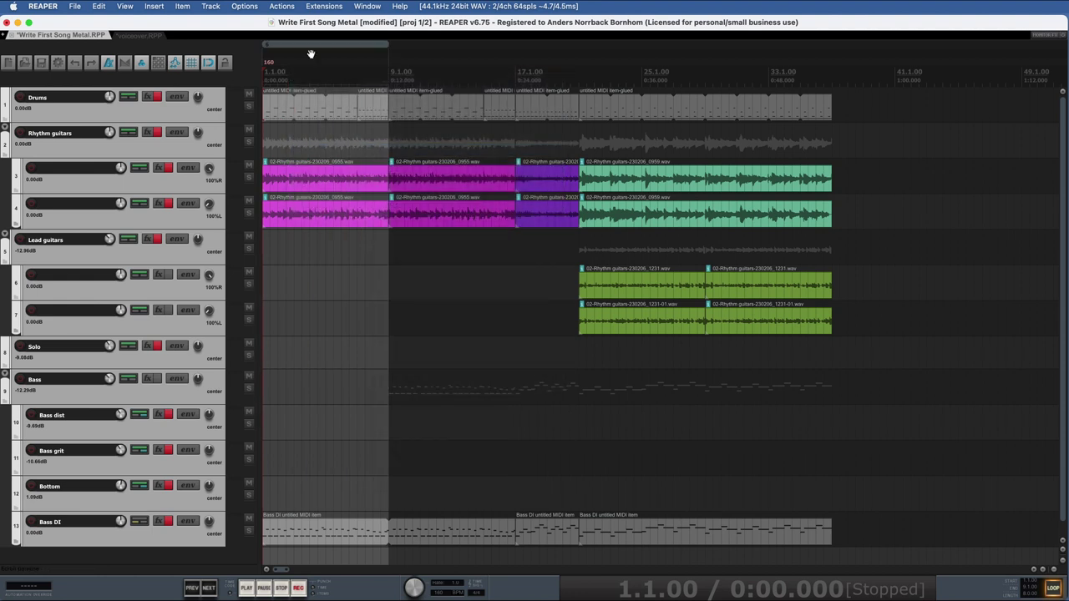
pyautogui.rightClick(310, 49)
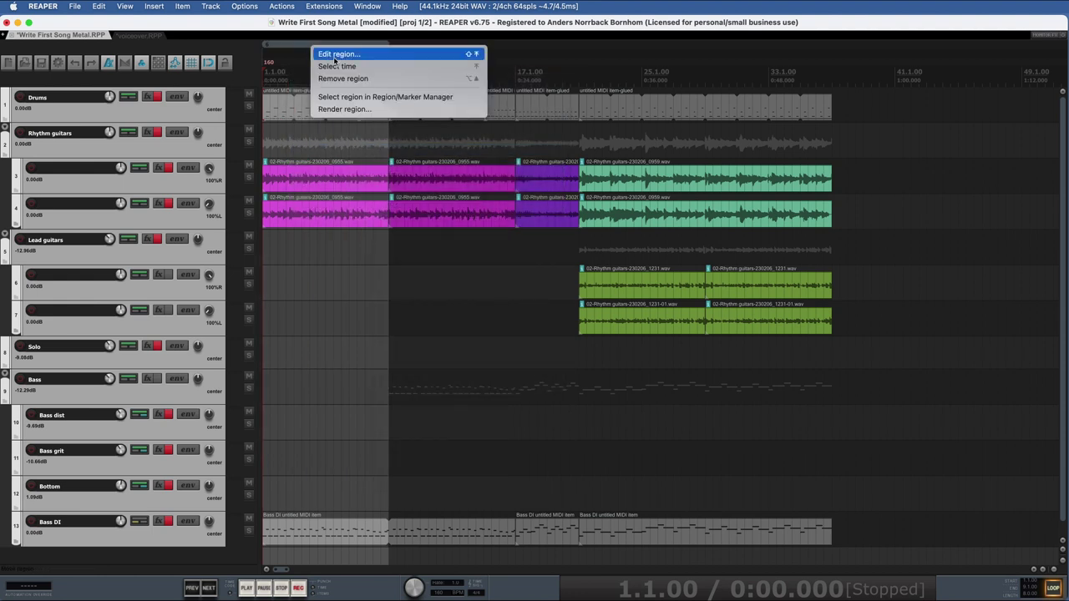
pyautogui.click(321, 53)
pyautogui.write('Verse')
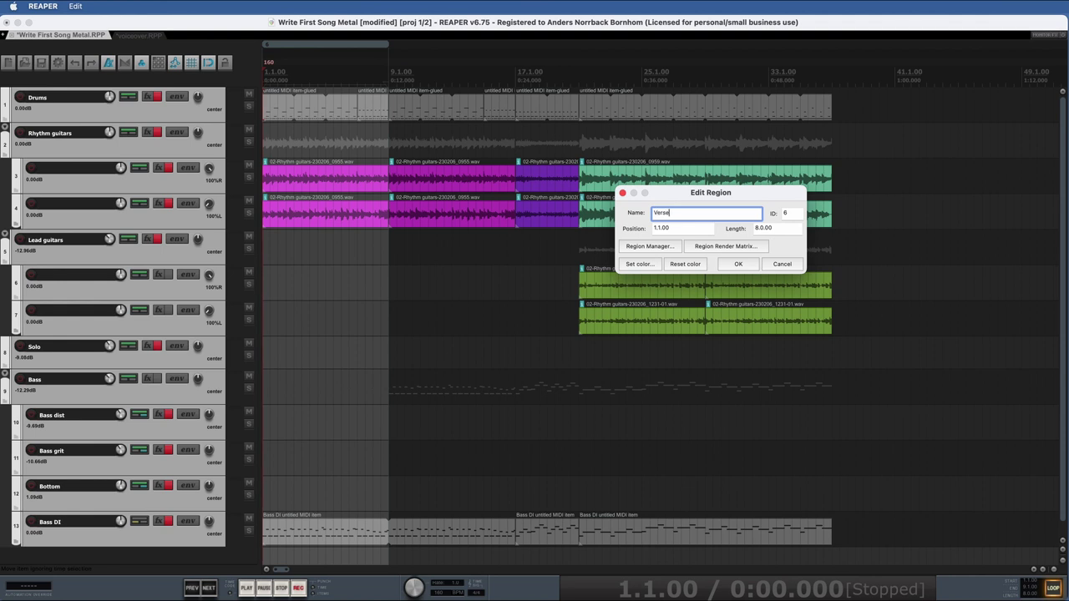
pyautogui.press('Return')
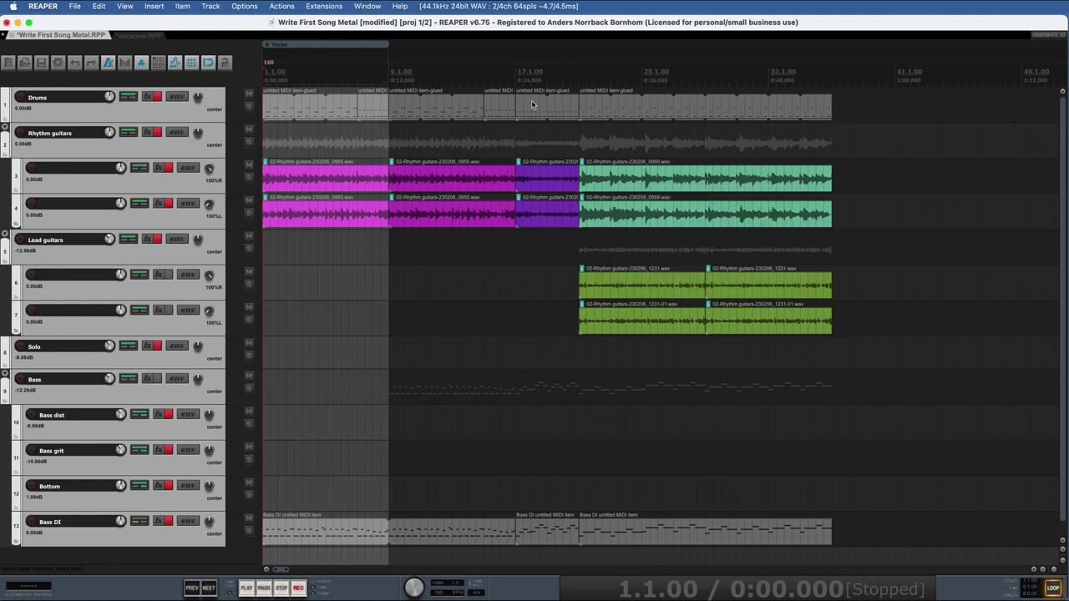
# Create a region from bar 17 to bar 21 and name it Prechorus
pyautogui.moveTo(579, 73); pyautogui.dragTo(516, 75)
pyautogui.rightClick(528, 75)
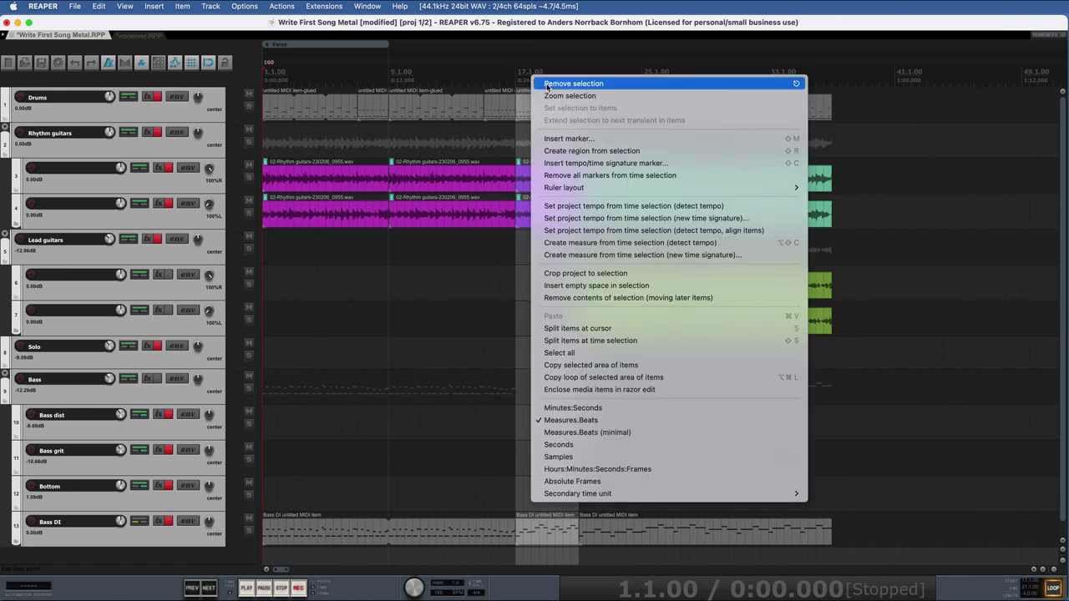
pyautogui.click(595, 152)
pyautogui.rightClick(549, 44)
pyautogui.click(577, 50)
pyautogui.write('Prechorus')
pyautogui.press('Return')
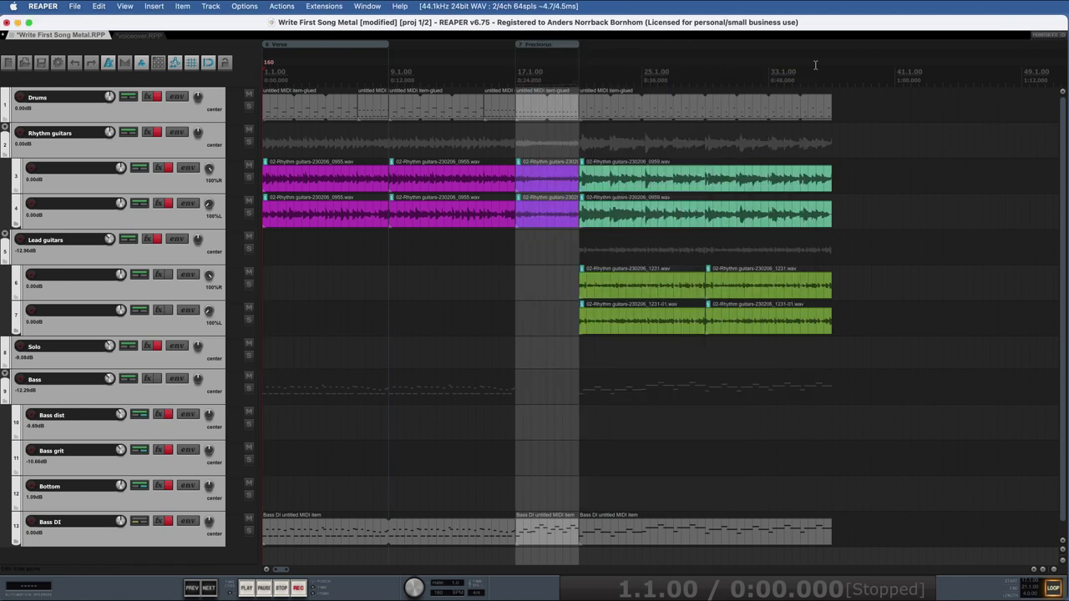
# Create a region from bar 21 to bar 37 and name it Chorus
pyautogui.moveTo(831, 75); pyautogui.dragTo(580, 73)
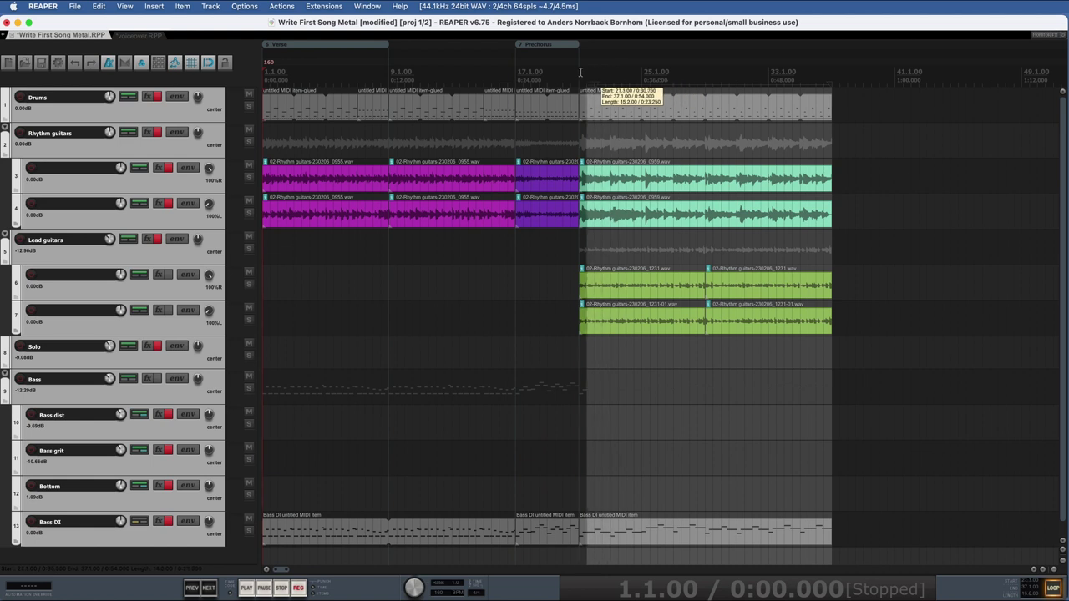
pyautogui.rightClick(628, 70)
pyautogui.click(693, 172)
pyautogui.rightClick(672, 46)
pyautogui.click(699, 55)
pyautogui.write('Chorus')
pyautogui.press('Return')
# Remove the contents of bars 9 to 17 on all tracks, moving the later items earlier to close the gap
pyautogui.scroll(-4, 745, 113)
pyautogui.moveTo(408, 79); pyautogui.dragTo(334, 80)
pyautogui.rightClick(351, 79)
pyautogui.click(468, 301)
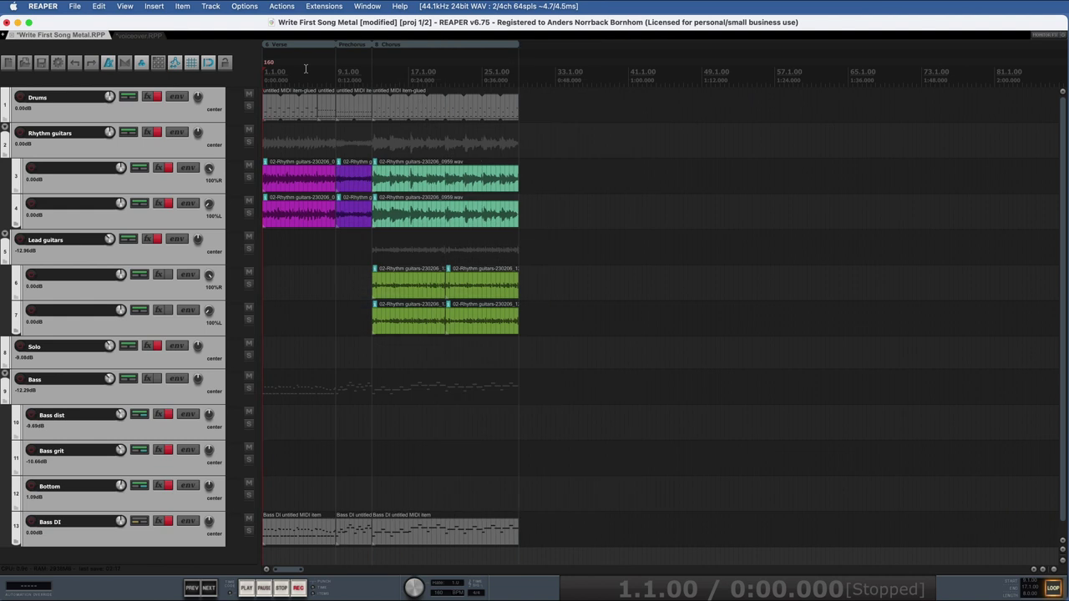
# Copy the regions with their contents into the order Verse, Prechorus, Verse, Prechorus, Chorus, Verse, Prechorus, Chorus, with the last verse starting at bar 41
pyautogui.moveTo(297, 47); pyautogui.dragTo(332, 48)
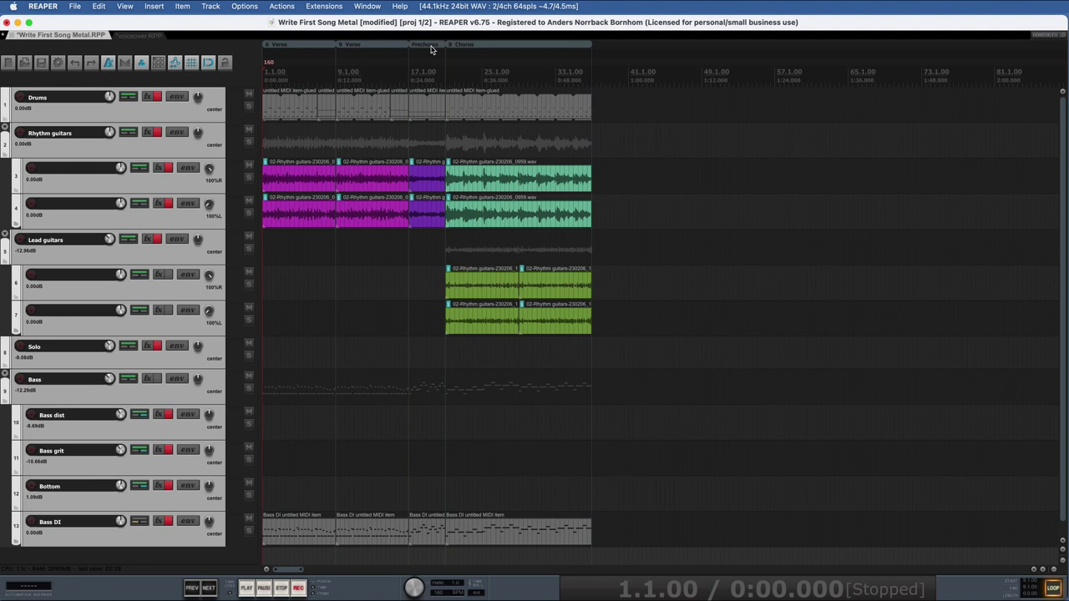
pyautogui.moveTo(341, 56); pyautogui.dragTo(337, 56)
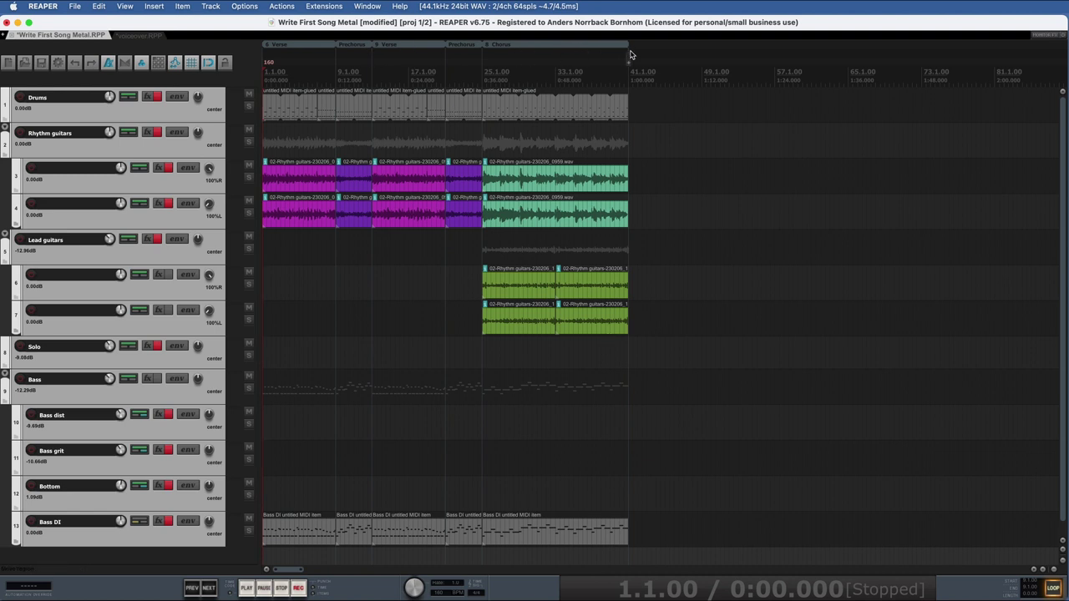
pyautogui.press('super+v')
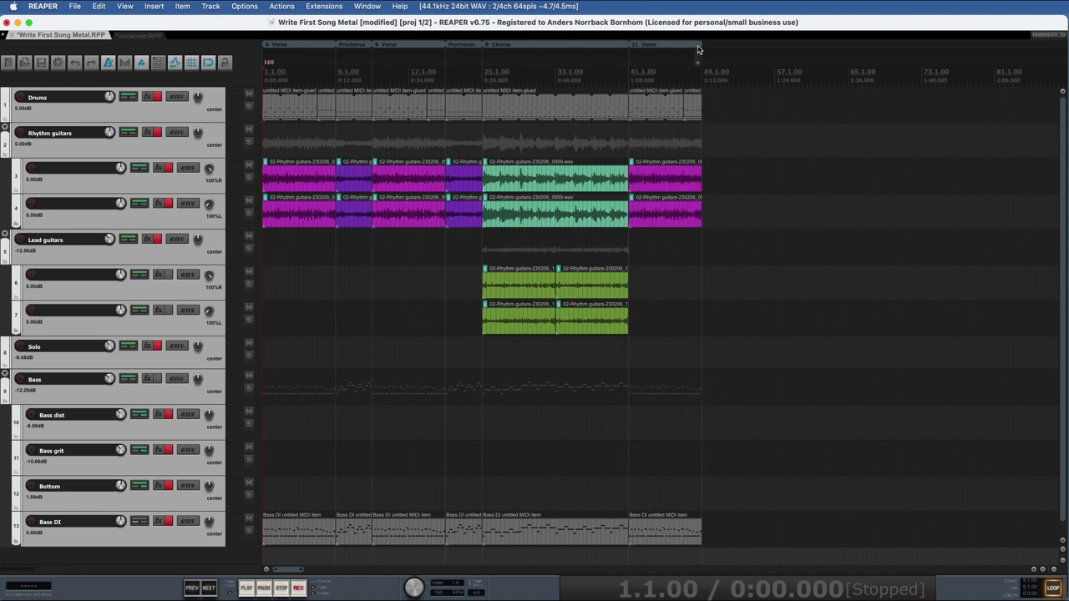
pyautogui.press('super+v')
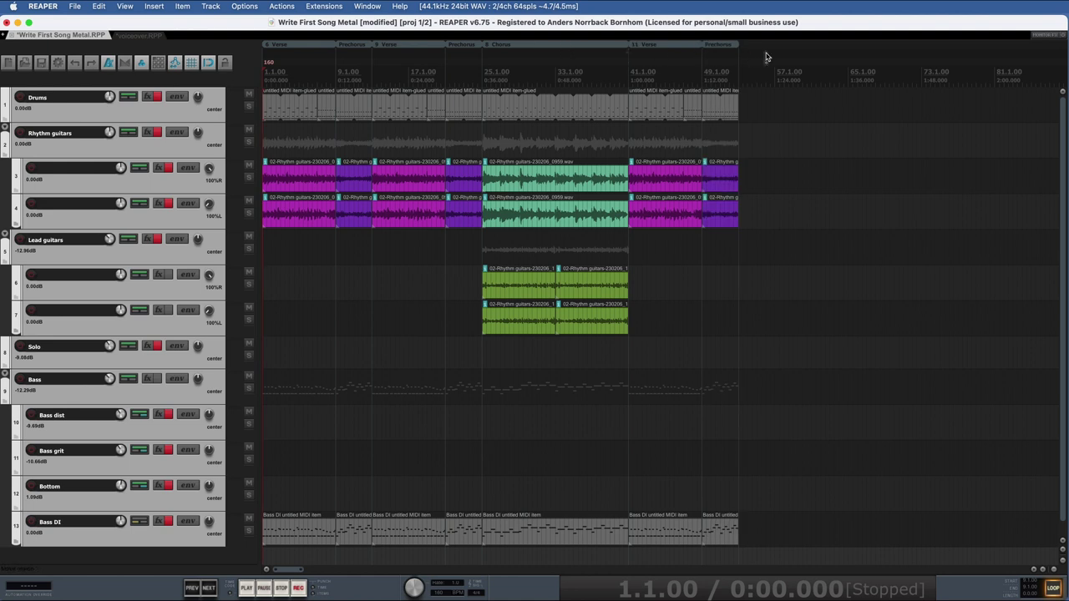
pyautogui.press('super+v')
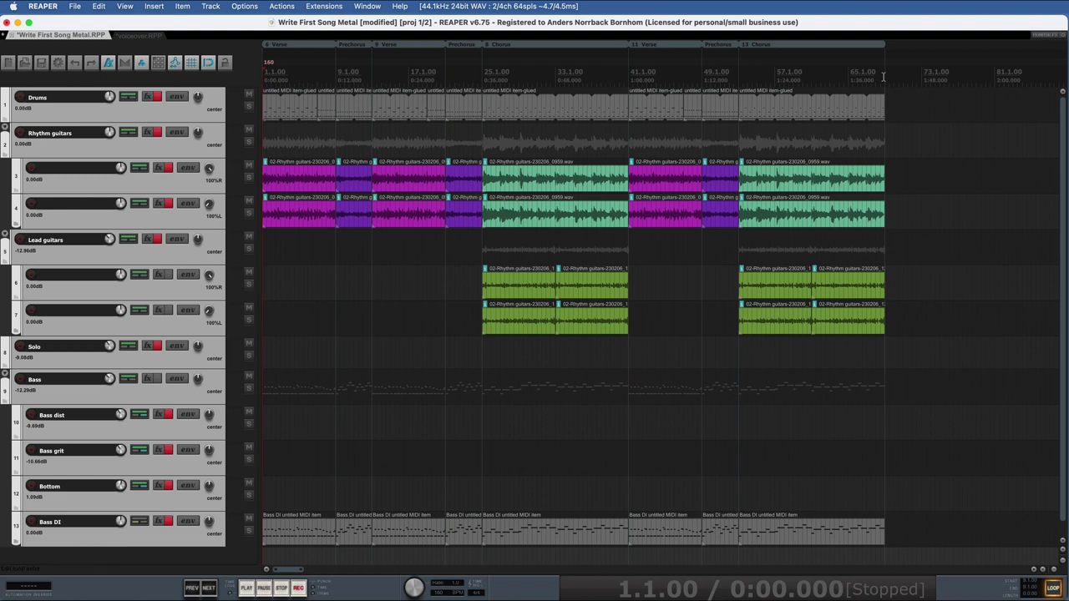
# Extend the arrangement with a copy of the Prechorus region at bar 69 and Chorus copies at bars 73 and 89
pyautogui.moveTo(719, 46); pyautogui.dragTo(886, 51)
pyautogui.moveTo(819, 49); pyautogui.dragTo(921, 53)
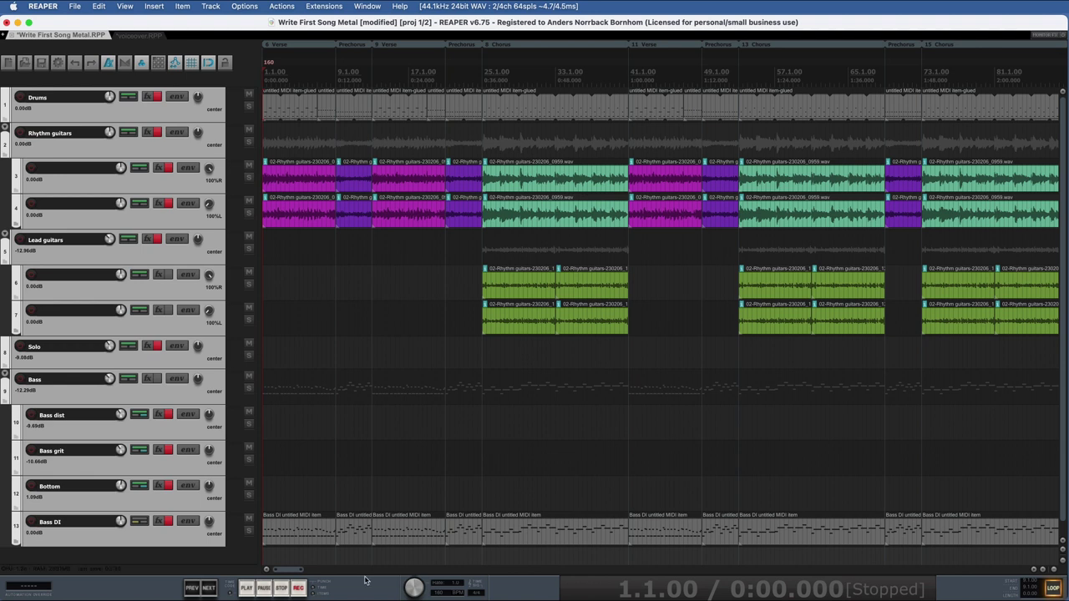
pyautogui.moveTo(296, 572); pyautogui.dragTo(314, 572)
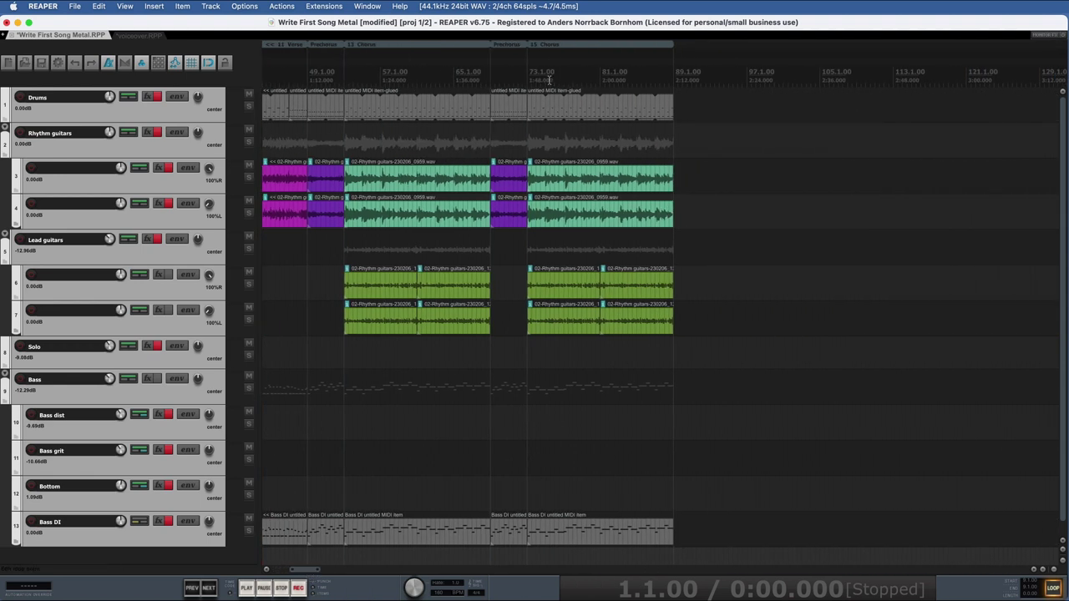
pyautogui.moveTo(576, 47); pyautogui.dragTo(659, 57)
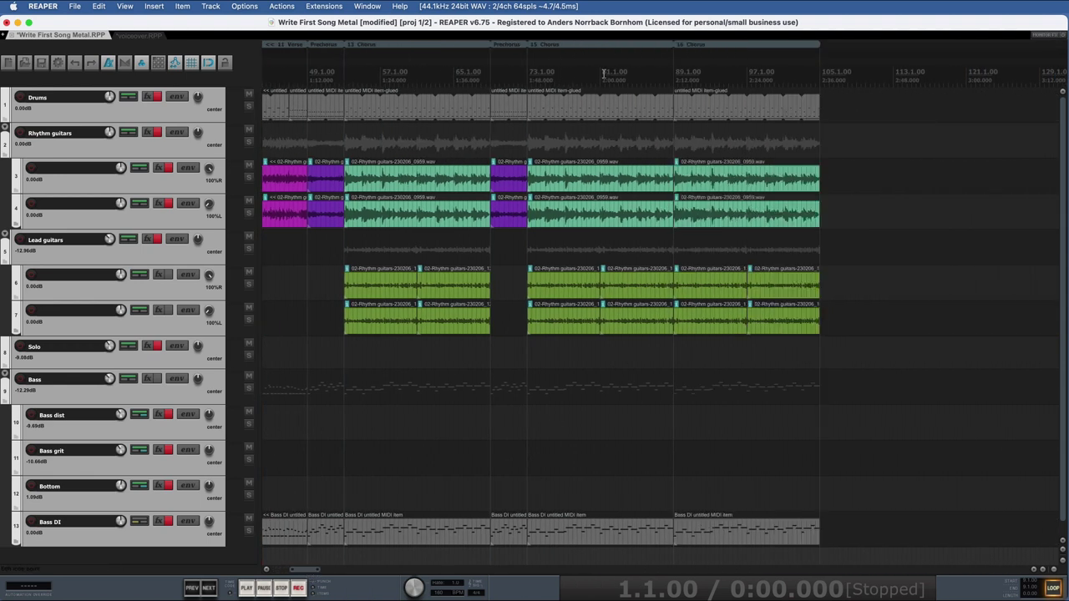
pyautogui.moveTo(313, 573); pyautogui.dragTo(280, 572)
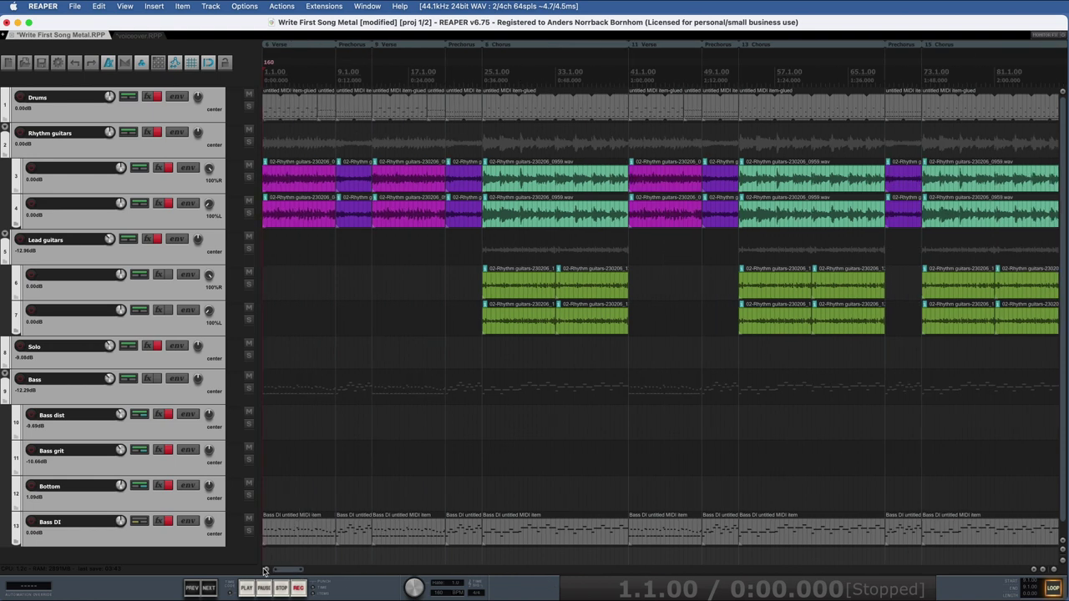
pyautogui.scroll(-5, 378, 377)
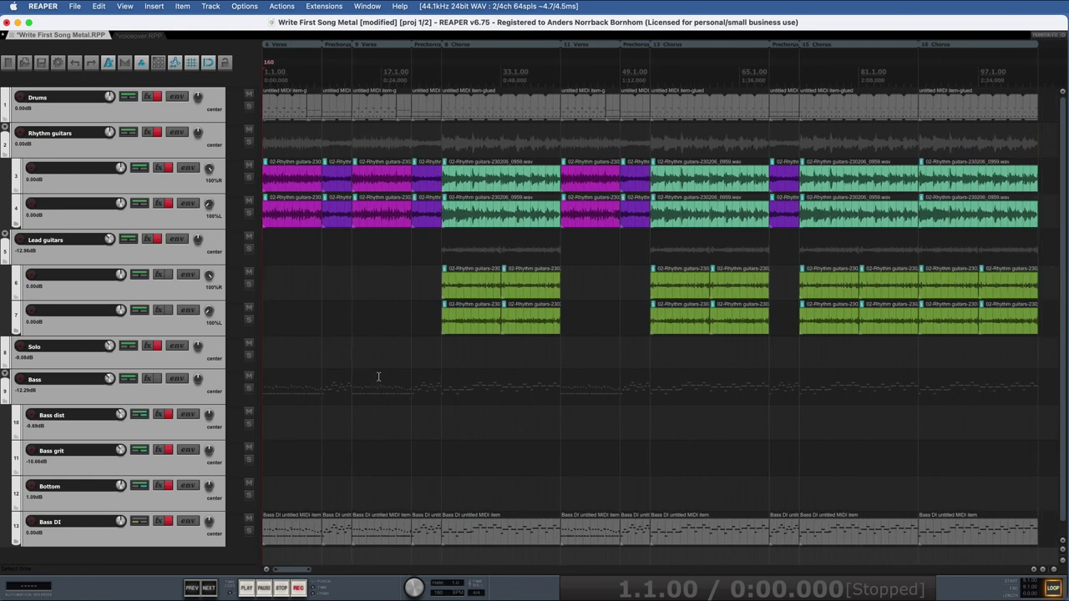
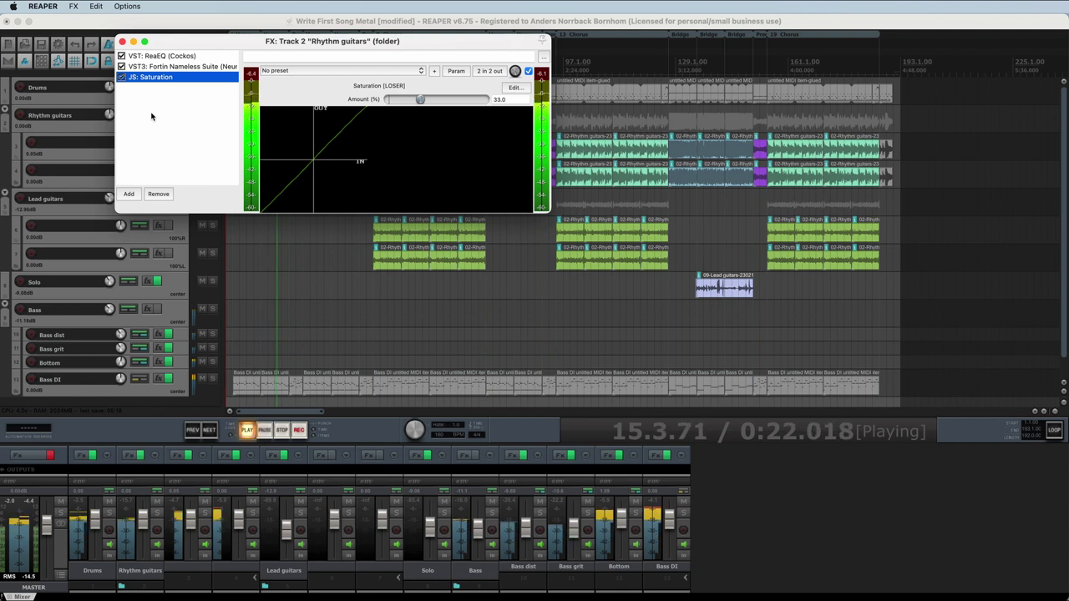
# Examine the Rhythm guitars effects: ReaEQ, the Fortin Nameless Suite pedals, amp and cabinet, and Saturation; close the effects window
pyautogui.click(164, 55)
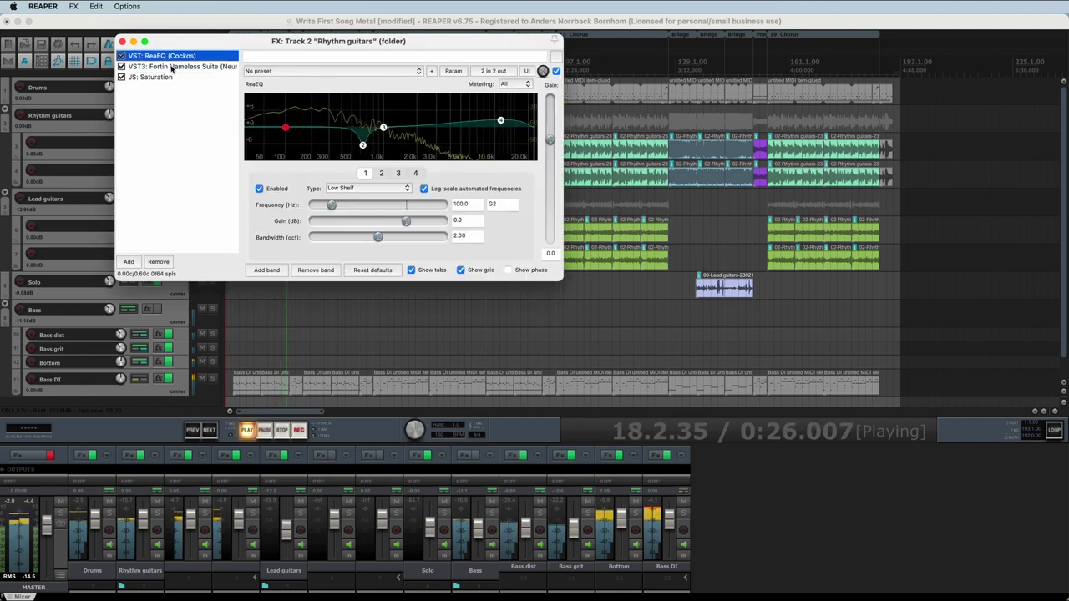
pyautogui.click(169, 67)
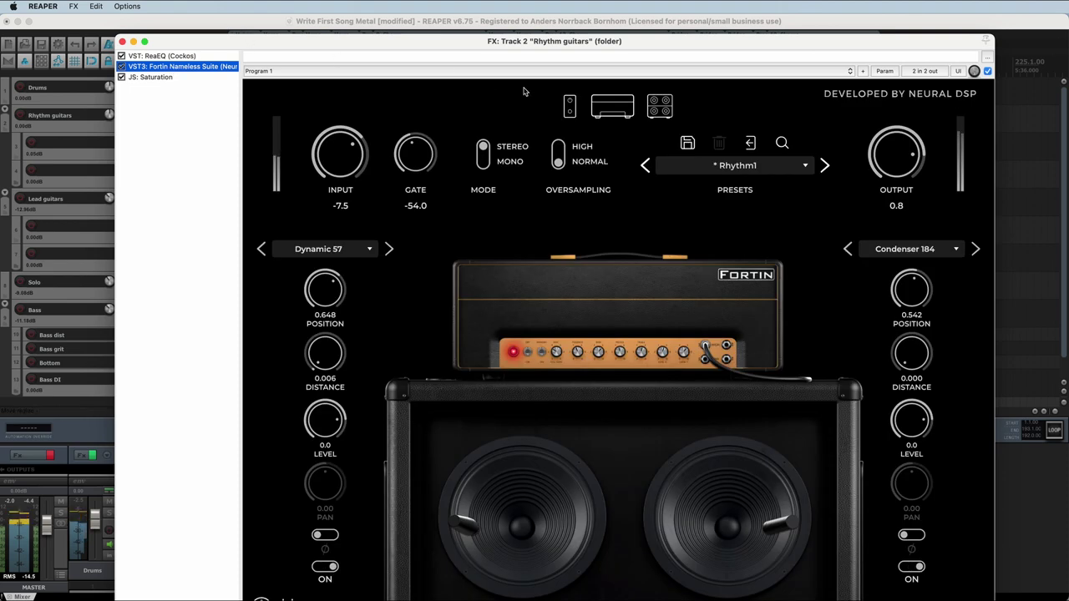
pyautogui.click(576, 105)
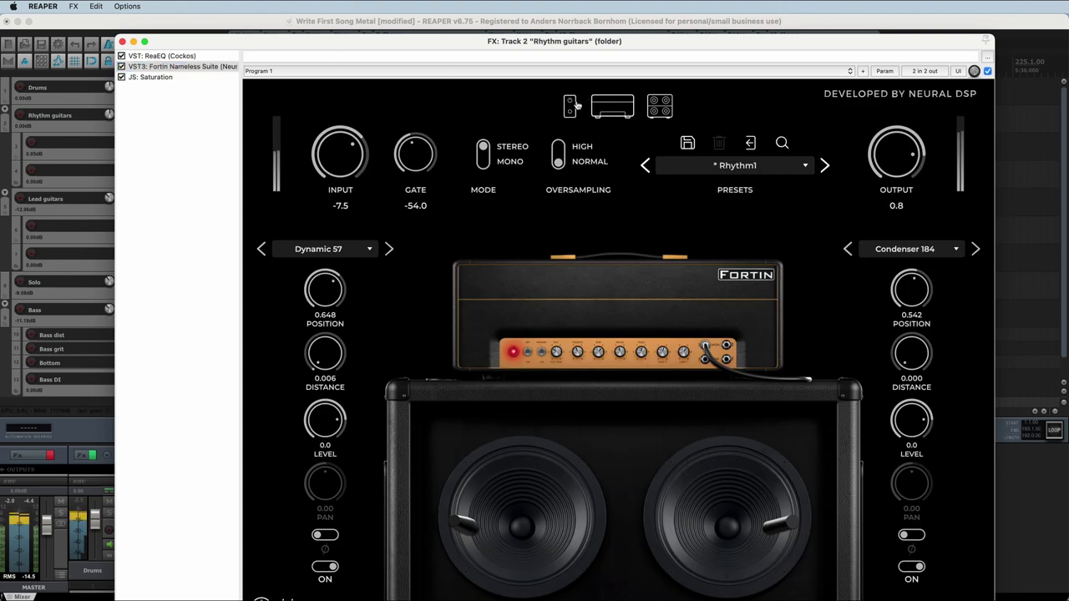
pyautogui.click(576, 106)
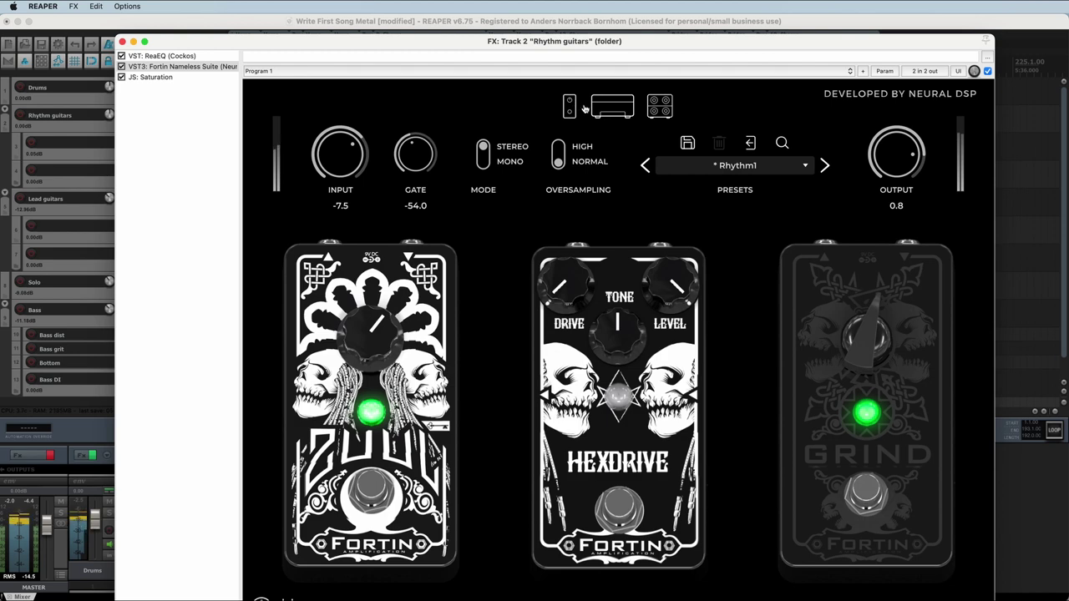
pyautogui.click(603, 111)
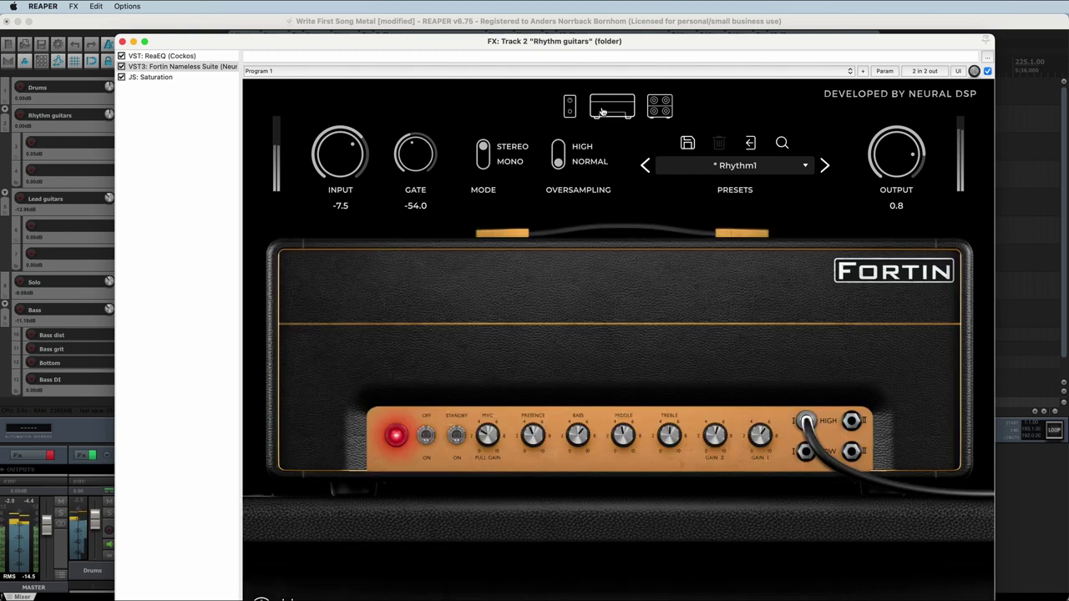
pyautogui.click(660, 107)
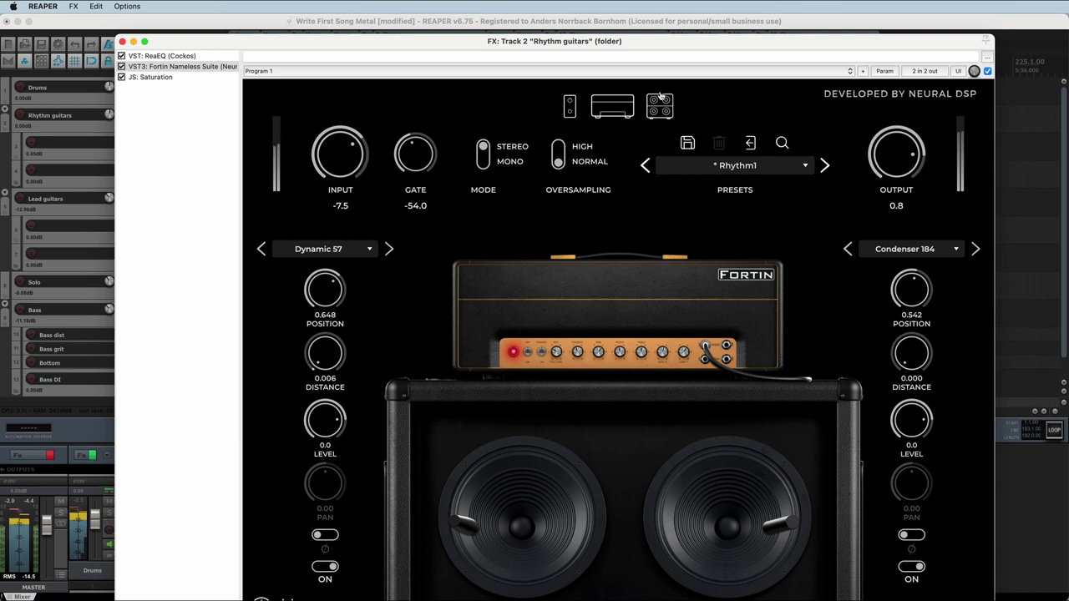
pyautogui.click(179, 76)
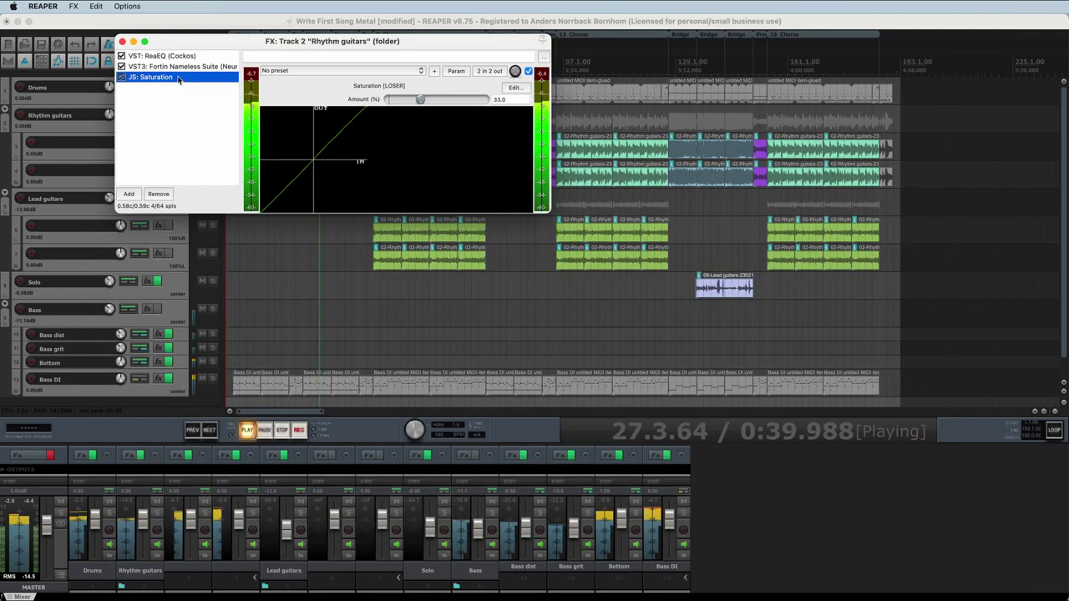
pyautogui.click(122, 42)
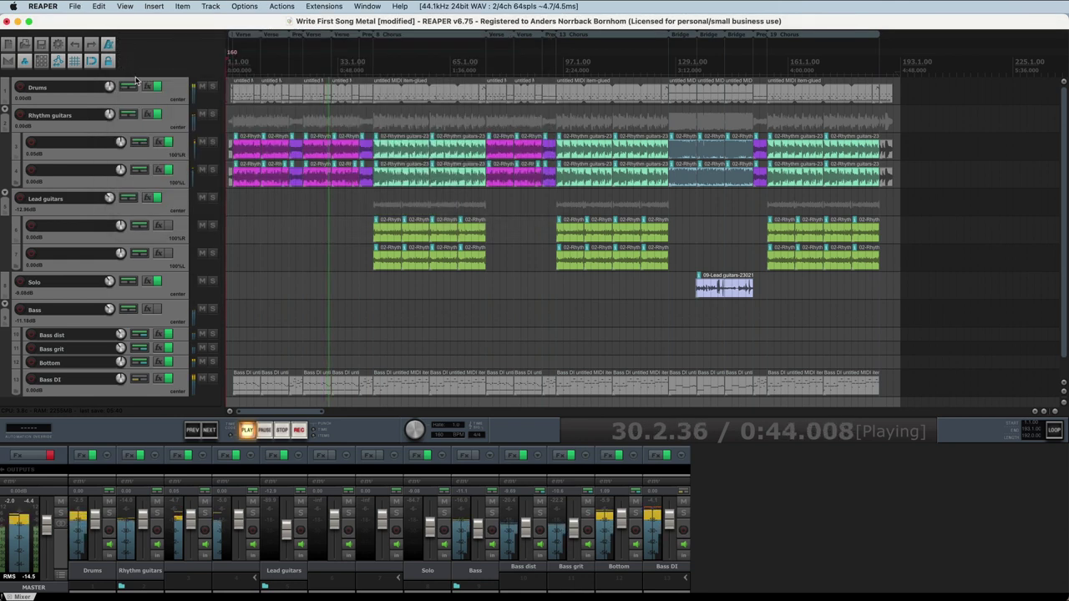
# Examine the Archetype Plini effect on the Lead guitars track, covering its pedals, amp, equalizer, cabinet, and delay and reverb sections
pyautogui.click(146, 198)
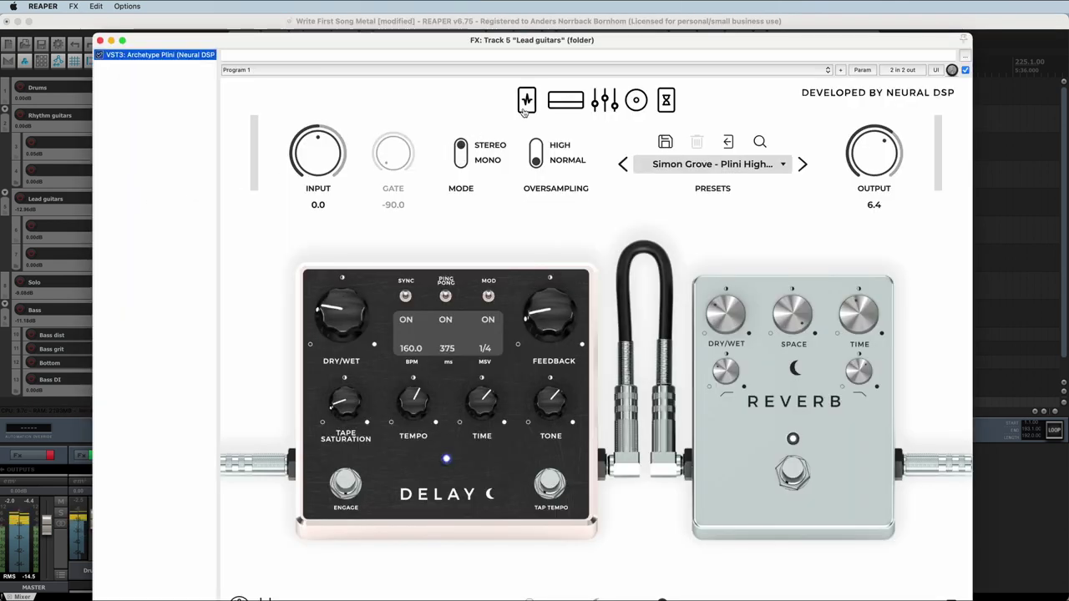
pyautogui.click(526, 108)
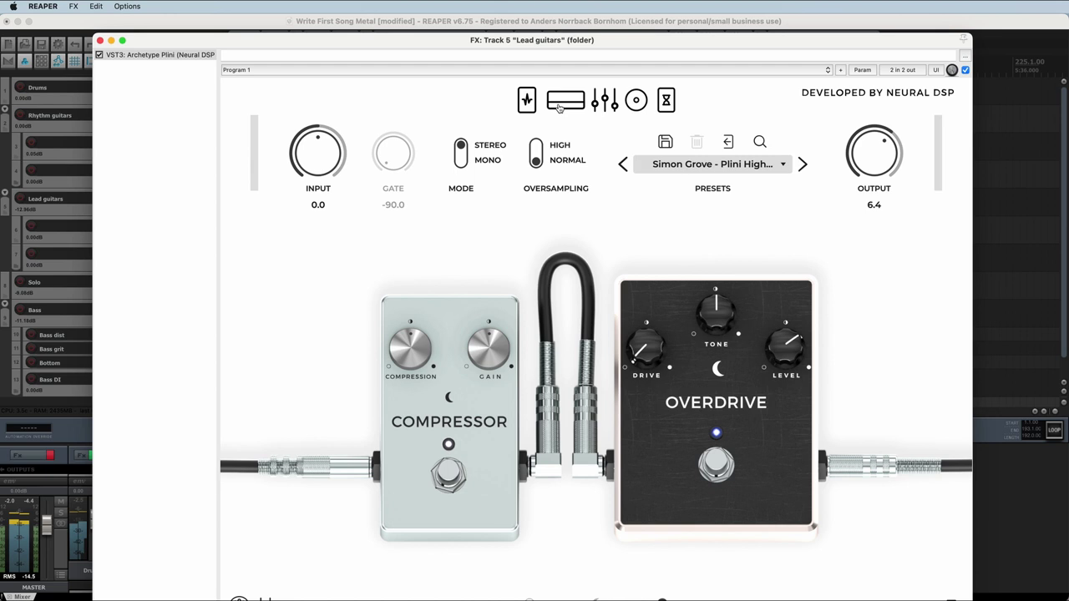
pyautogui.click(565, 101)
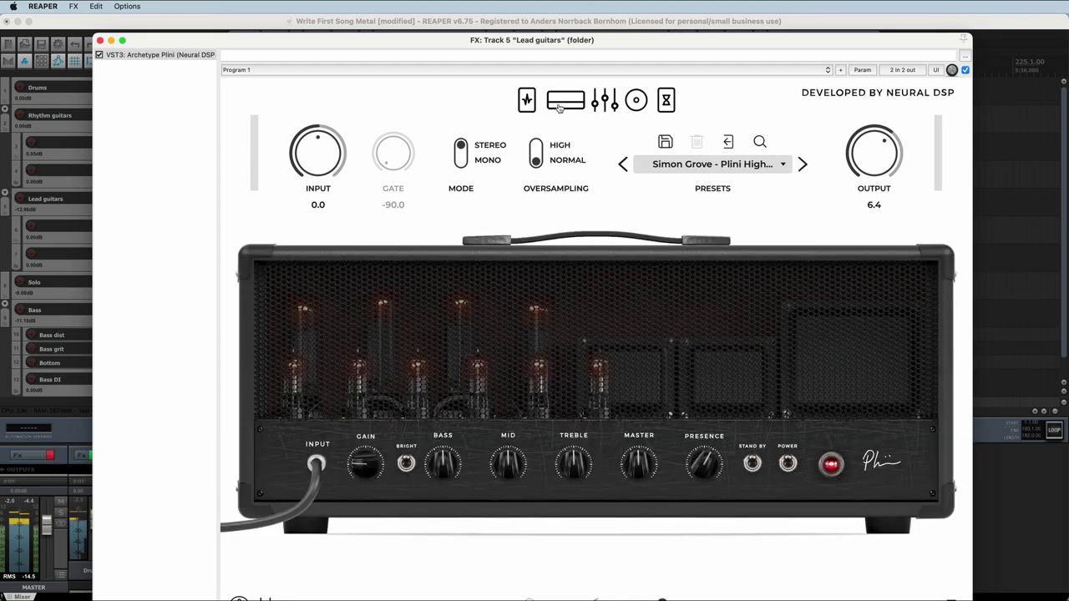
pyautogui.click(605, 101)
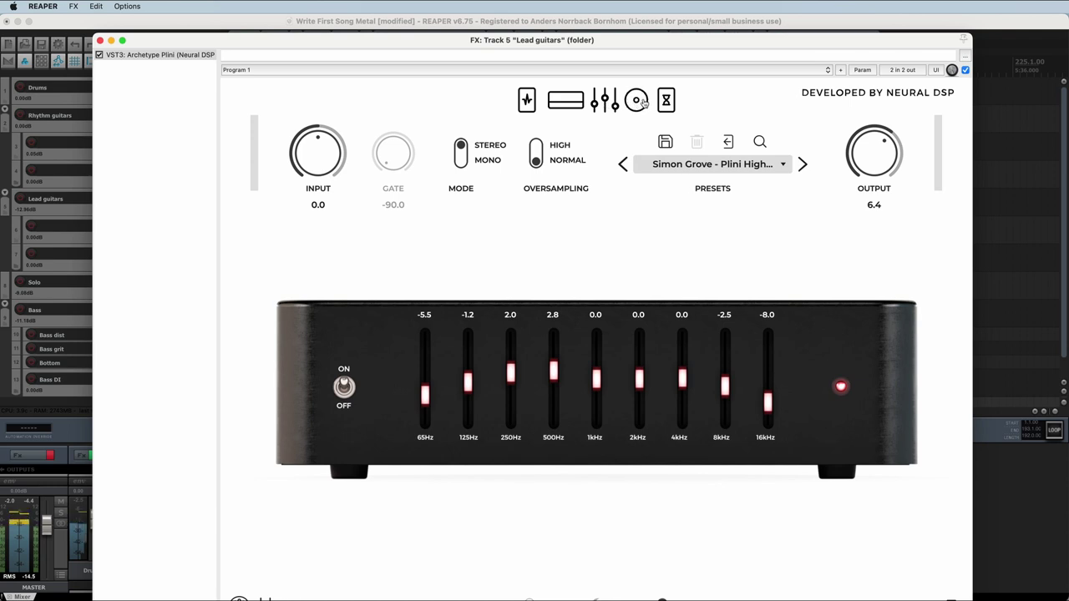
pyautogui.click(636, 101)
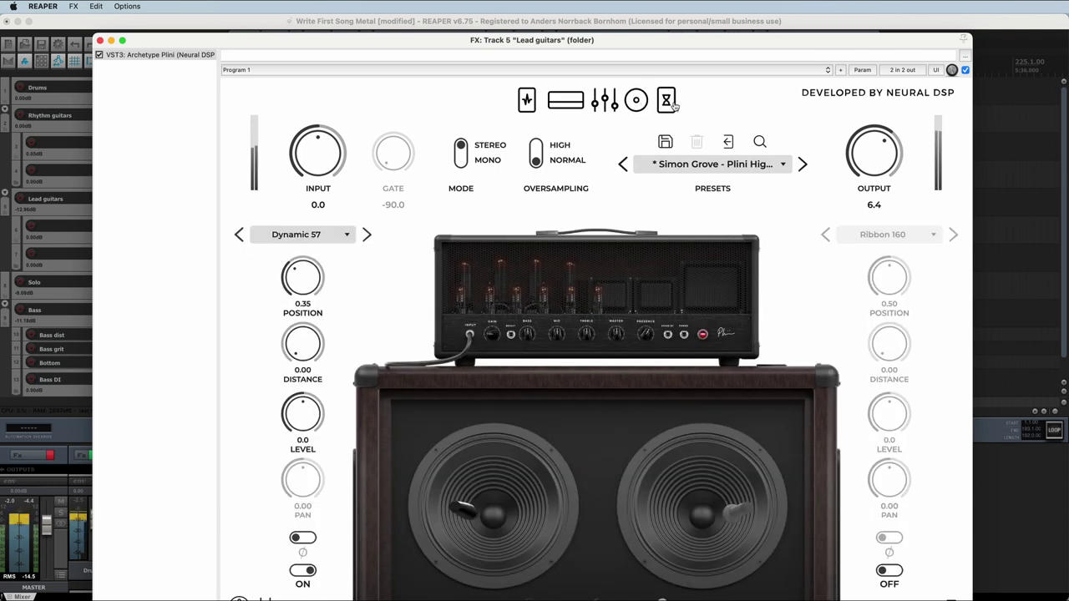
pyautogui.click(667, 101)
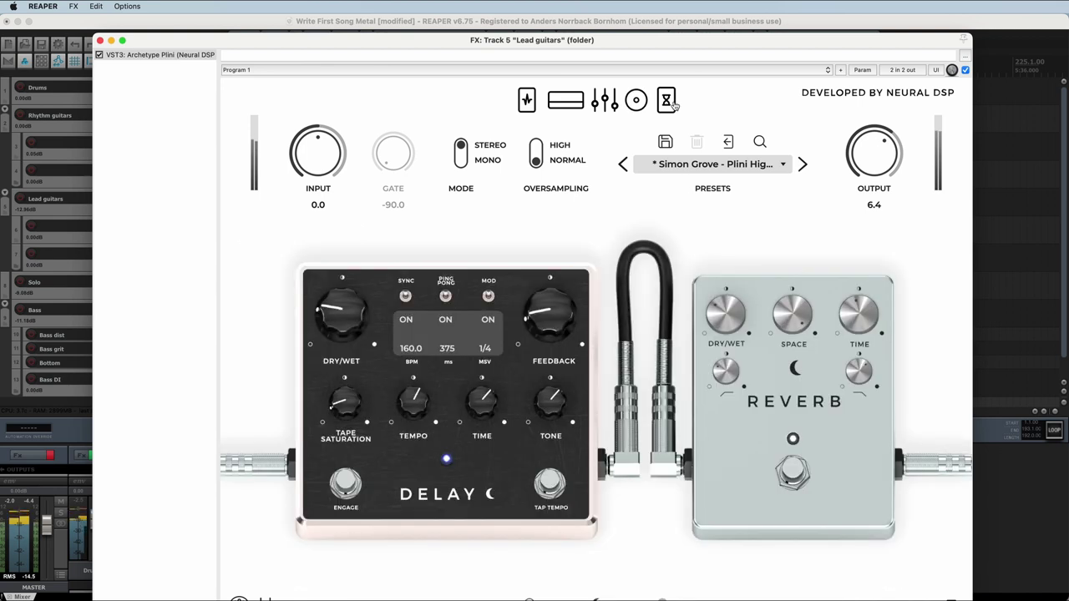
# Close the Lead guitars effects window and examine the Bass dist effects: ReaEQ, the Le456 amp and the LeCab2 cabinet
pyautogui.click(99, 40)
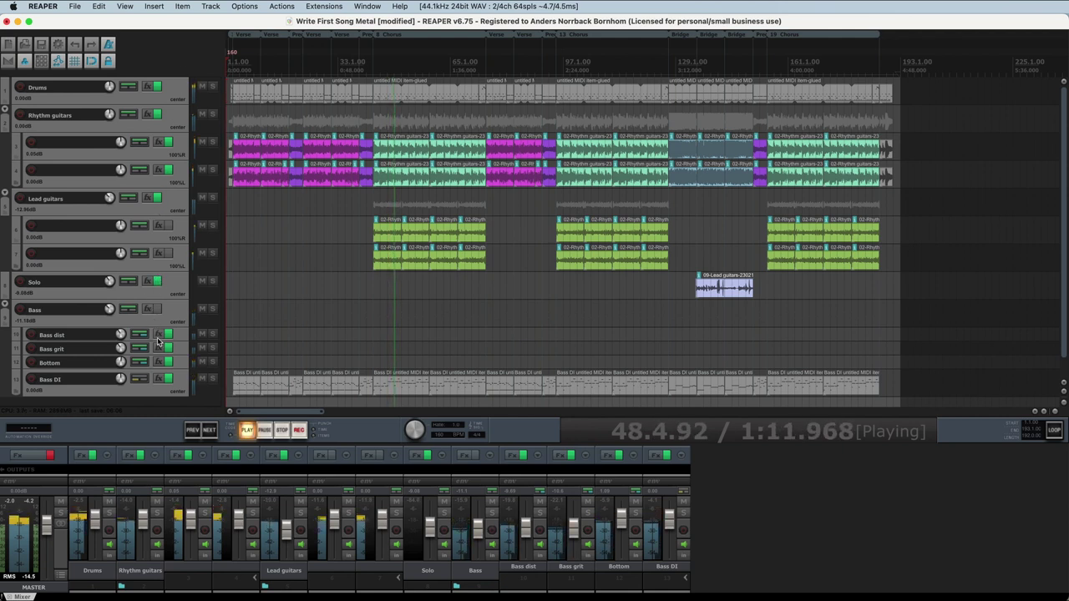
pyautogui.click(157, 338)
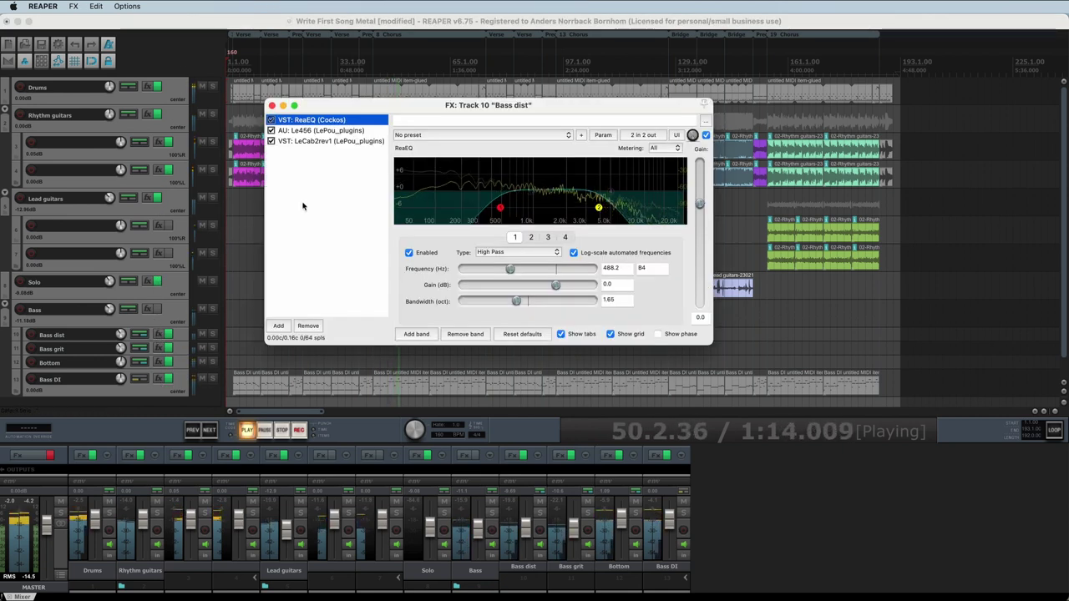
pyautogui.click(339, 131)
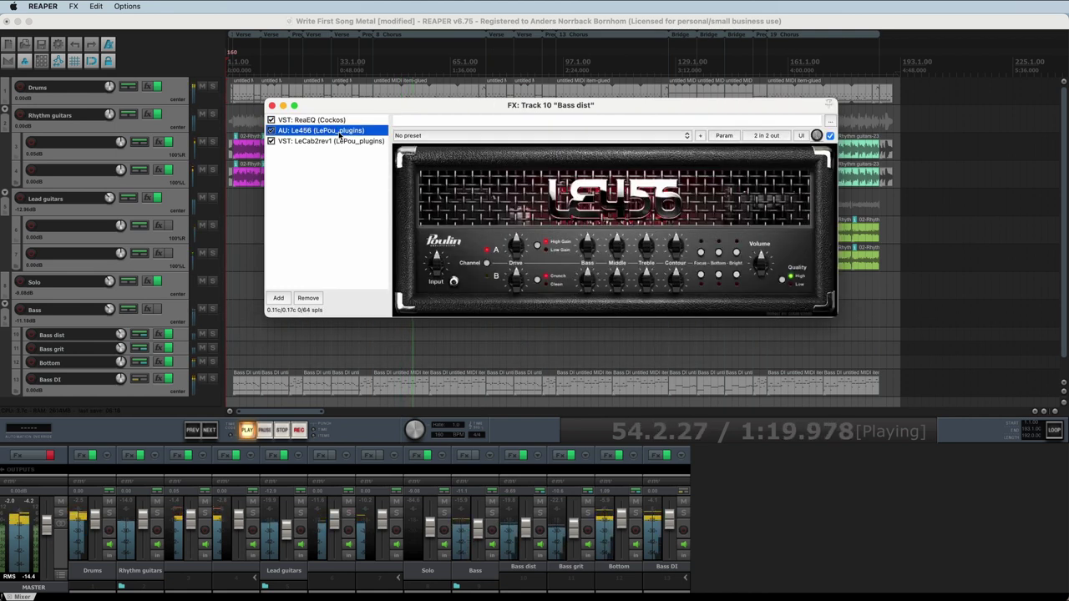
pyautogui.click(338, 142)
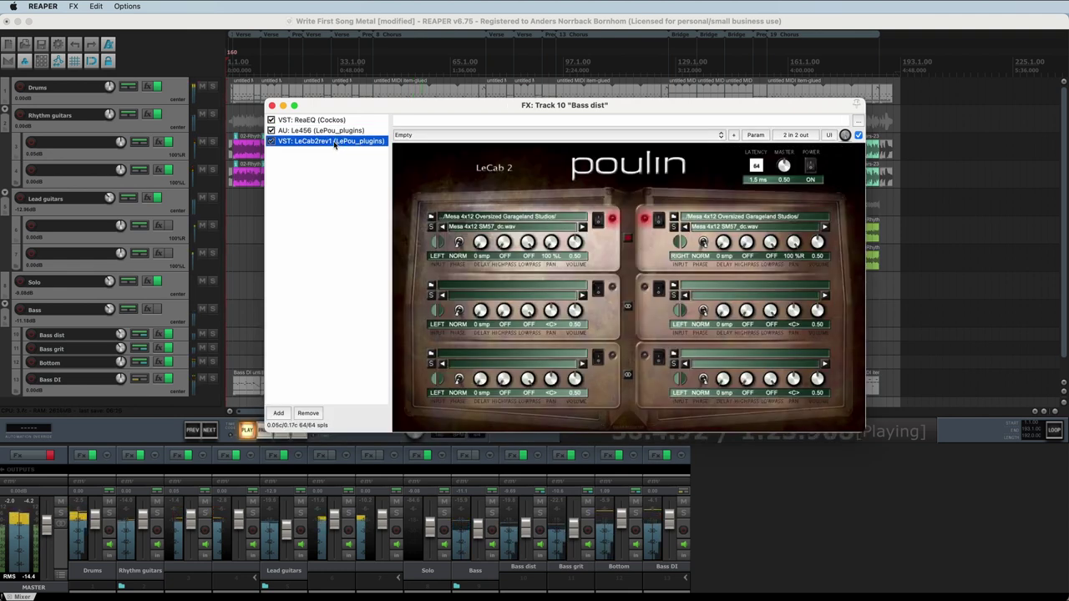
pyautogui.click(272, 106)
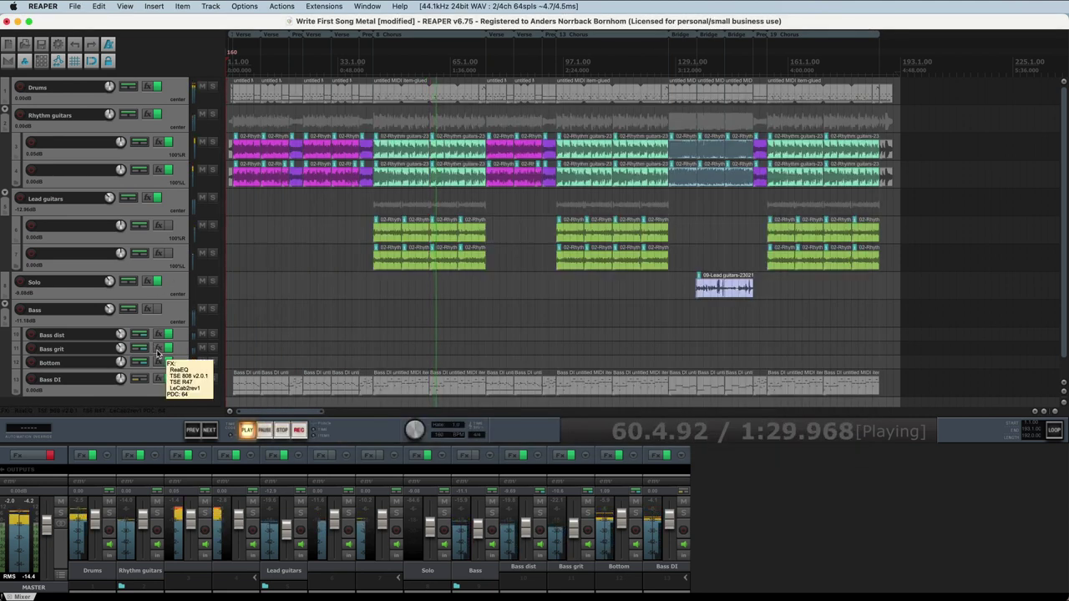
# Examine the Bass grit effects chain: ReaEQ, TSE 808, TSE R47 and the LeCab2 cabinet; close its effects window
pyautogui.click(159, 350)
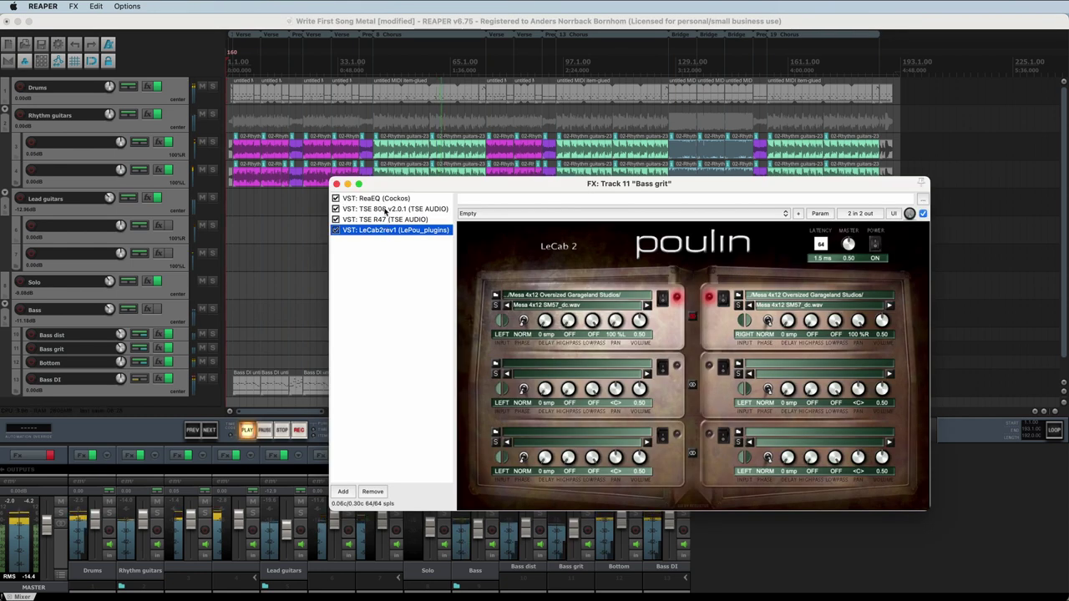
pyautogui.click(385, 200)
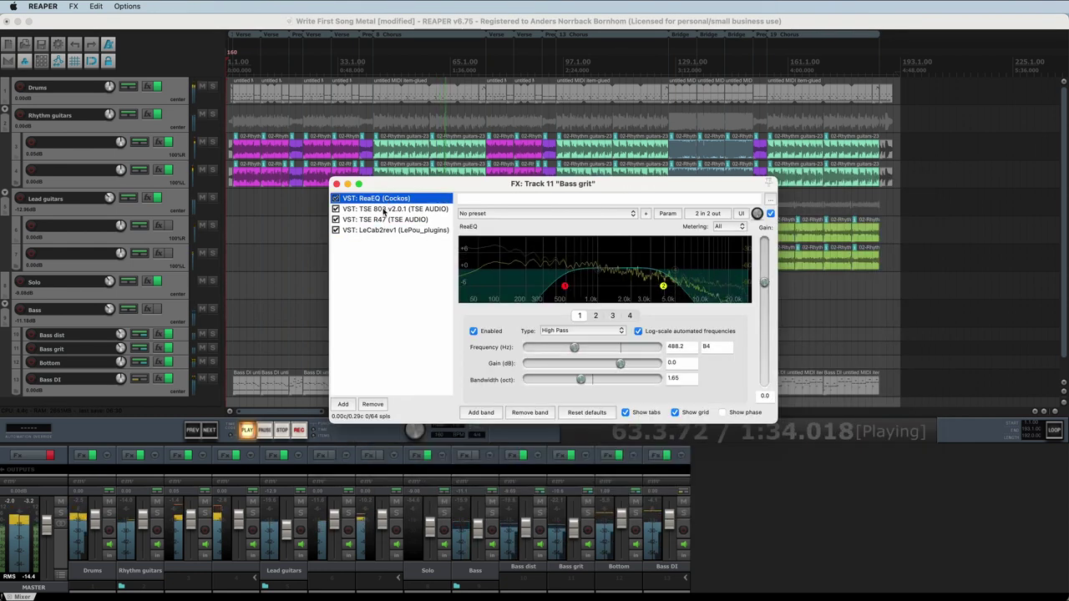
pyautogui.click(385, 209)
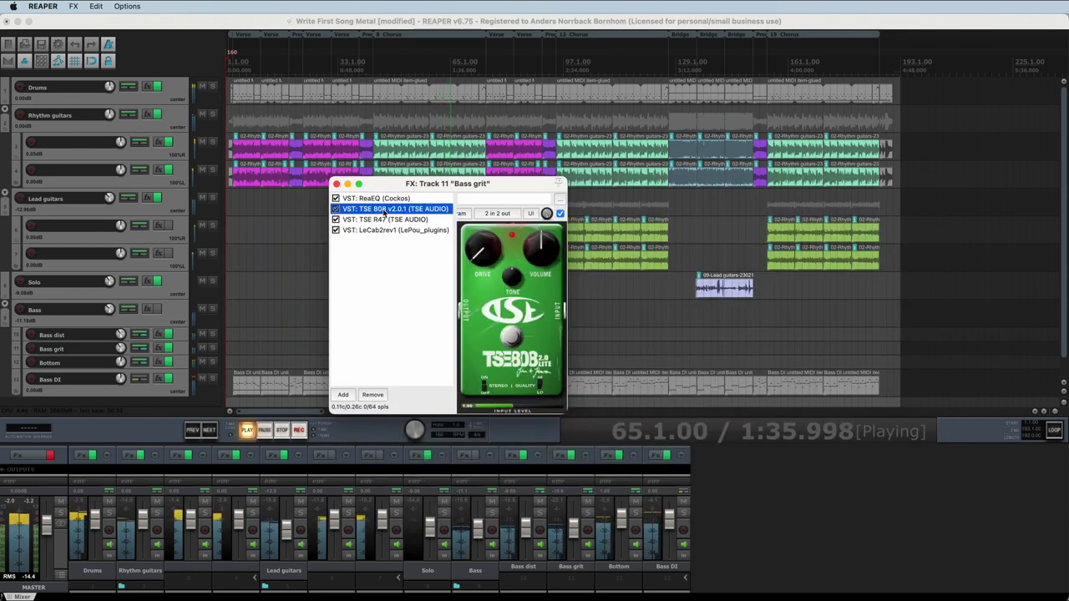
pyautogui.click(385, 221)
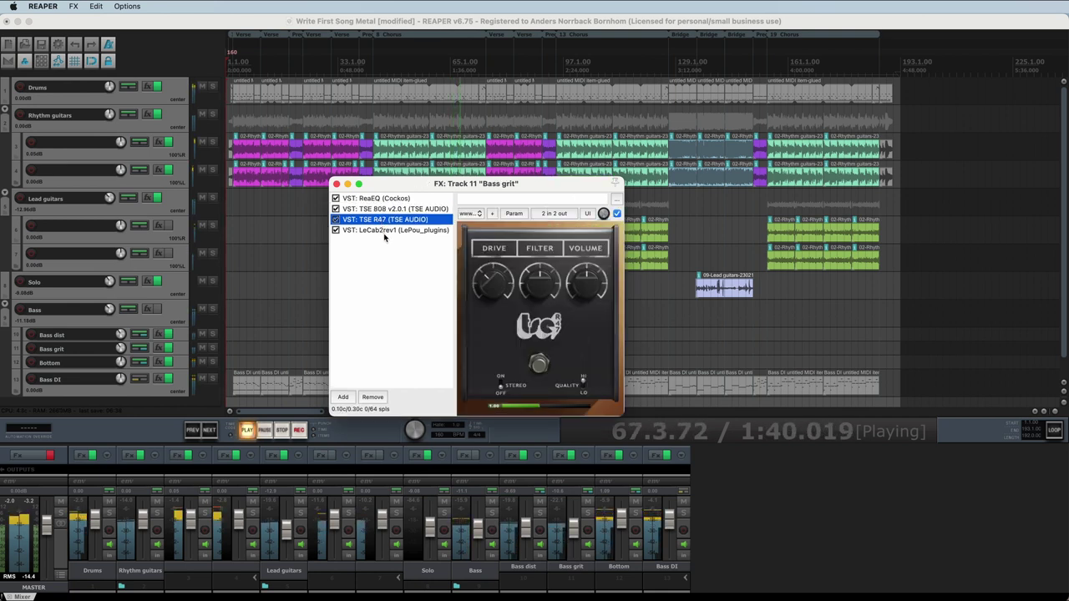
pyautogui.click(385, 231)
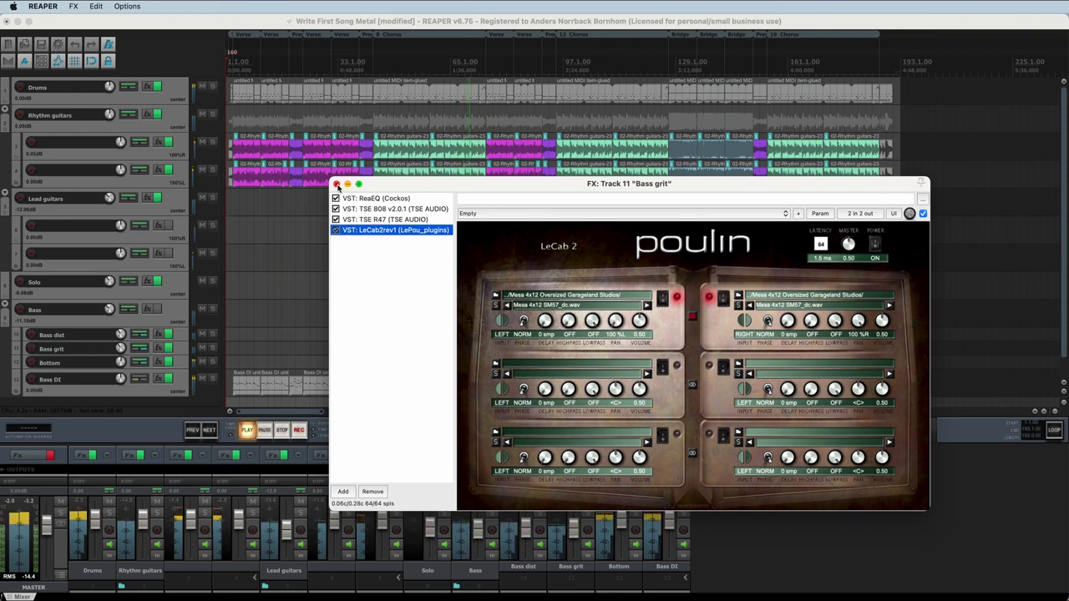
pyautogui.click(335, 183)
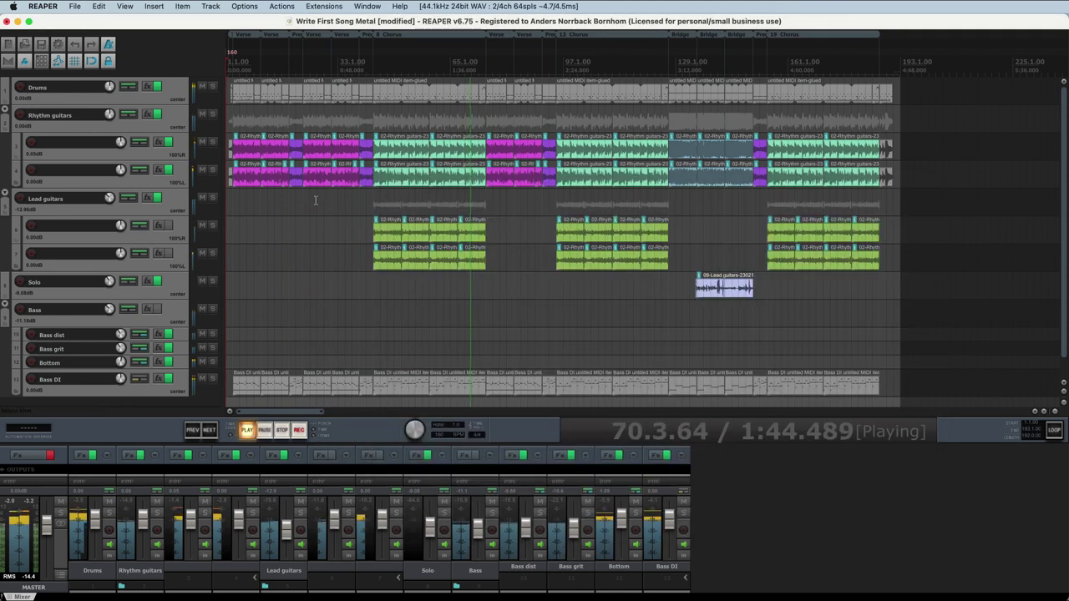
# Examine the Bottom track's ReaEQ and the Bass DI track's Trilian instrument, including its edit and effects pages; close the effects windows
pyautogui.click(158, 362)
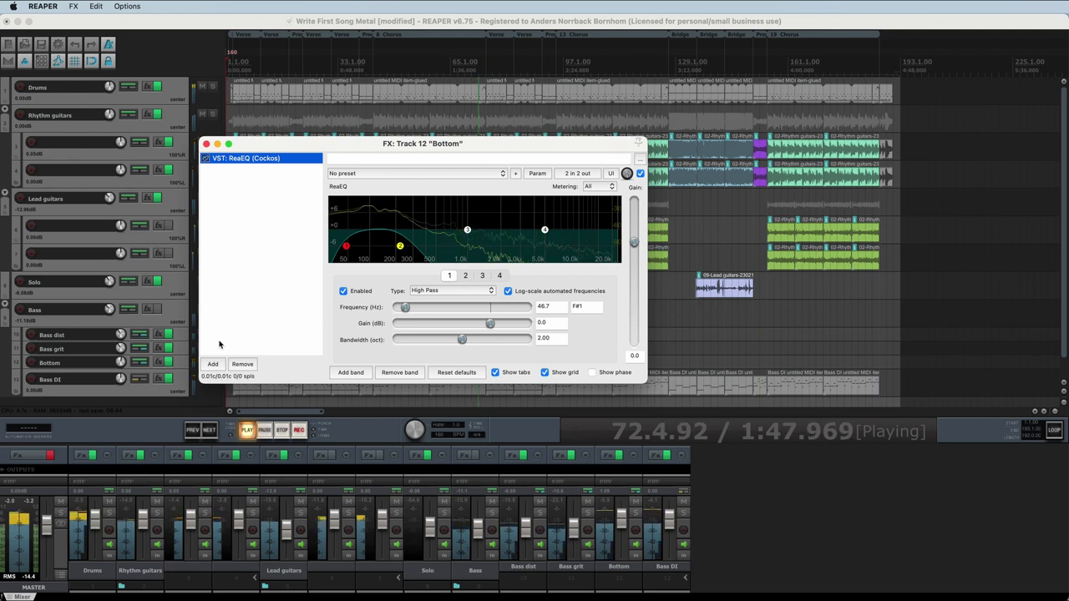
pyautogui.click(206, 145)
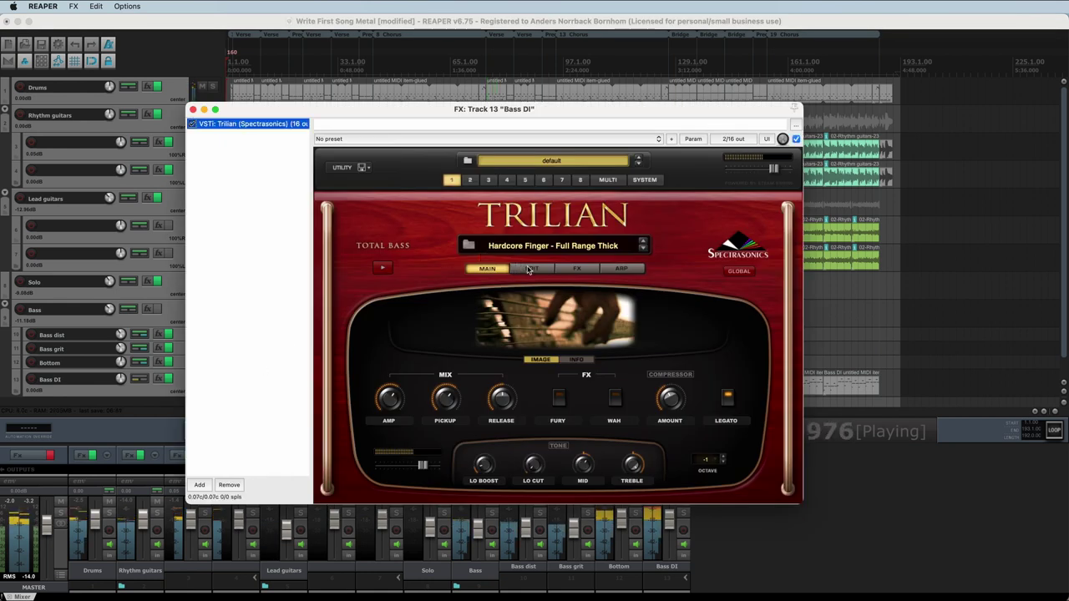
pyautogui.click(530, 269)
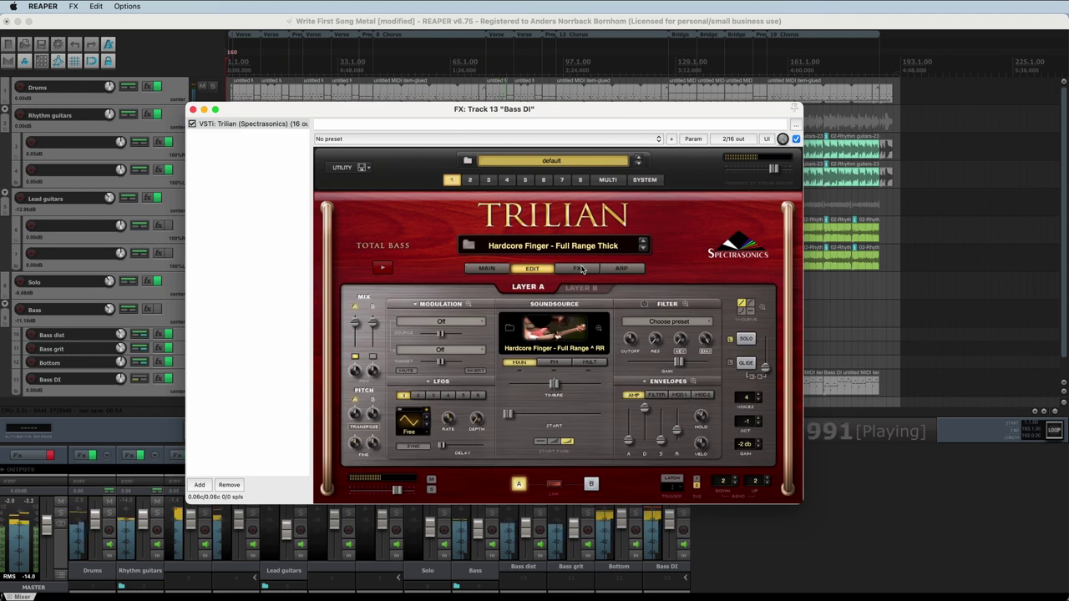
pyautogui.click(580, 269)
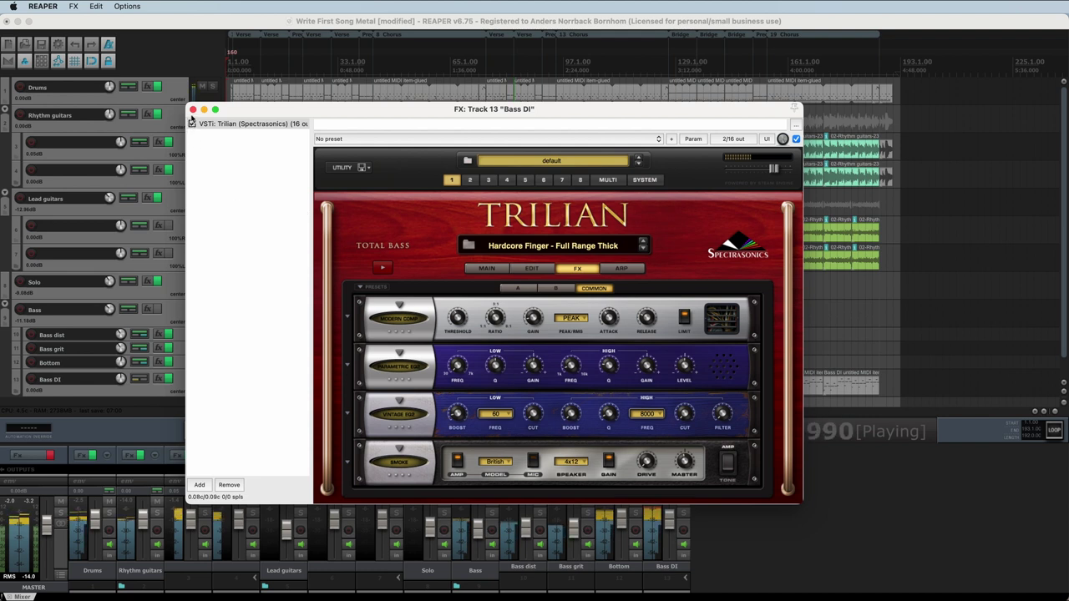
pyautogui.click(192, 109)
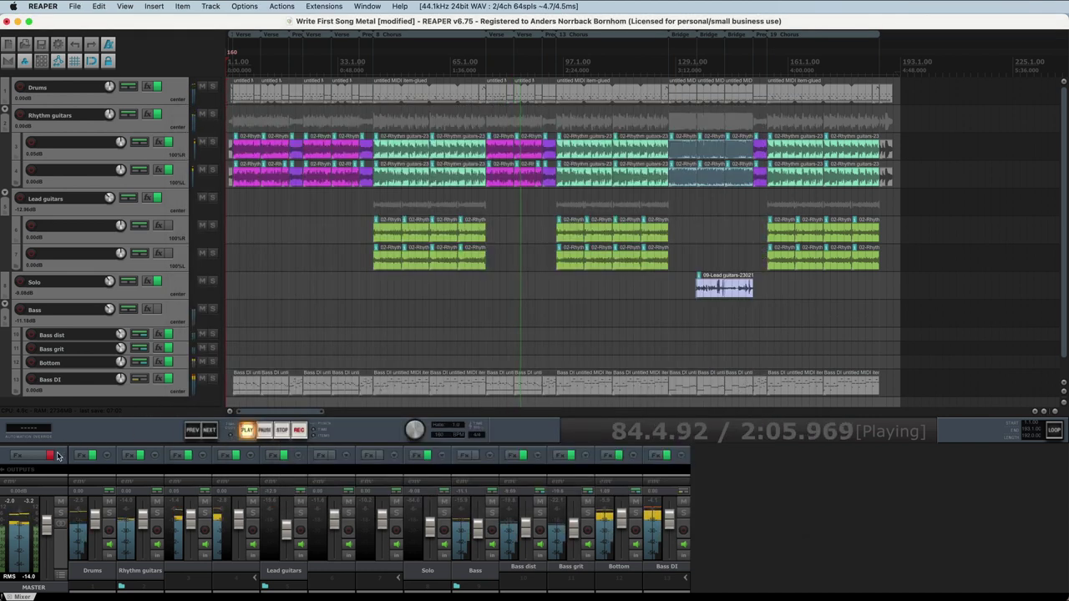
# Enable the master effects, examine Ozone 9's Equalizer, Imager, Dynamics and Maximizer modules, and bypass the master effects again
pyautogui.click(54, 455)
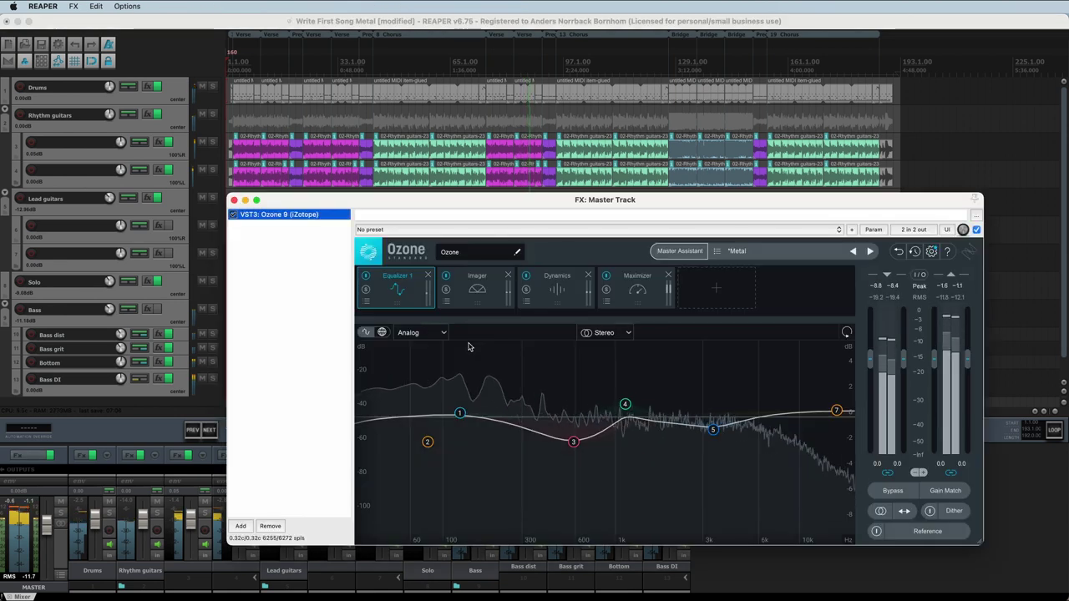
pyautogui.click(487, 301)
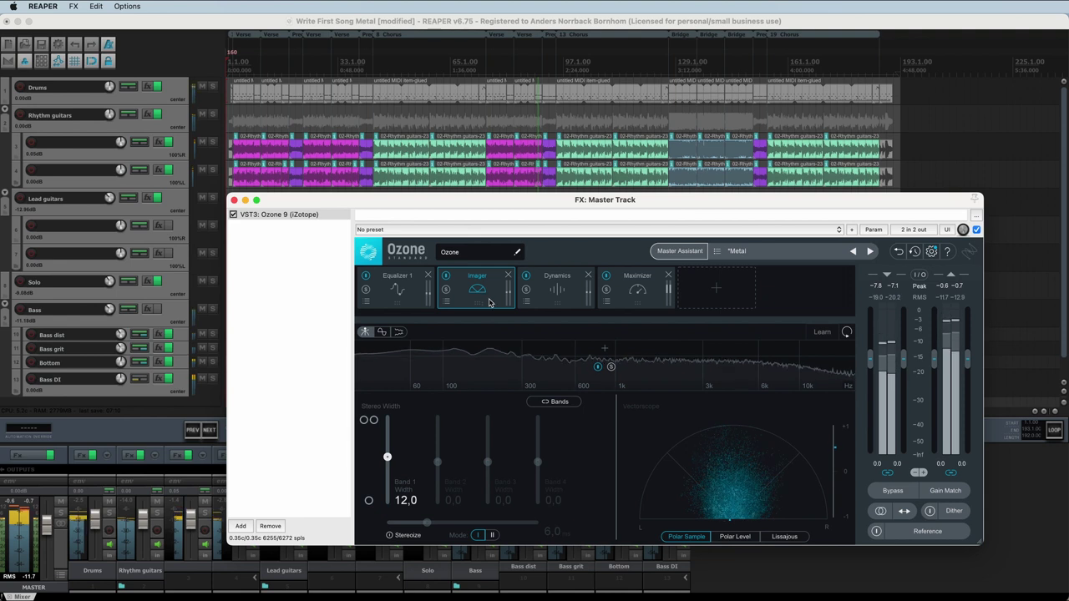
pyautogui.click(554, 296)
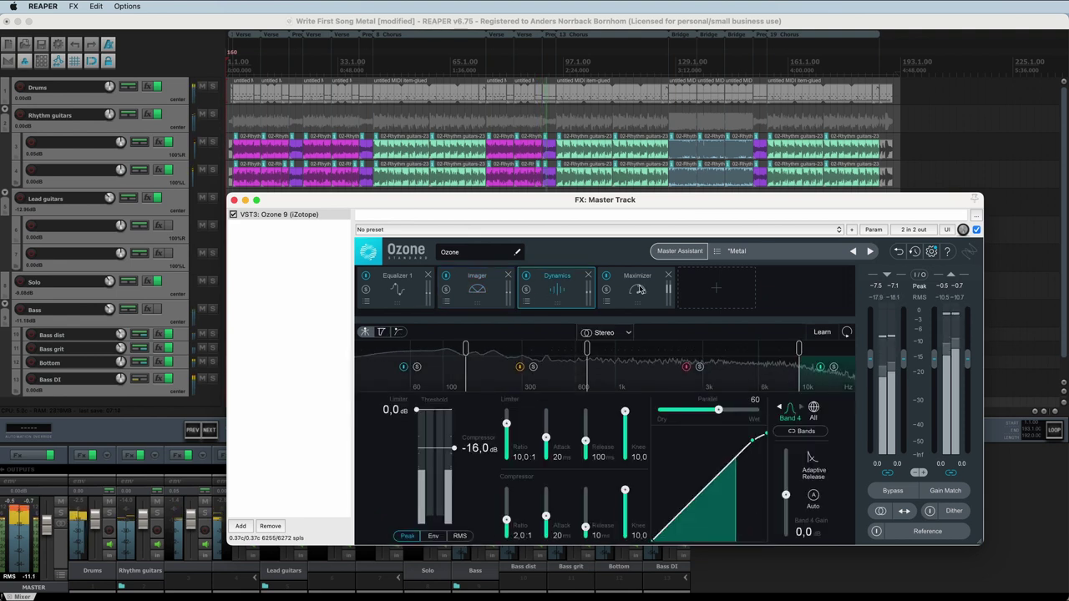
pyautogui.click(639, 289)
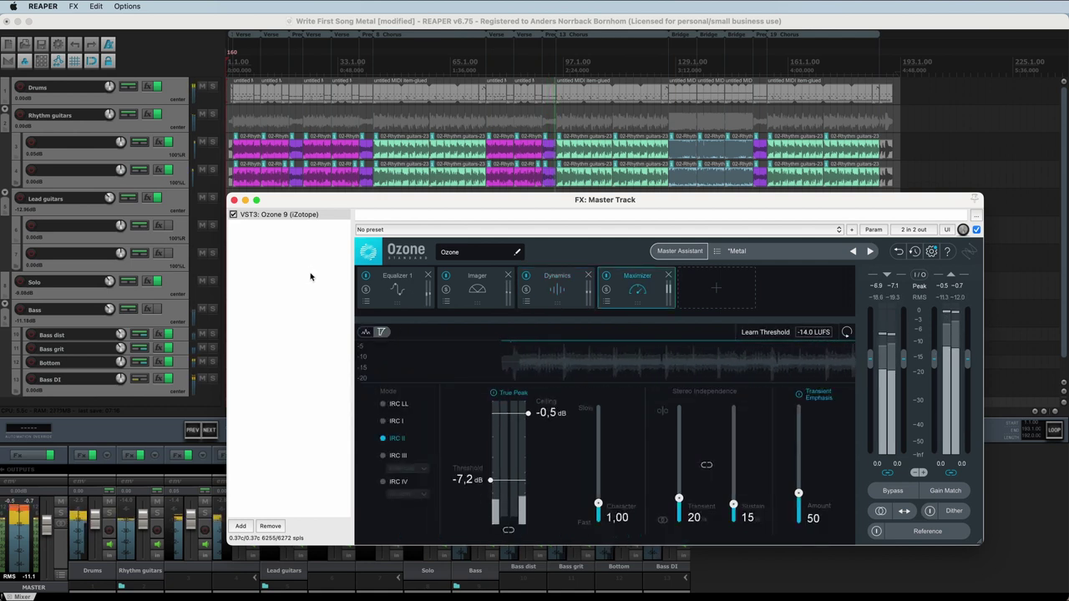
pyautogui.click(235, 200)
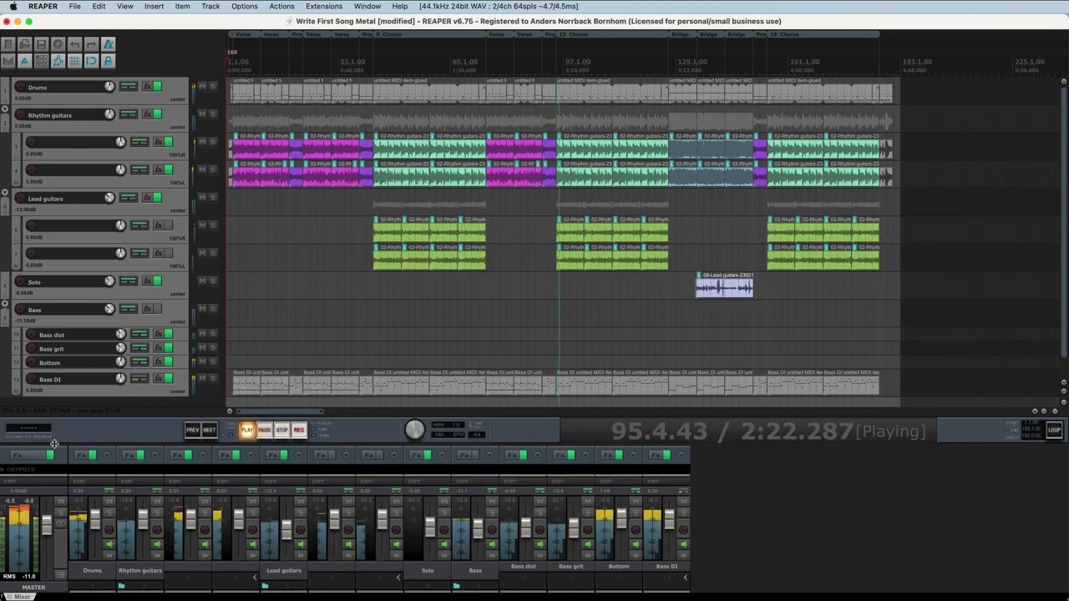
pyautogui.keyDown('super'); pyautogui.click(50, 455); pyautogui.keyUp('super')
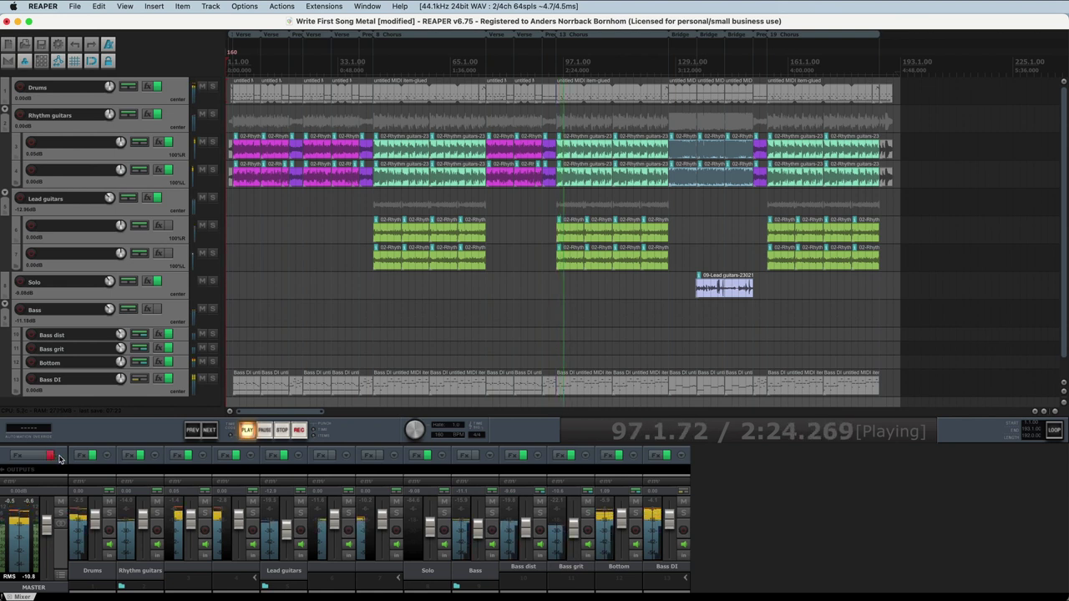